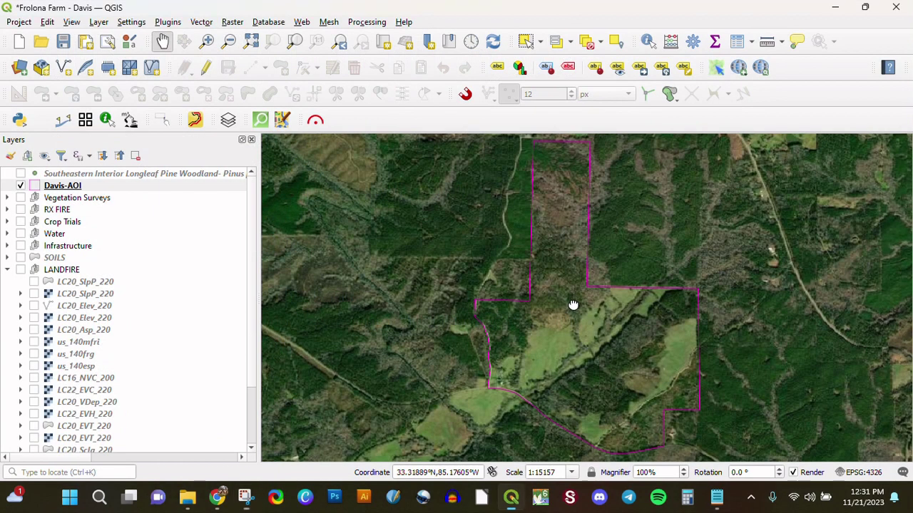
- Drag the aerial map left until the Davis-AOI farm boundary sits centred
drag(573, 302, 506, 314)
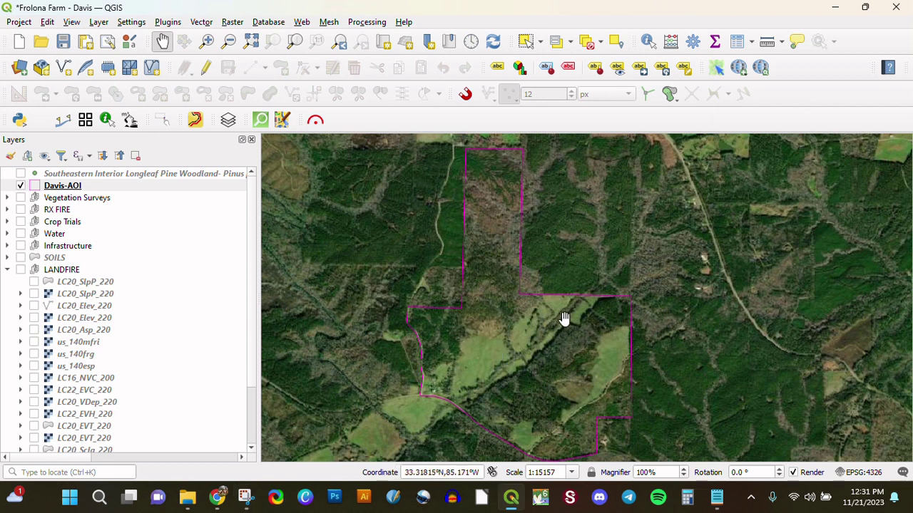
drag(462, 276, 460, 273)
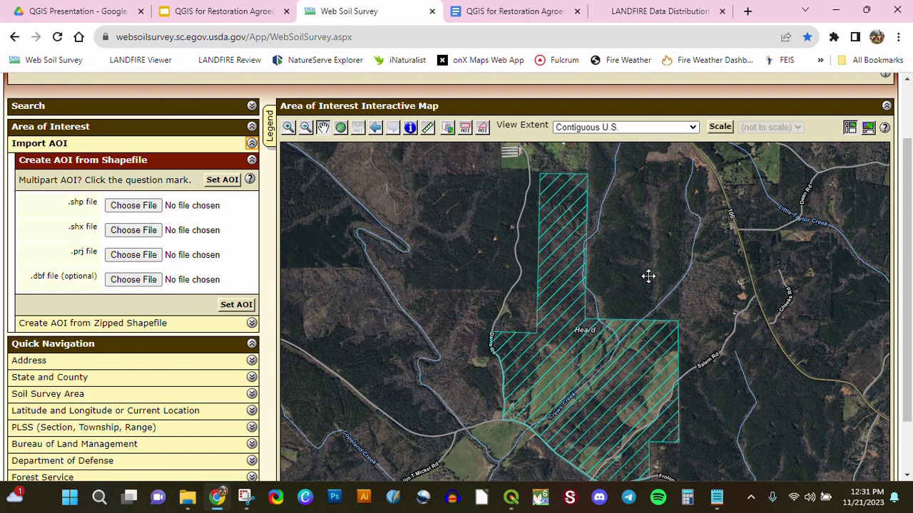
- Check the soil survey area of interest, then view the farm over LF 2022 Existing Vegetation Type
drag(648, 275, 627, 261)
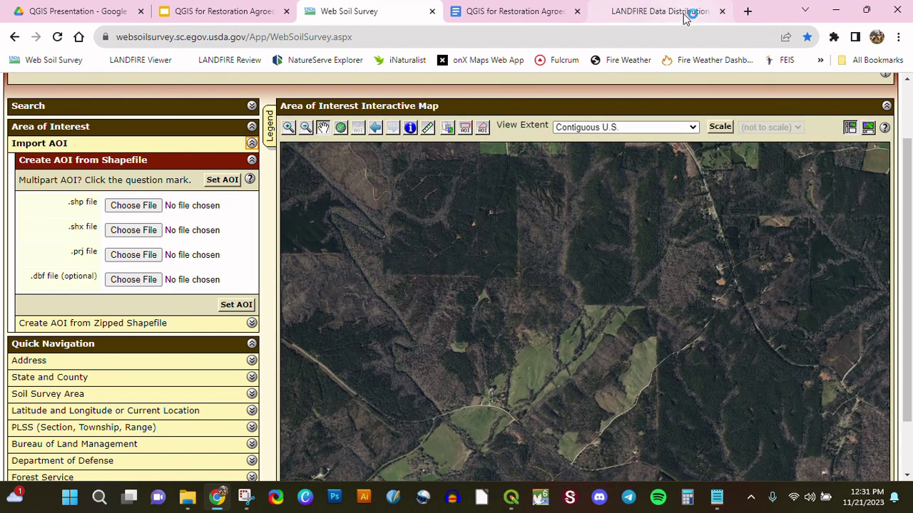
click(683, 13)
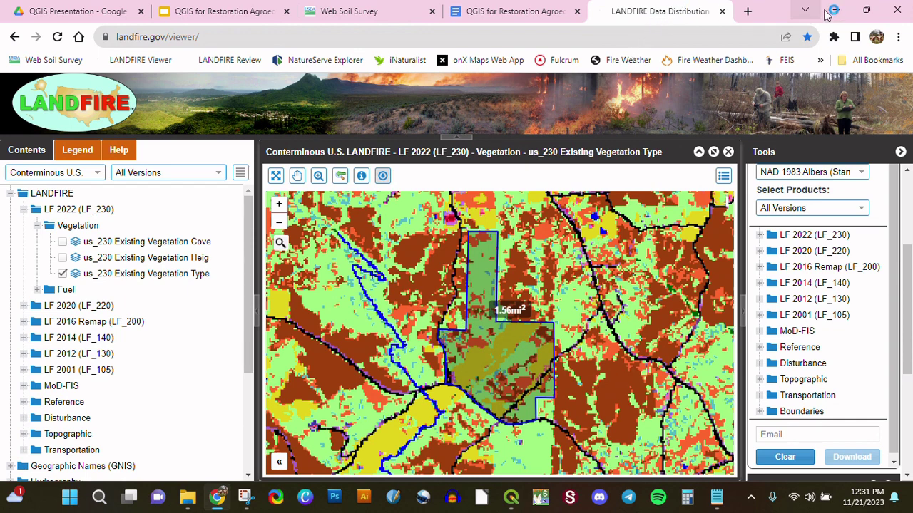
- Back in QGIS, show the SOILS Low and Moderate erosion polygons over the farm
click(836, 11)
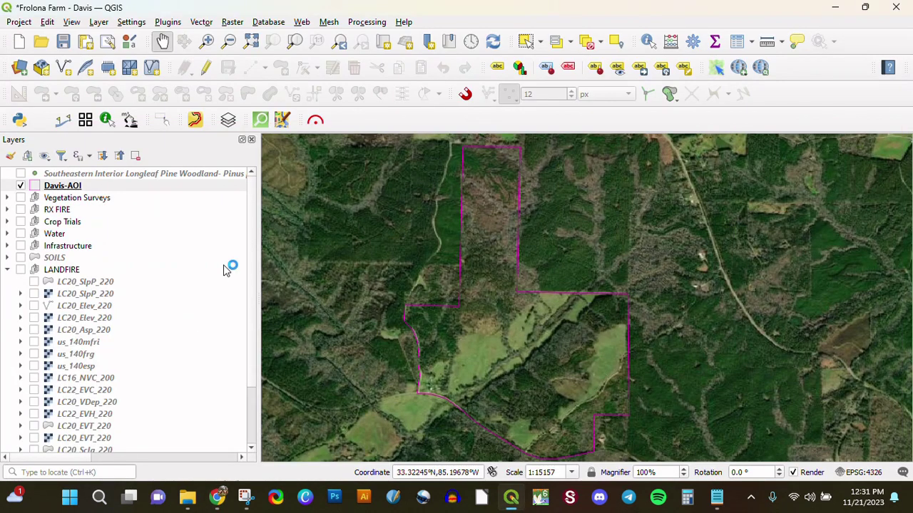
click(22, 259)
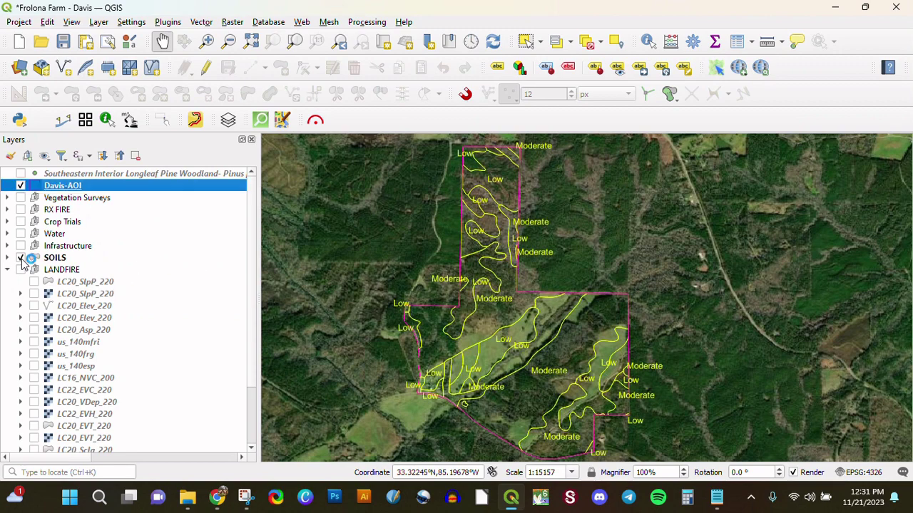
drag(613, 359, 593, 344)
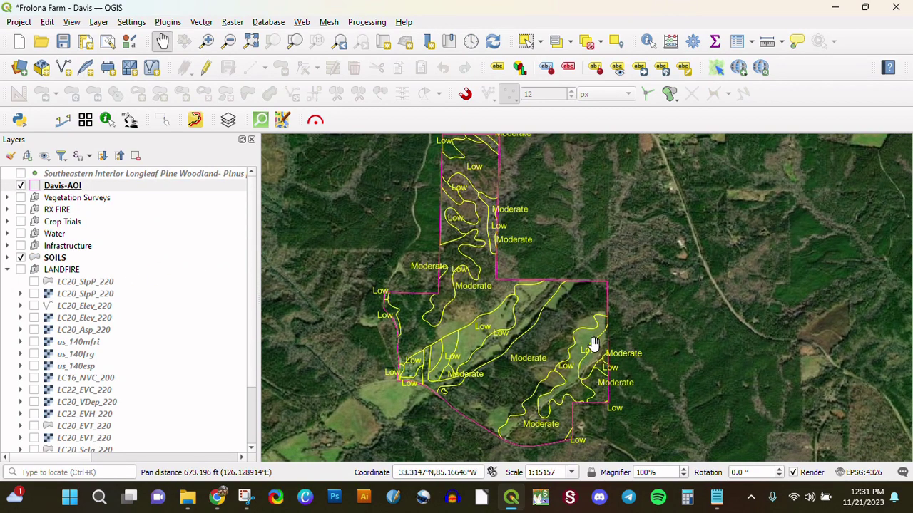
- Review the SOILS layer's attribute table of soil types
click(68, 261)
click(737, 42)
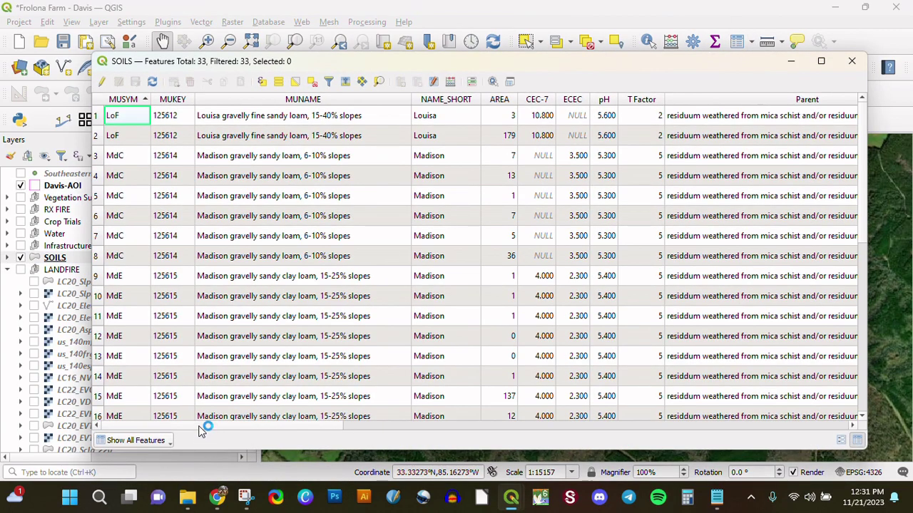
drag(210, 426, 230, 322)
click(851, 61)
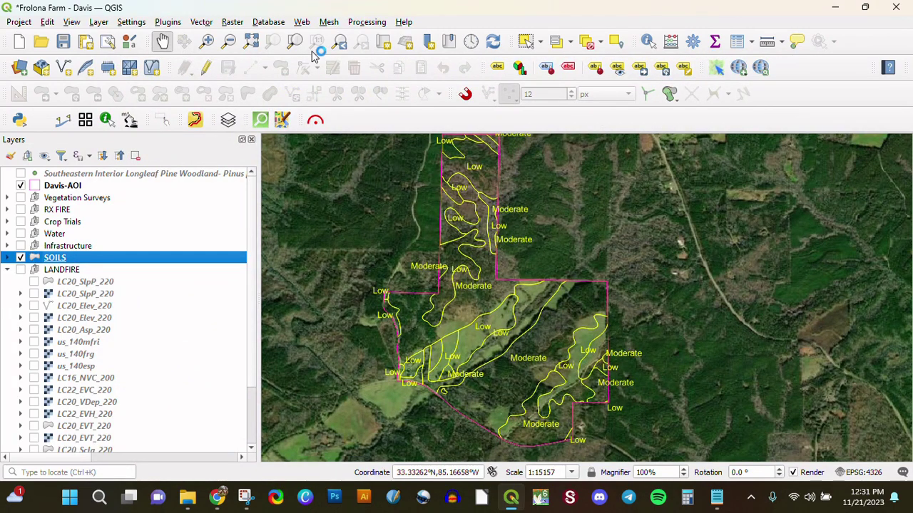
- Zoom into the eastern field and pan until the road crossing it is in view
click(207, 42)
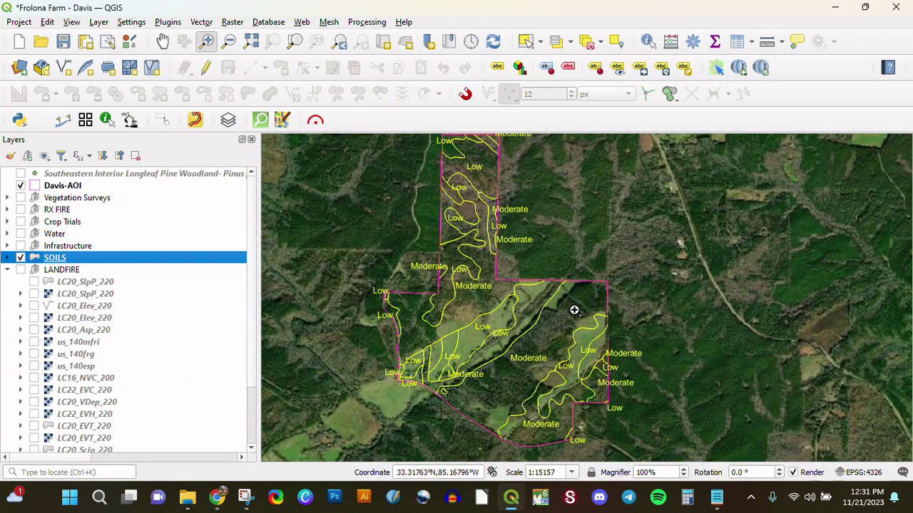
drag(568, 306, 625, 384)
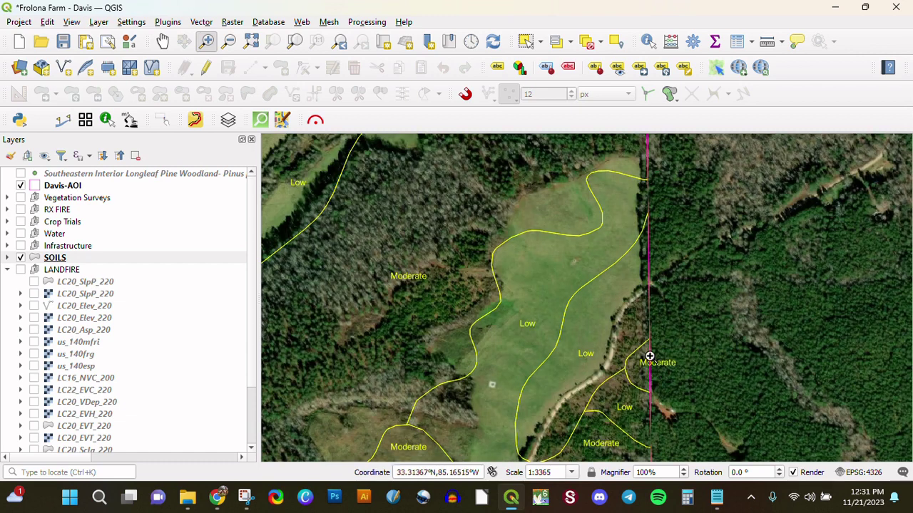
click(163, 41)
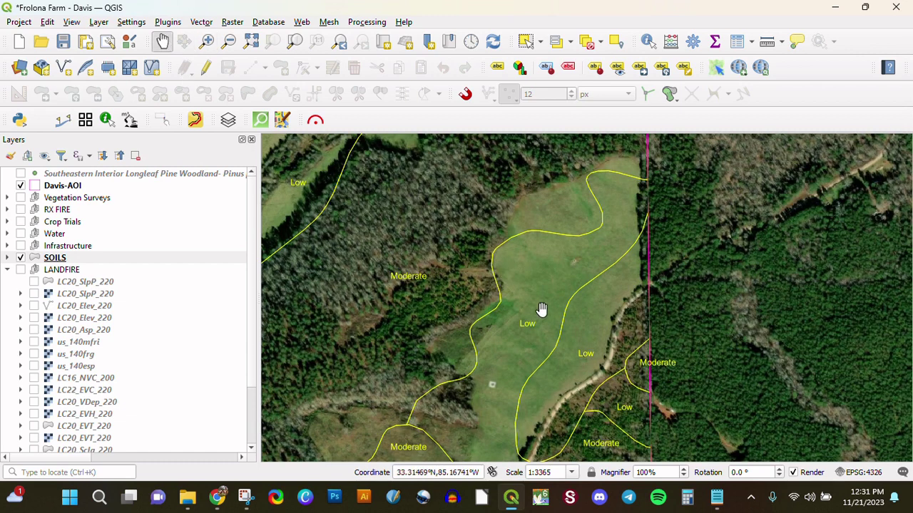
drag(560, 320, 538, 321)
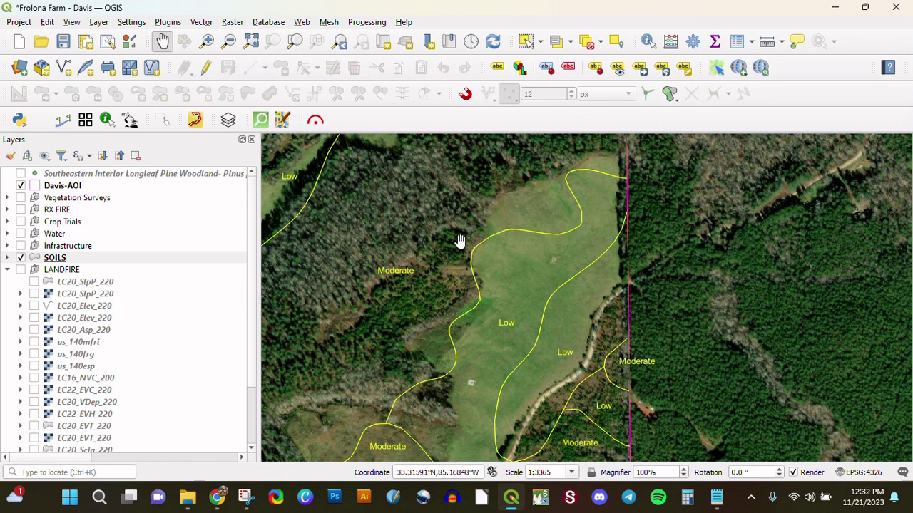
drag(499, 371, 524, 185)
drag(444, 369, 550, 220)
drag(562, 287, 570, 335)
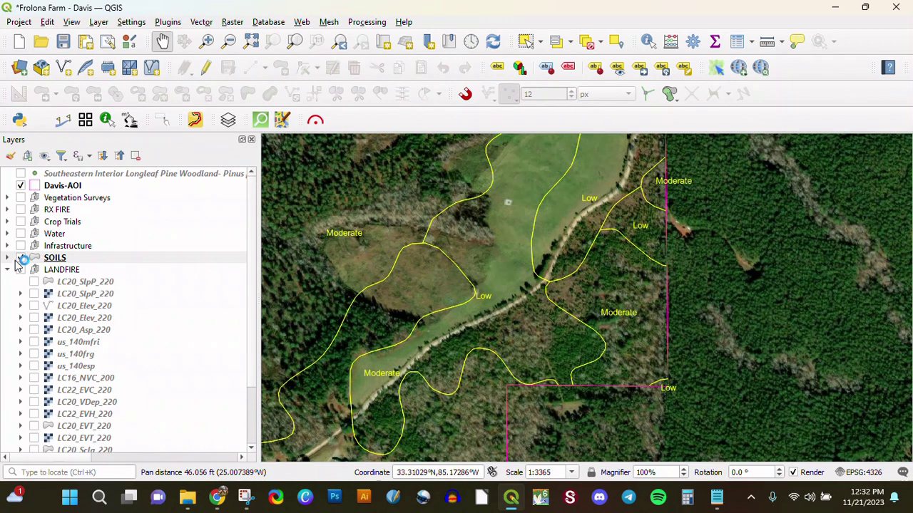
- Turn on the LANDFIRE group and the greyscale LC20_Elev_220 elevation raster over the field
scroll(252, 321, down, 2)
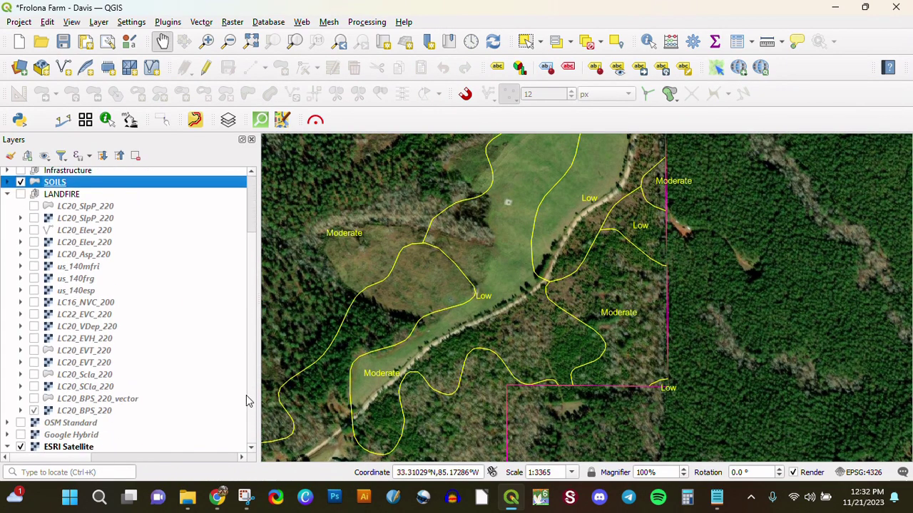
click(21, 195)
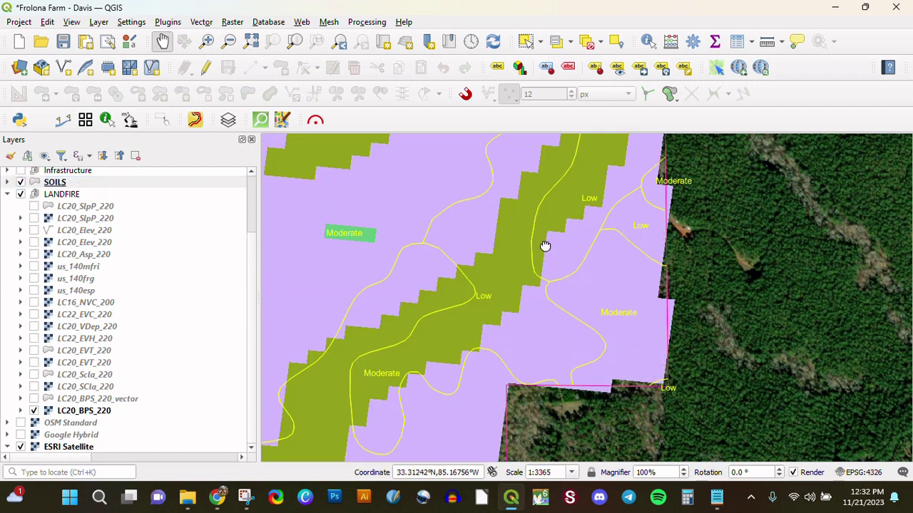
mouse_move(546, 246)
mouse_down()
mouse_move(551, 264)
mouse_move(526, 268)
mouse_up()
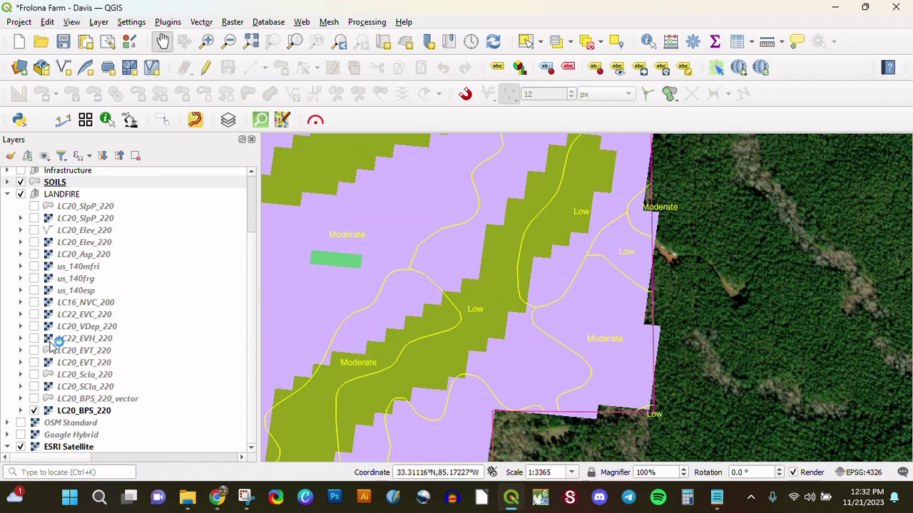
click(71, 231)
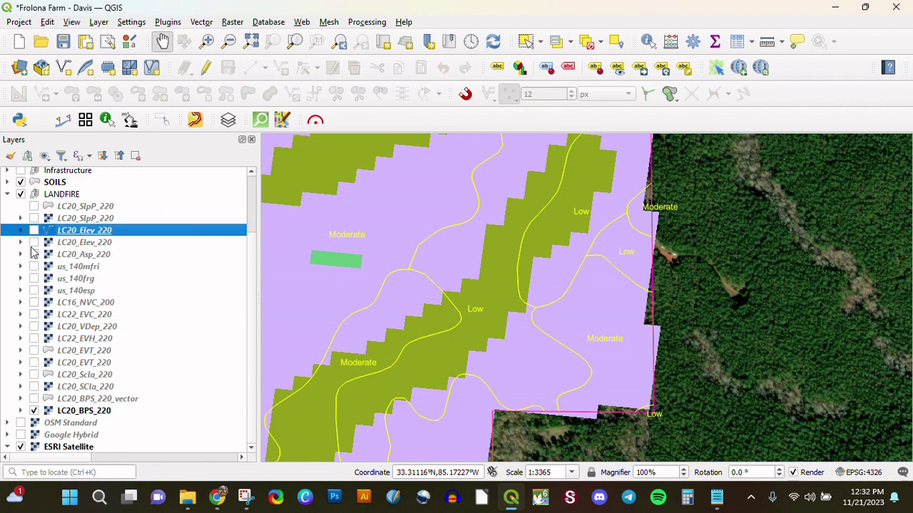
click(34, 242)
drag(531, 285, 530, 297)
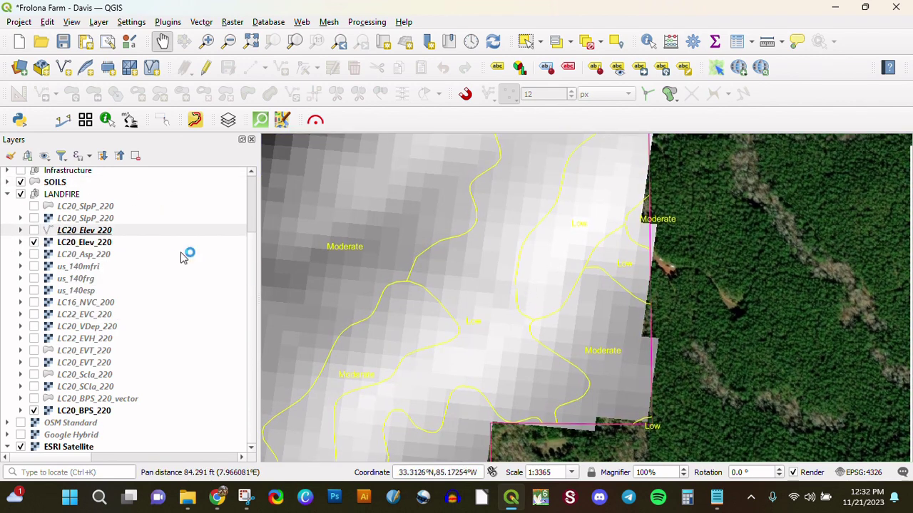
- Show the LC20_Elev_220 contour lines and hide the LC20_BPS_220 raster
click(235, 23)
mouse_move(305, 145)
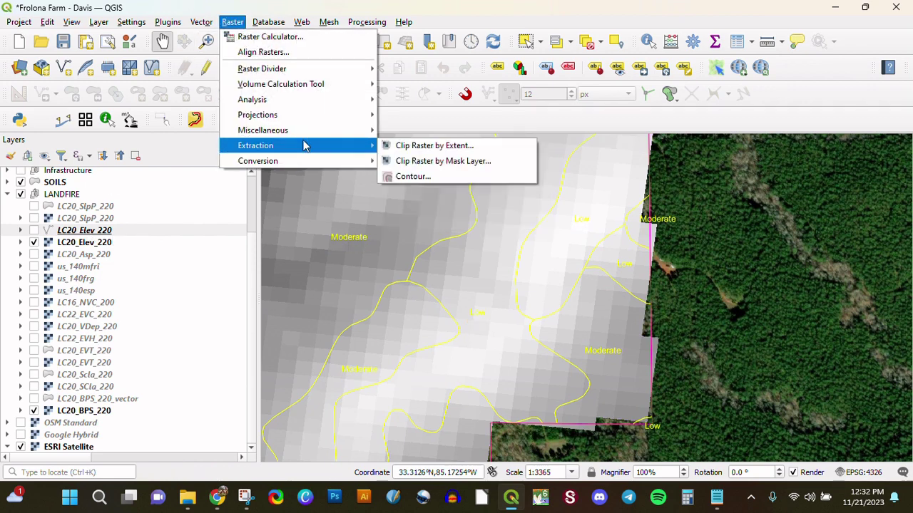
click(34, 232)
click(34, 231)
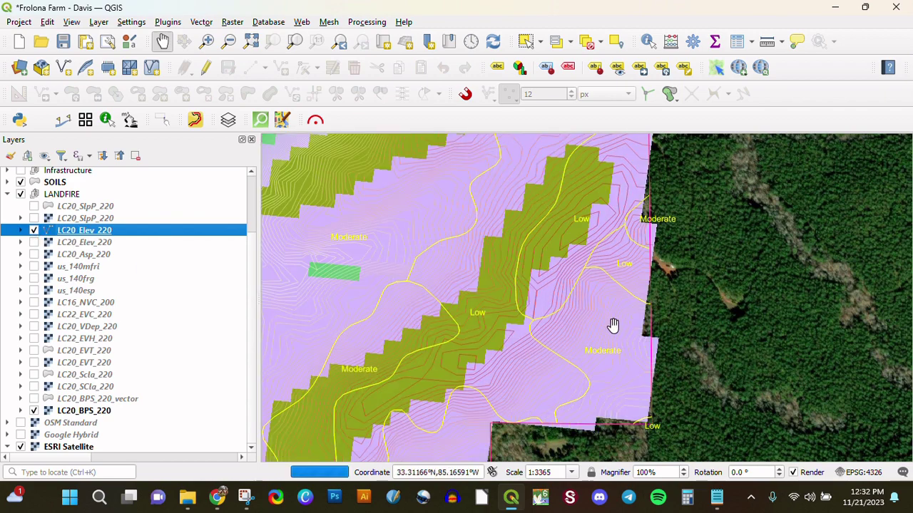
click(33, 411)
drag(550, 302, 520, 300)
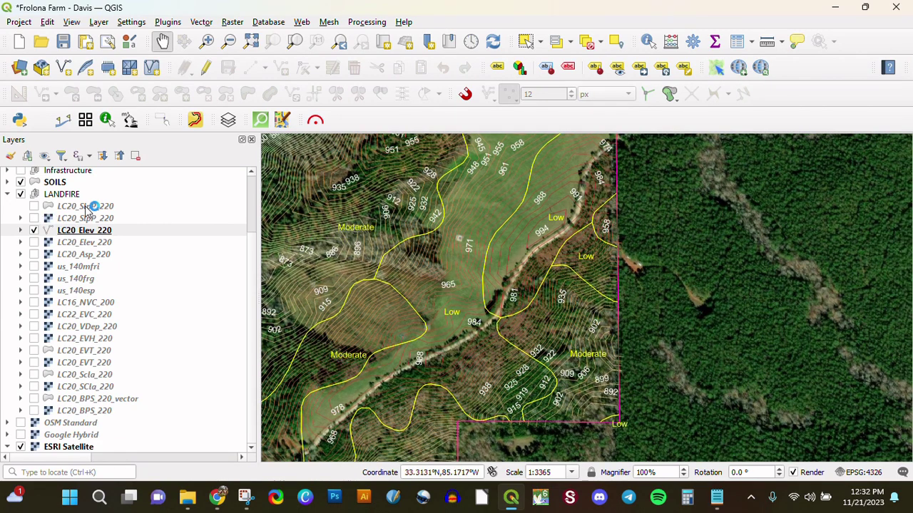
- Turn on the LC20_SlpP_220 slope-percent polygons over the satellite field
click(34, 219)
click(33, 218)
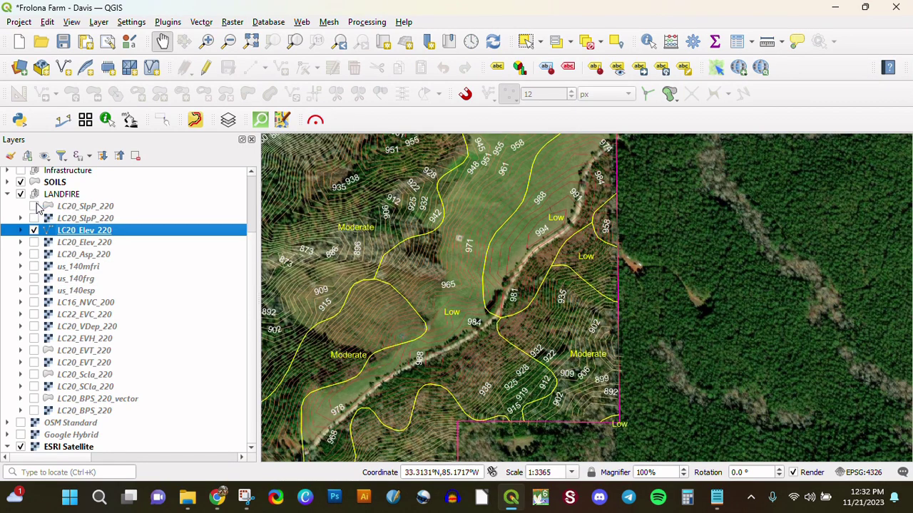
click(34, 206)
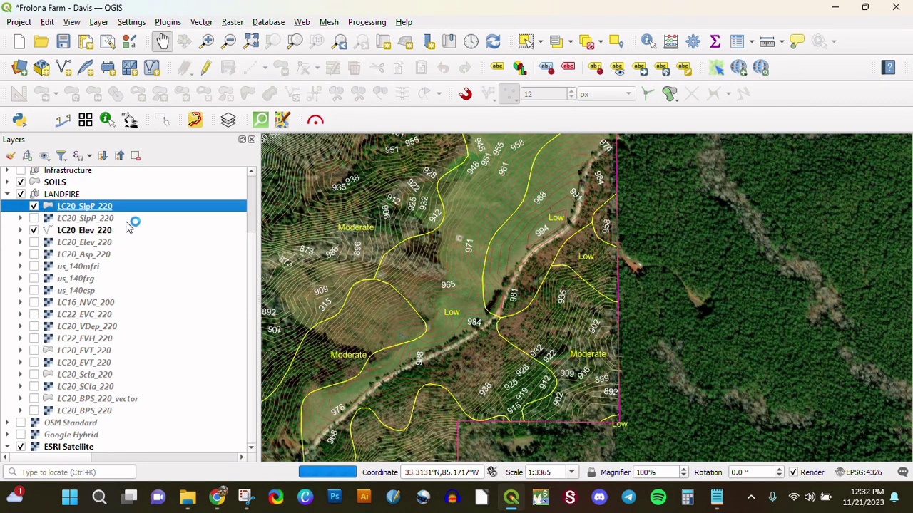
click(206, 40)
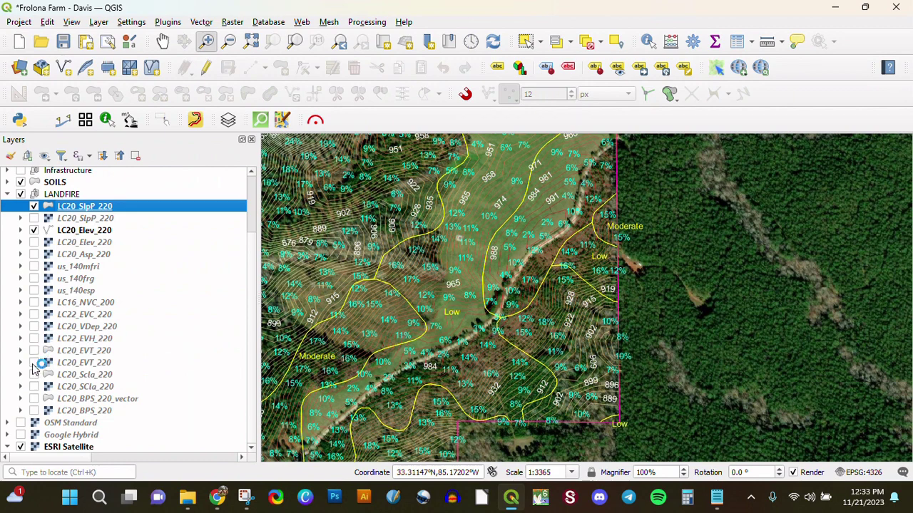
- Briefly show LC20_EVT_220, then hide the Elev, SlpP, EVT and SOILS overlays
click(34, 362)
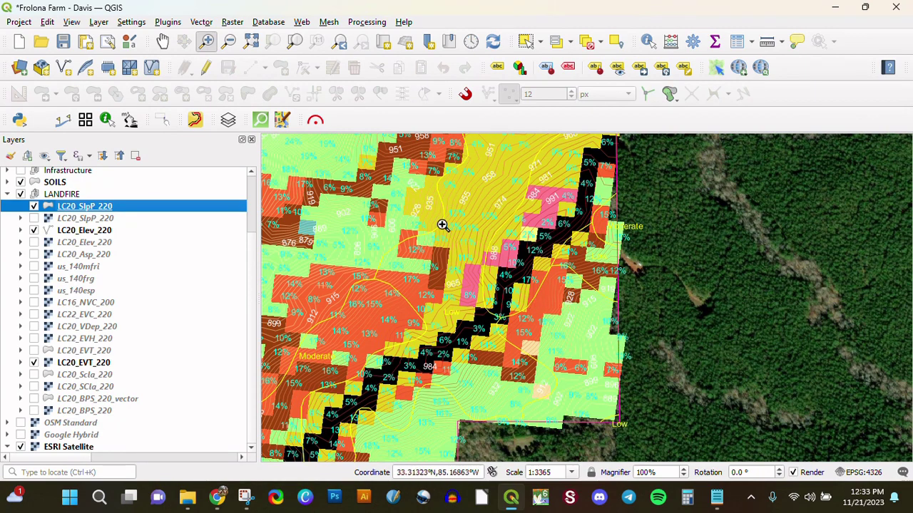
click(33, 230)
click(34, 362)
click(33, 363)
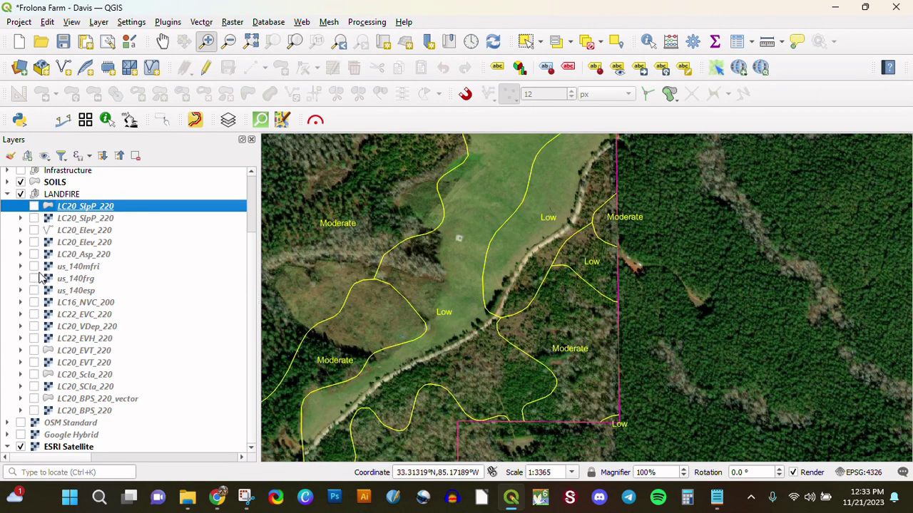
click(21, 183)
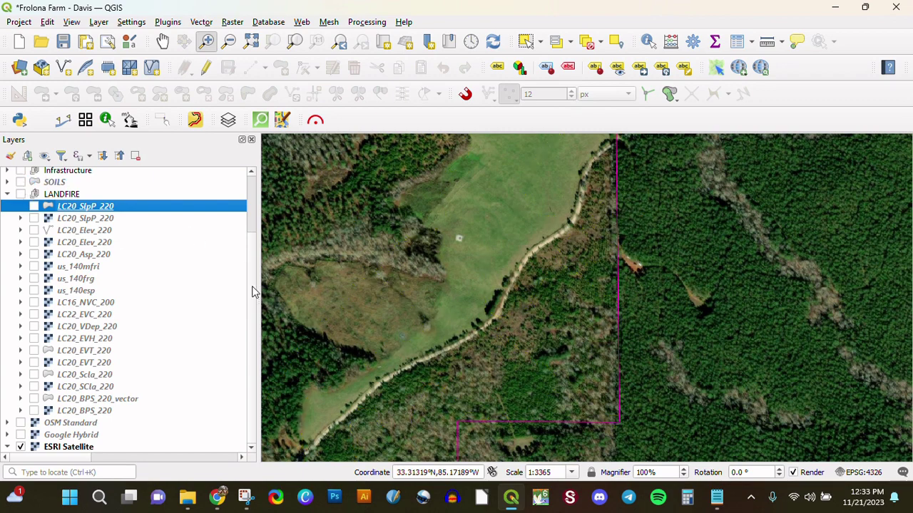
scroll(251, 233, up, 2)
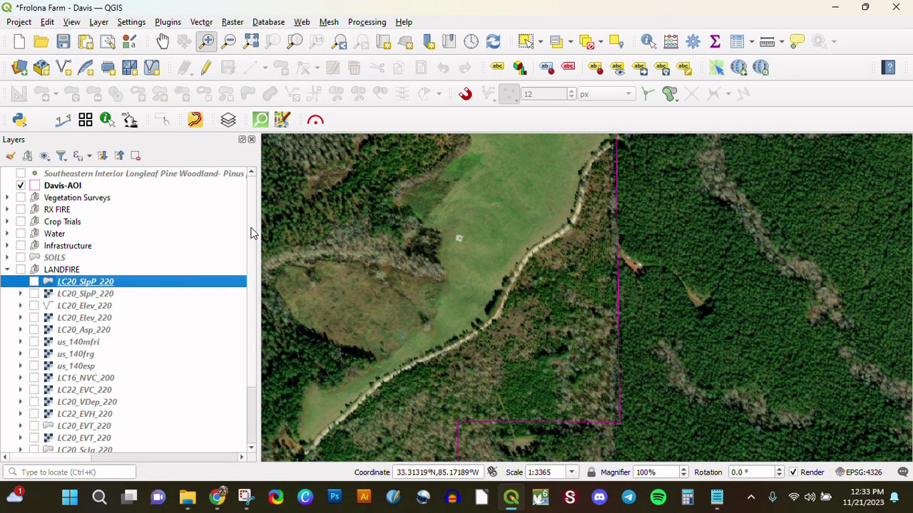
- Set the QuickOSM quick query key to 'waterway' and close the QuickOSM window
click(265, 119)
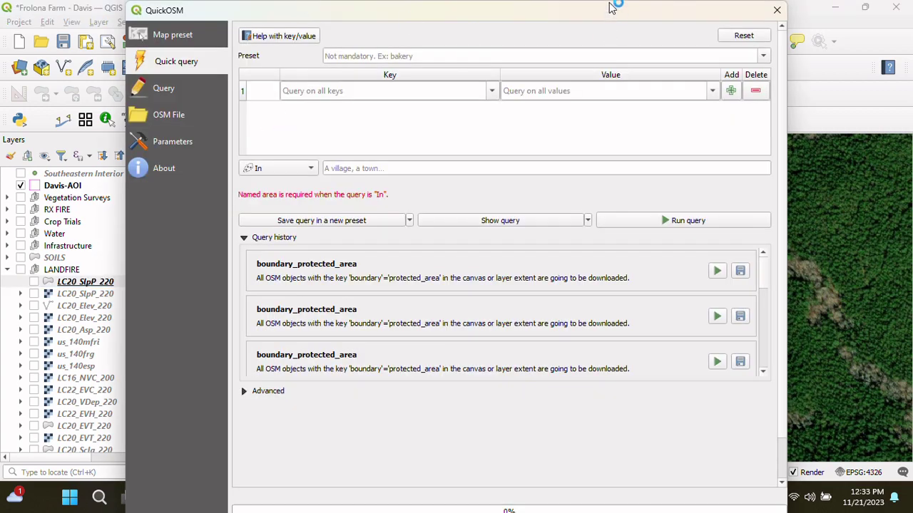
click(371, 96)
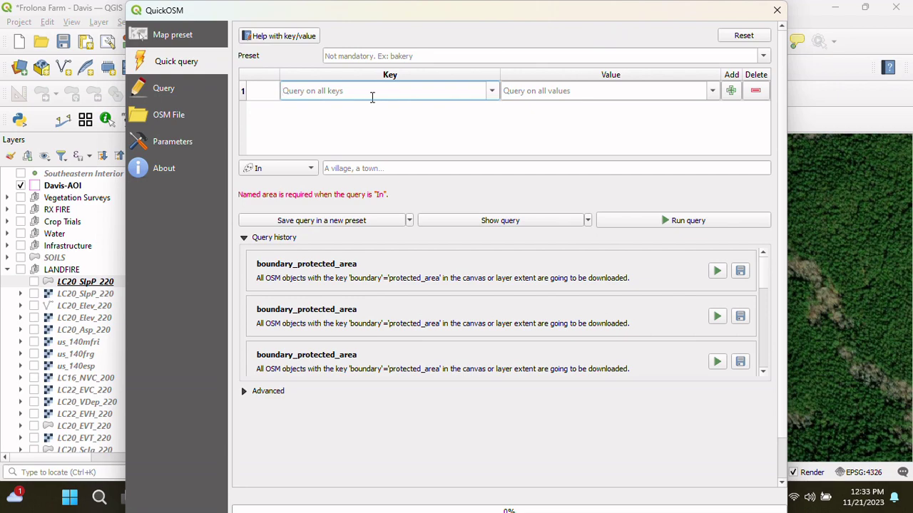
text(water)
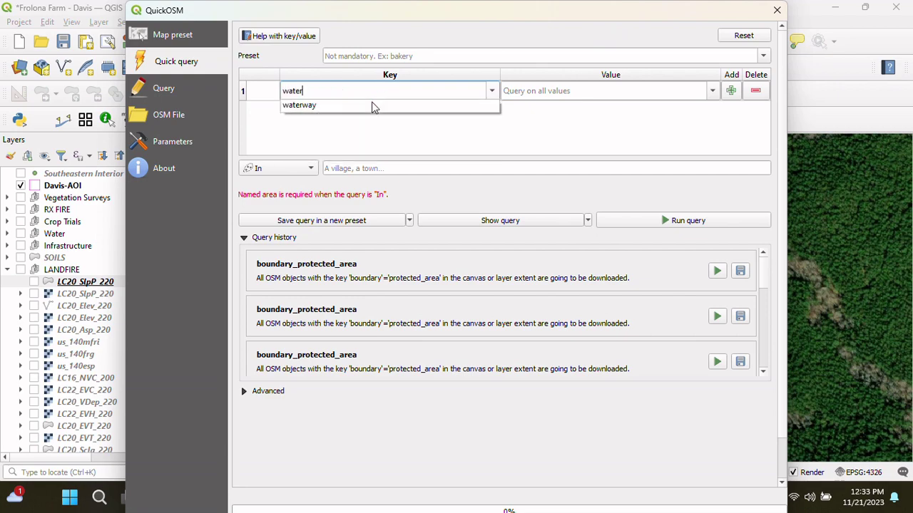
click(372, 107)
click(777, 10)
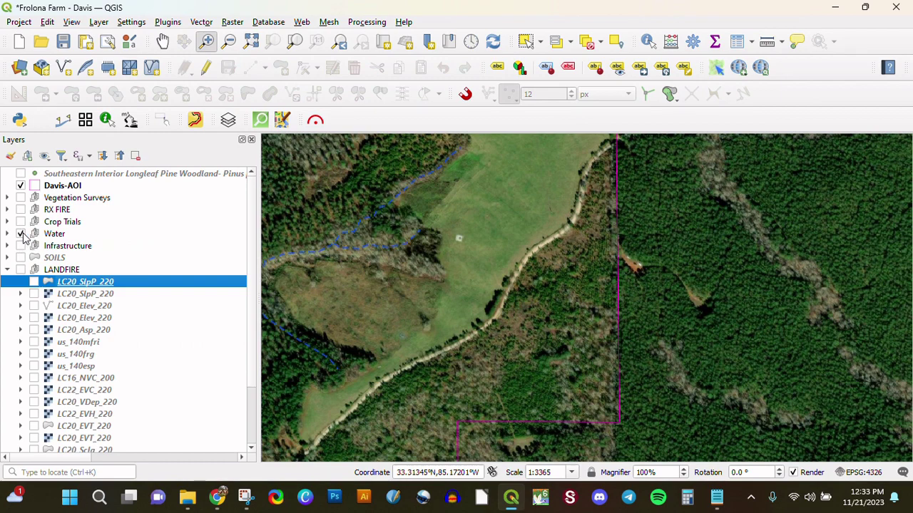
- Pan across the stream lines and zoom to the full Water group extent
click(164, 43)
drag(352, 218, 642, 240)
drag(420, 224, 367, 363)
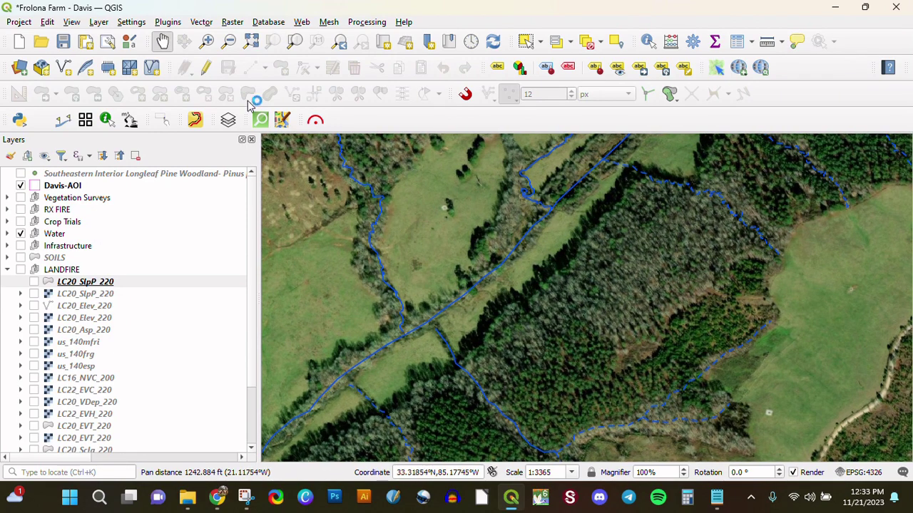
click(56, 269)
right_click(53, 236)
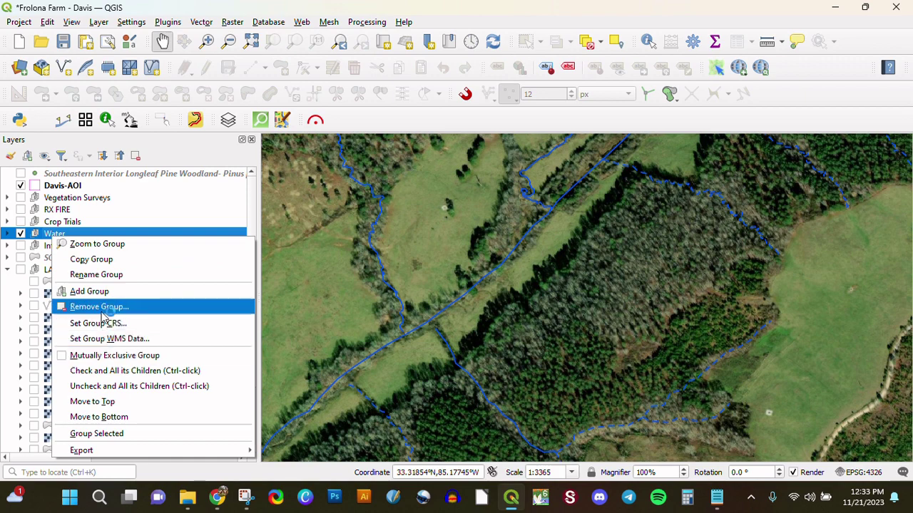
click(80, 244)
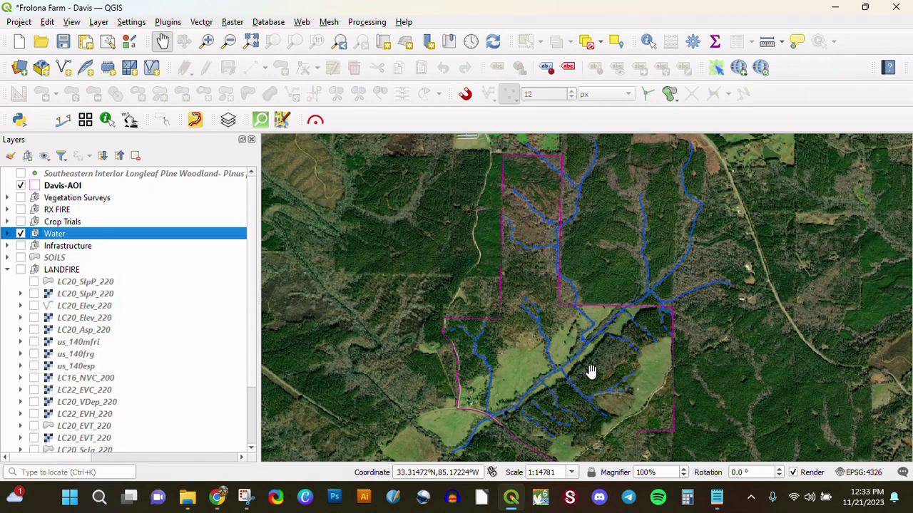
- Centre the stream network over the farm, then hide the Water layers
drag(654, 352, 619, 349)
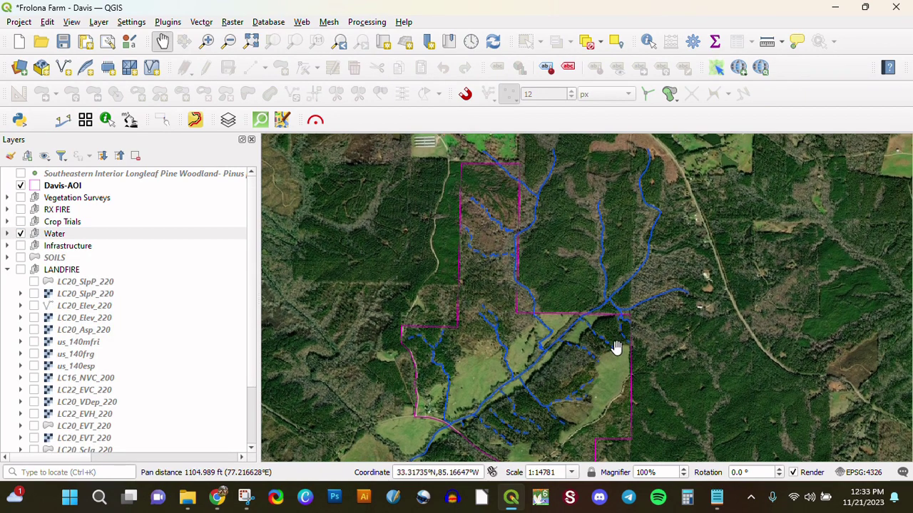
drag(411, 344, 393, 324)
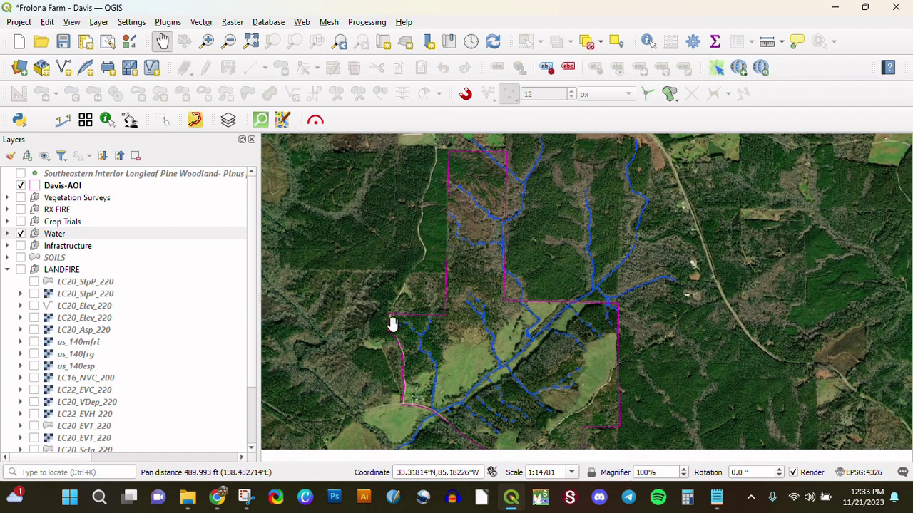
click(20, 234)
click(73, 175)
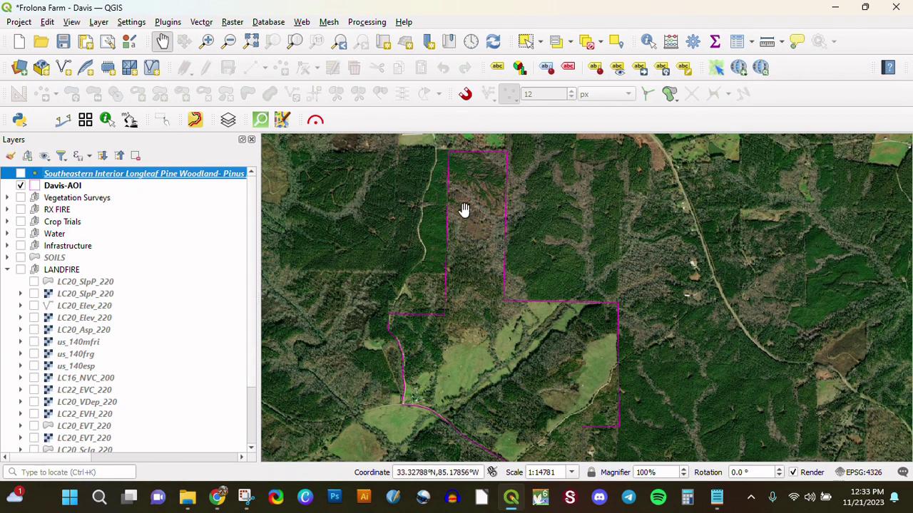
- Zoom to the Southeastern Interior Longleaf Pine layer's extent and show its points
drag(470, 220, 475, 236)
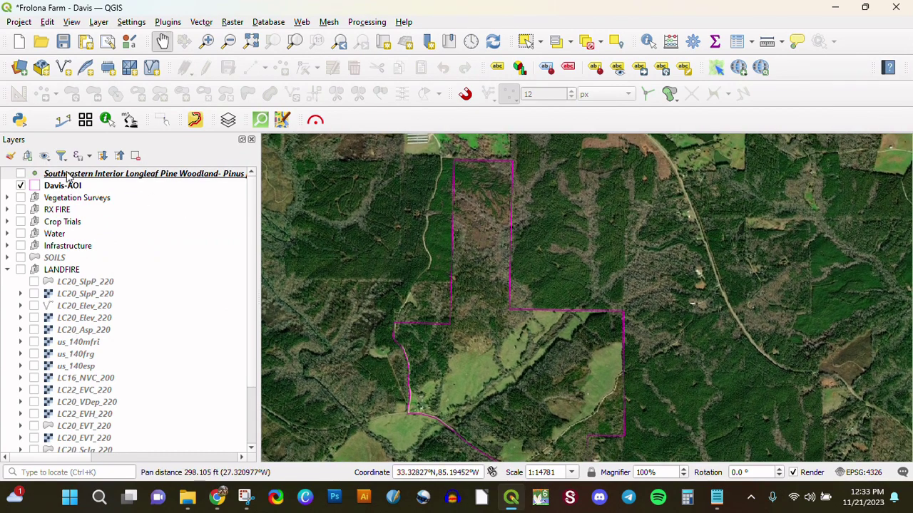
right_click(68, 173)
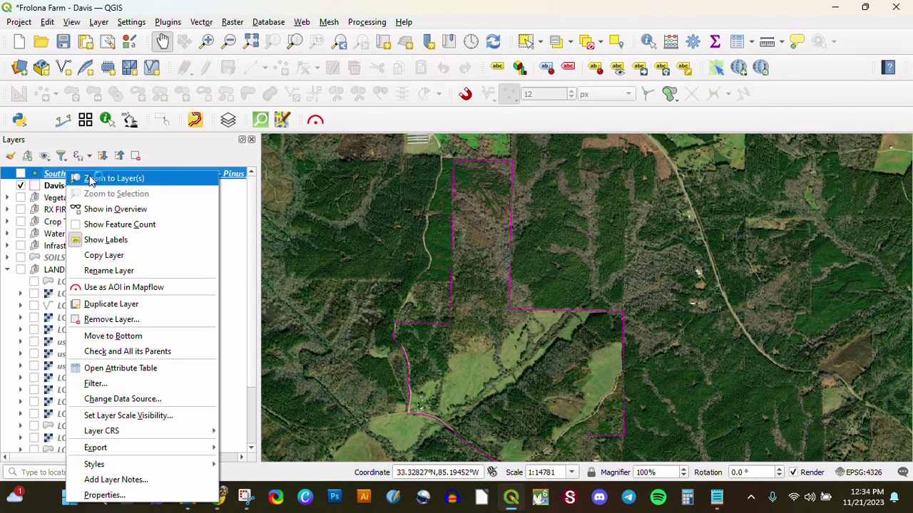
click(90, 179)
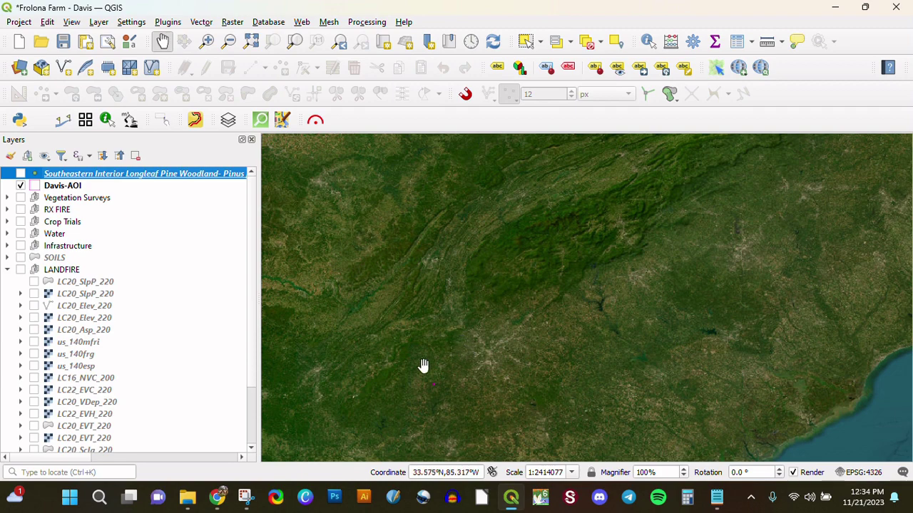
click(22, 173)
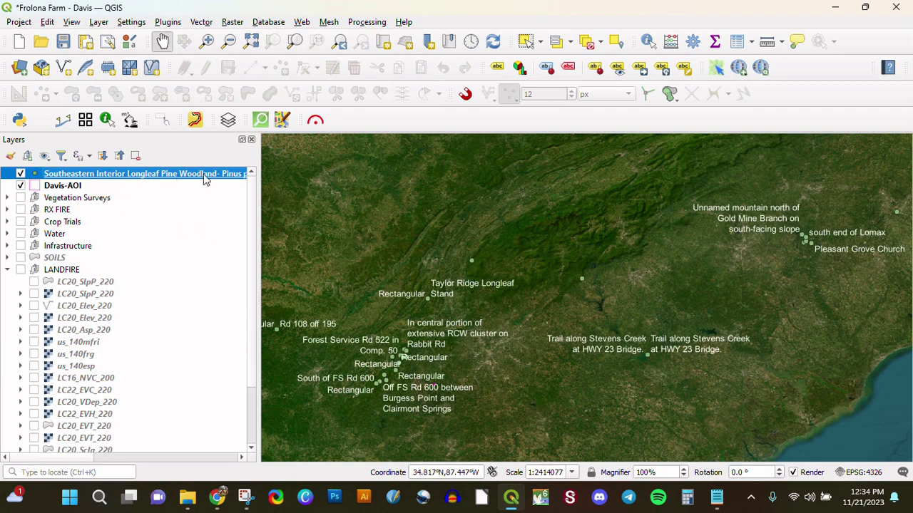
- Zoom into the cluster of labelled longleaf pine sites and pan it into view
click(206, 41)
drag(442, 322, 357, 399)
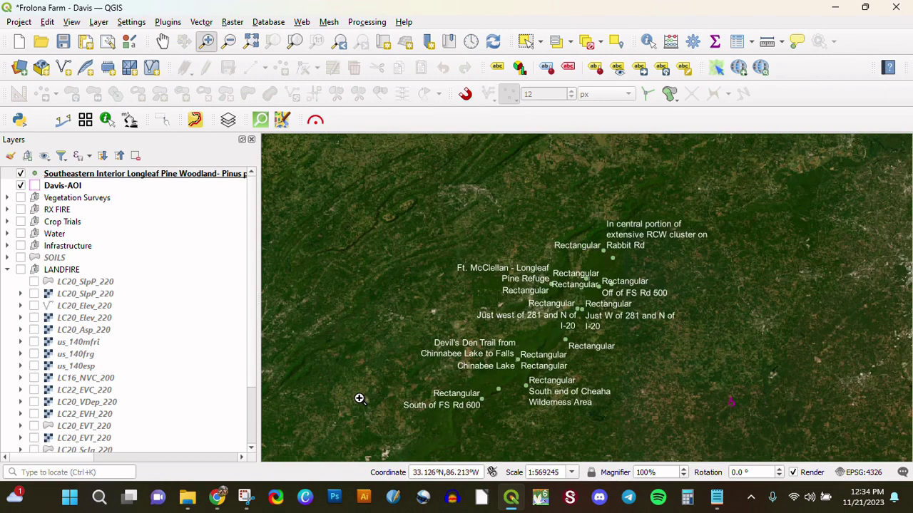
drag(637, 263, 481, 372)
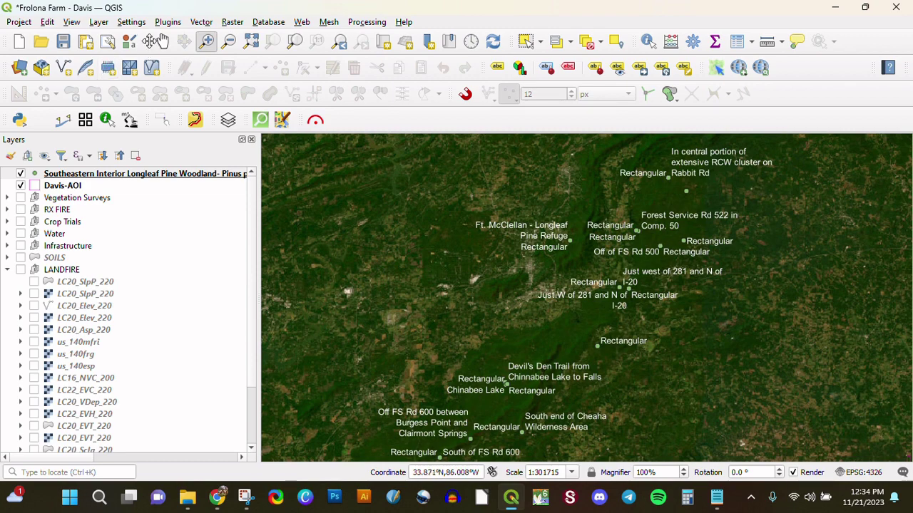
click(163, 41)
drag(695, 238, 503, 243)
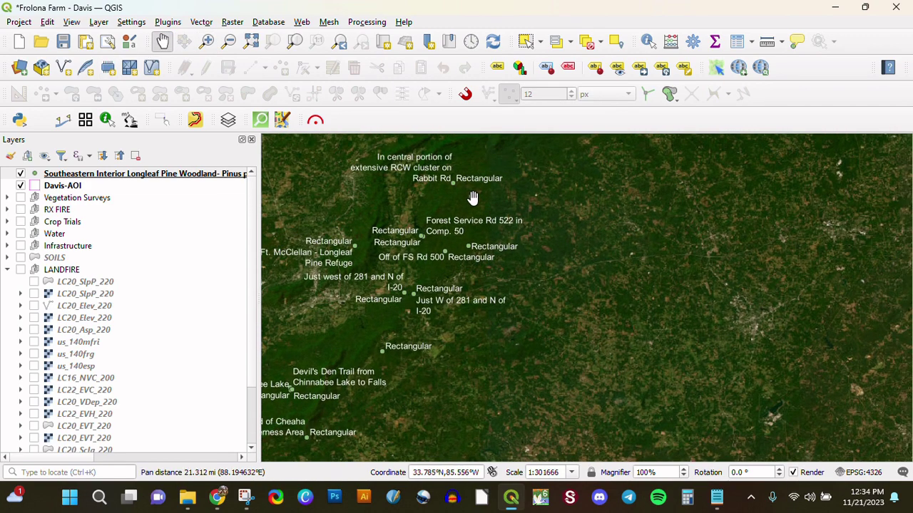
click(487, 258)
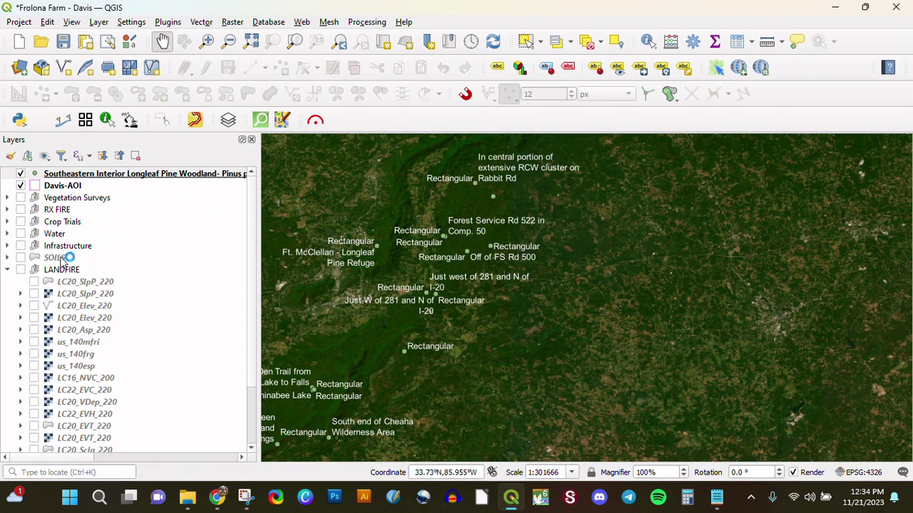
- Zoom to the Davis-AOI layer extent and pan to frame the farm boundary
right_click(68, 188)
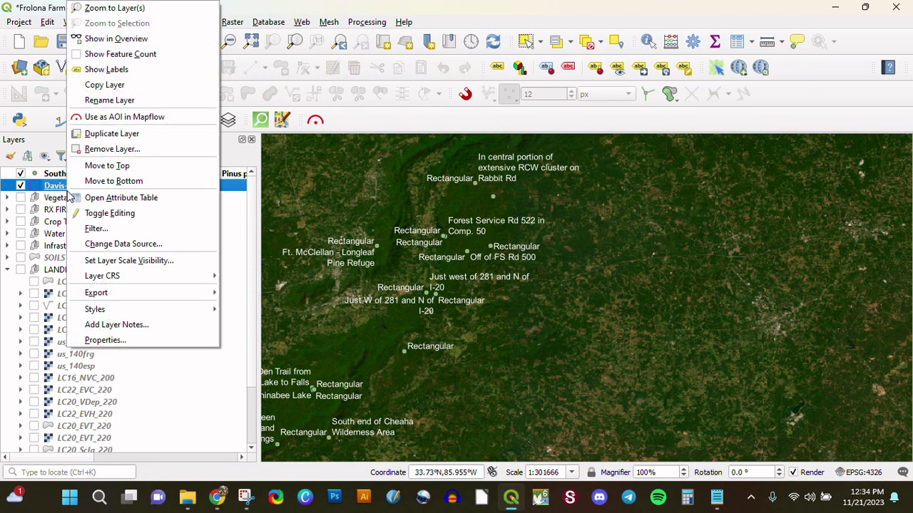
click(135, 8)
drag(605, 271, 576, 276)
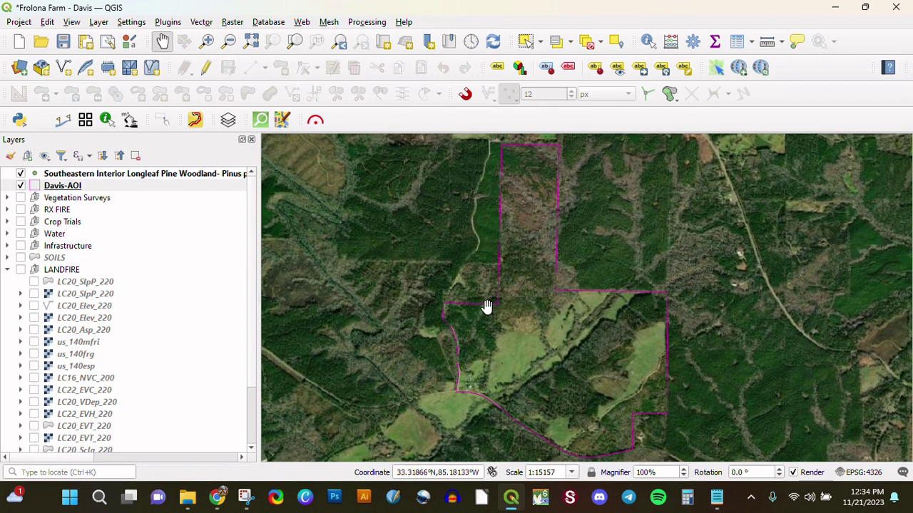
drag(502, 304, 466, 307)
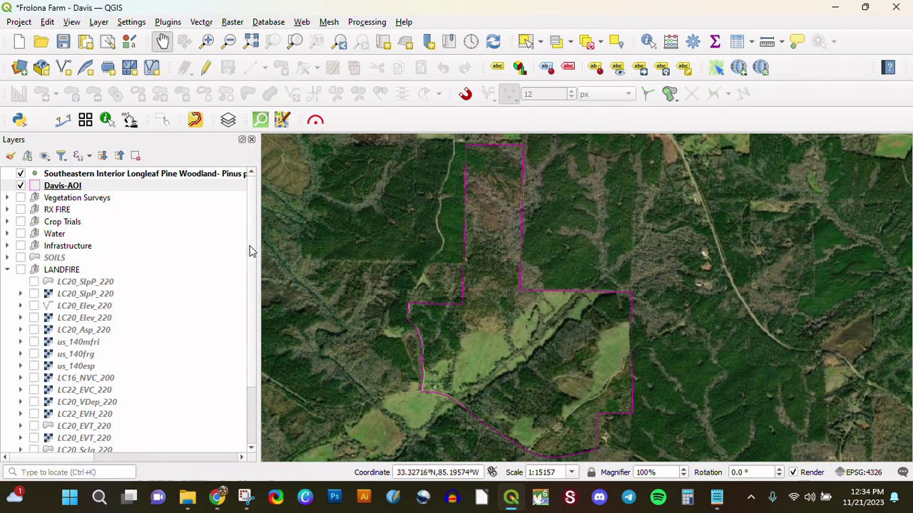
drag(251, 250, 271, 244)
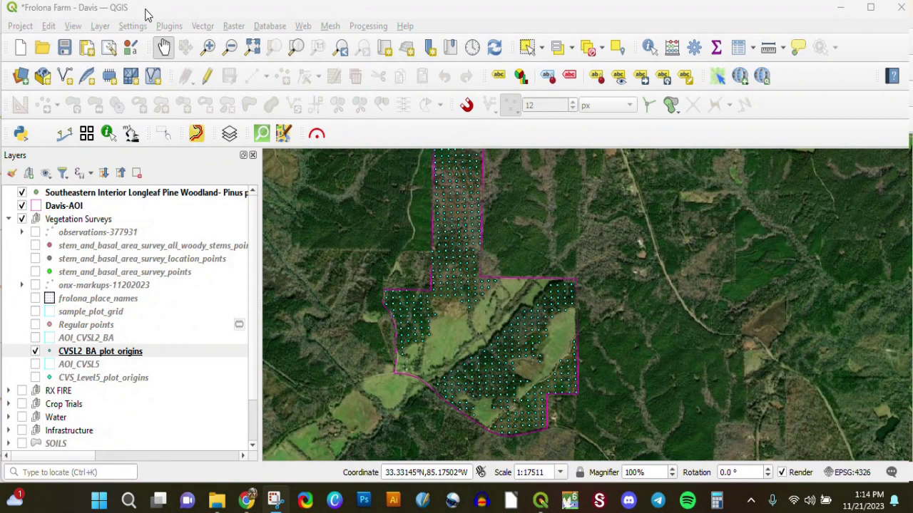
- Browse the Vector, Raster and Plugins menus and open then close the Processing Toolbox unused
click(202, 26)
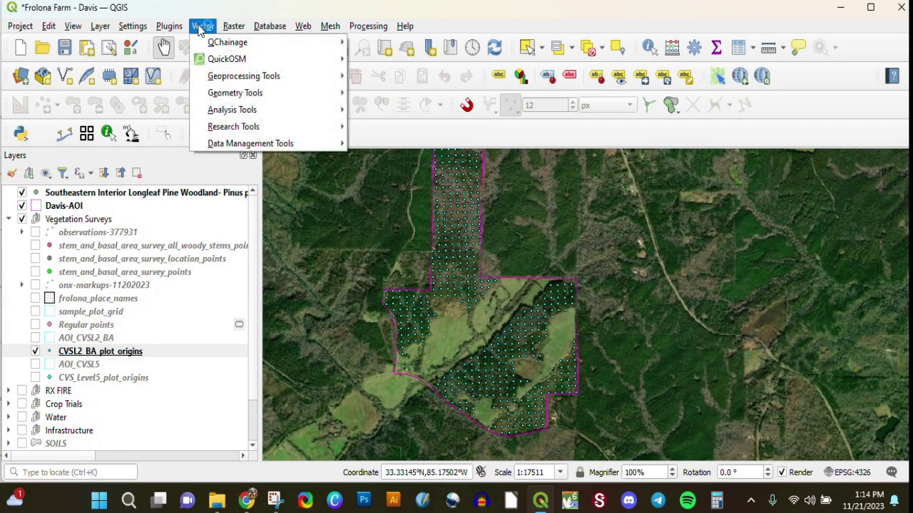
click(200, 27)
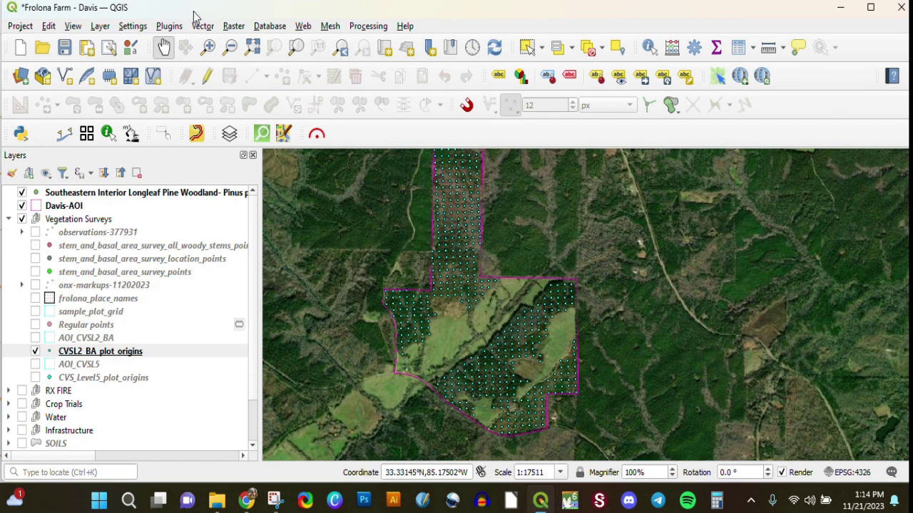
click(202, 29)
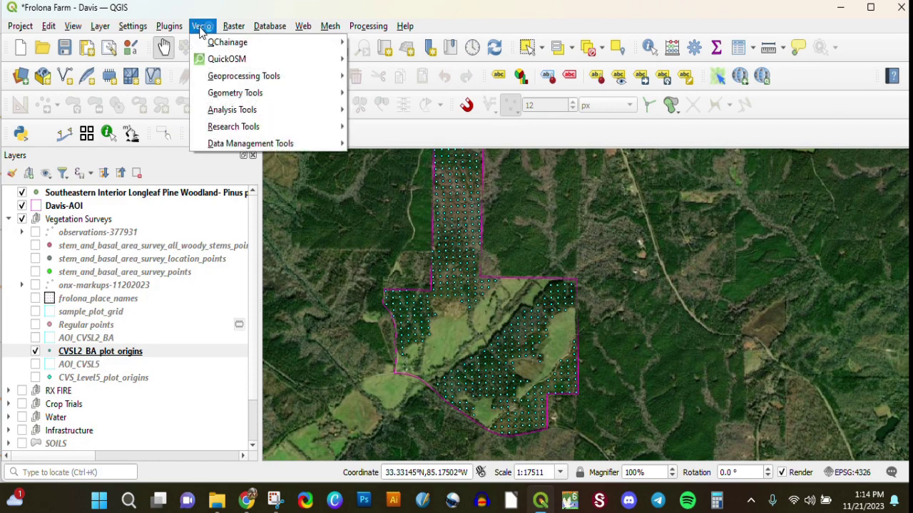
click(229, 27)
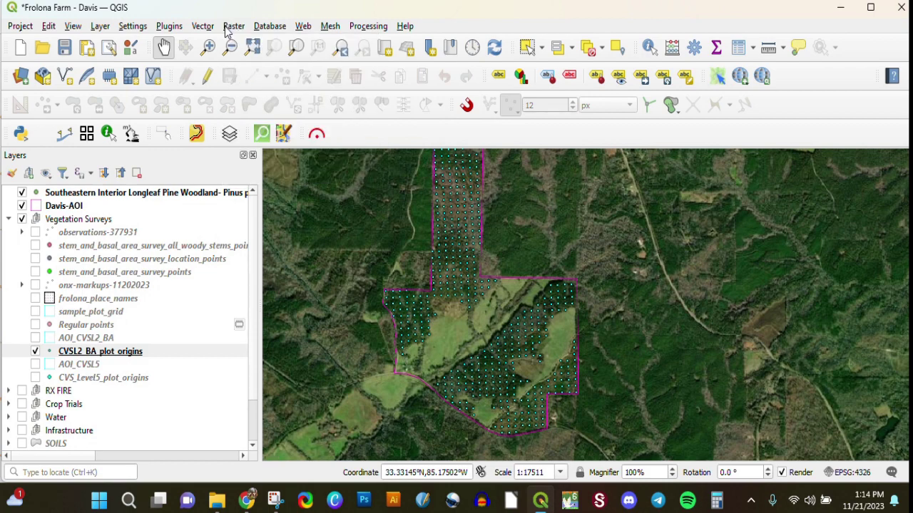
click(230, 29)
click(176, 28)
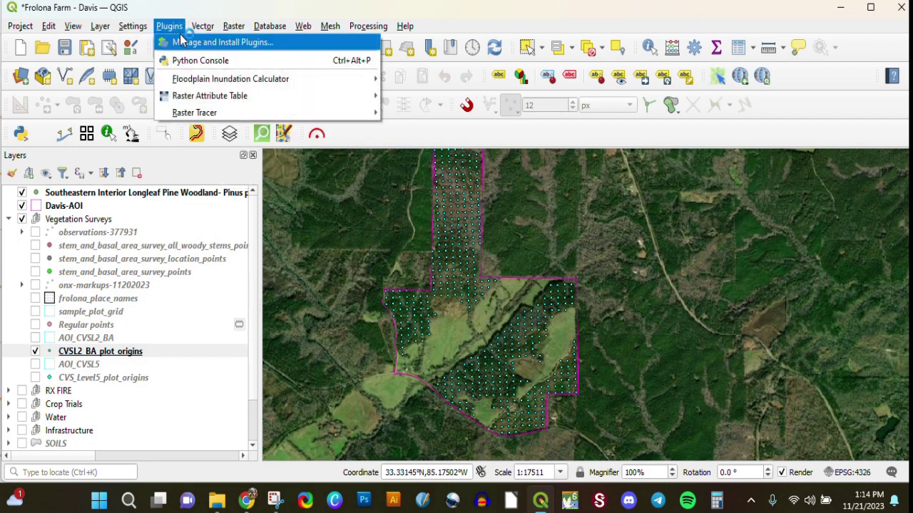
click(183, 26)
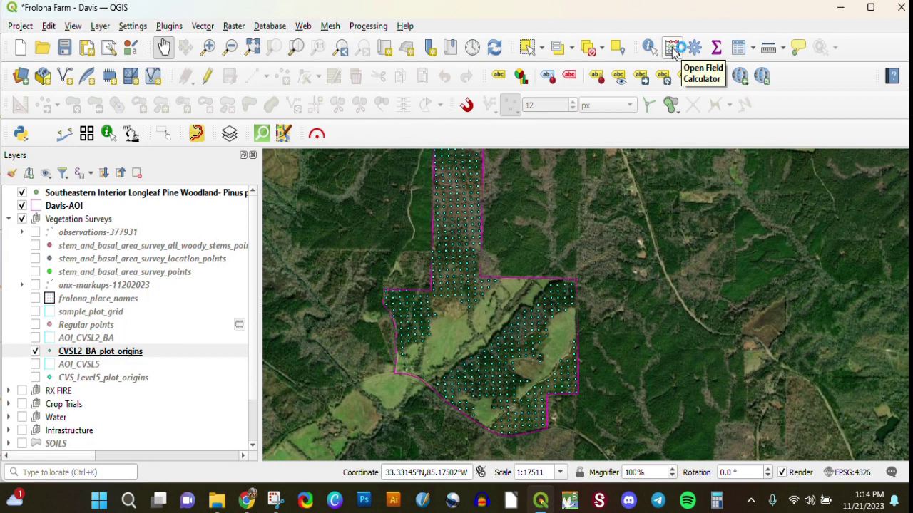
click(694, 50)
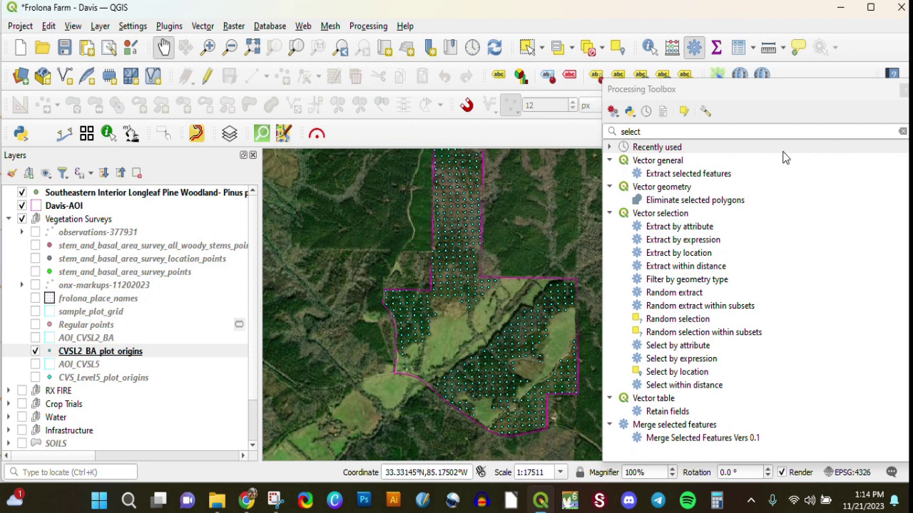
click(694, 48)
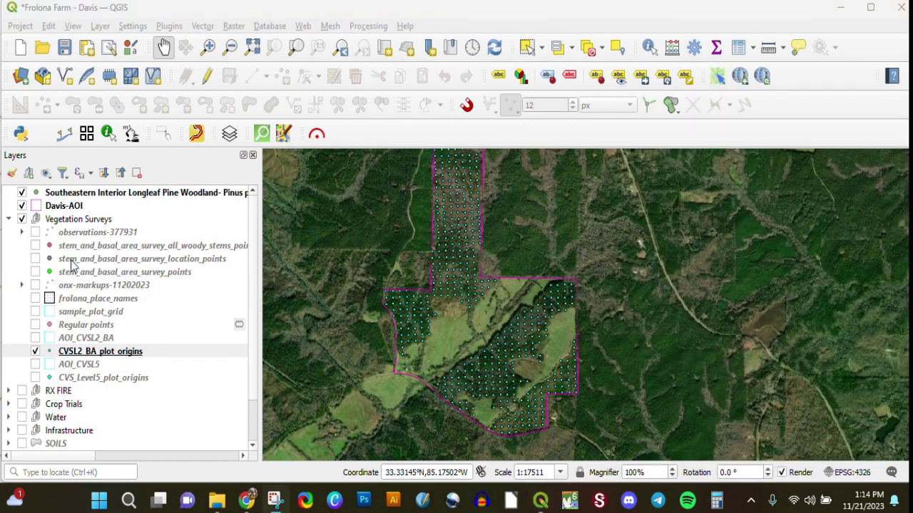
- Hide CVSL2_BA_plot_origins, show AOI_CVSL2_BA, recentre the farm, and make AOI_CVSL2_BA the active layer
click(36, 351)
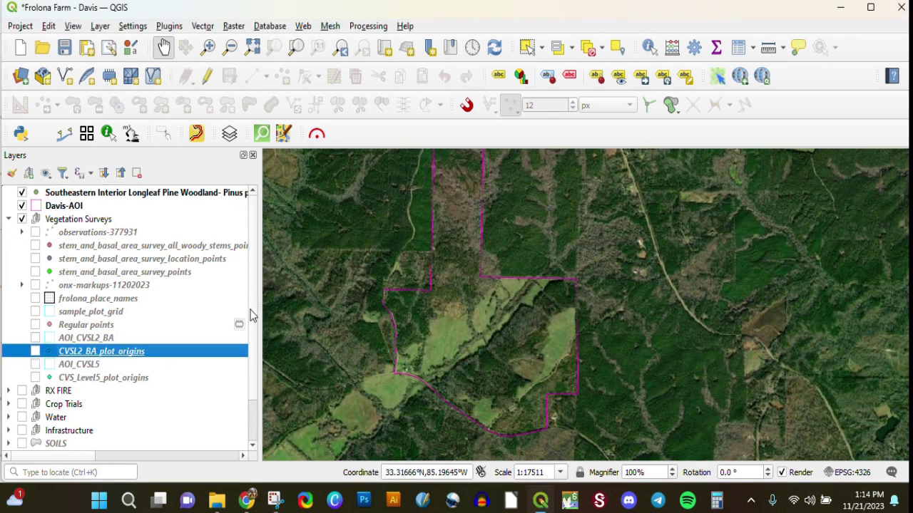
scroll(256, 317, down, 2)
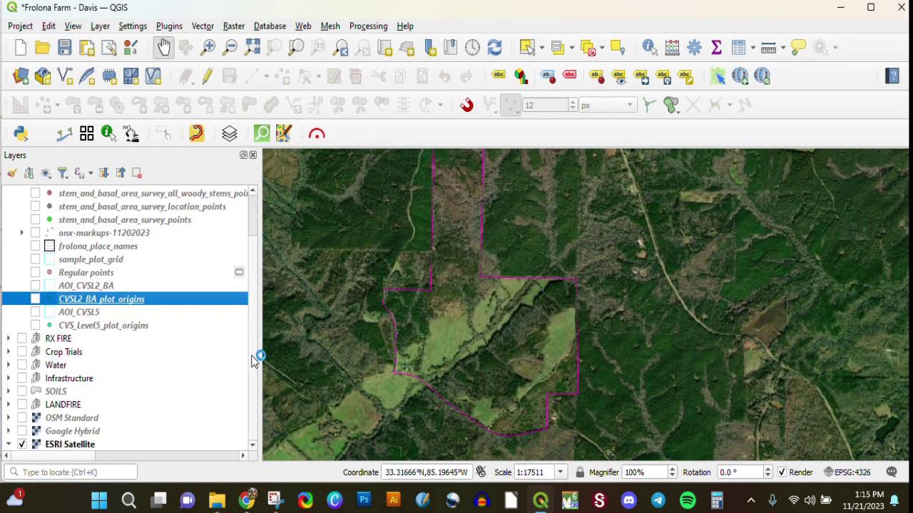
scroll(253, 360, up, 2)
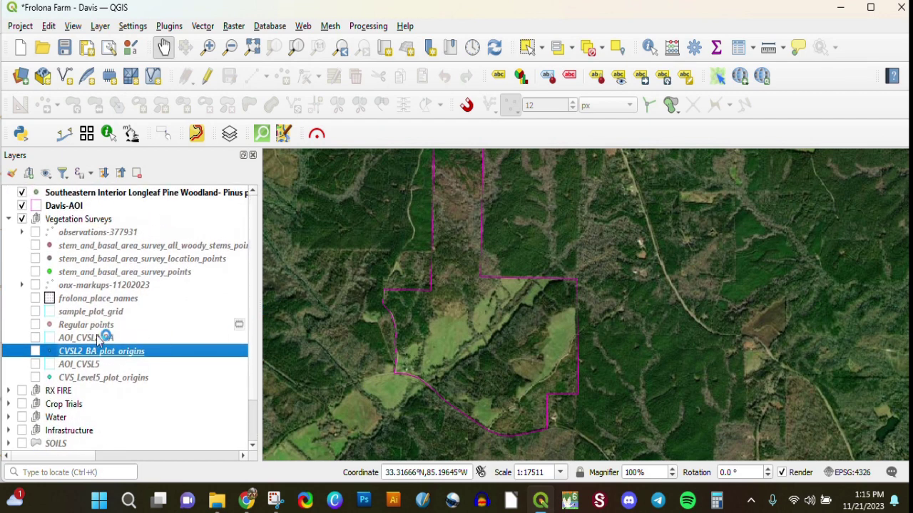
click(35, 338)
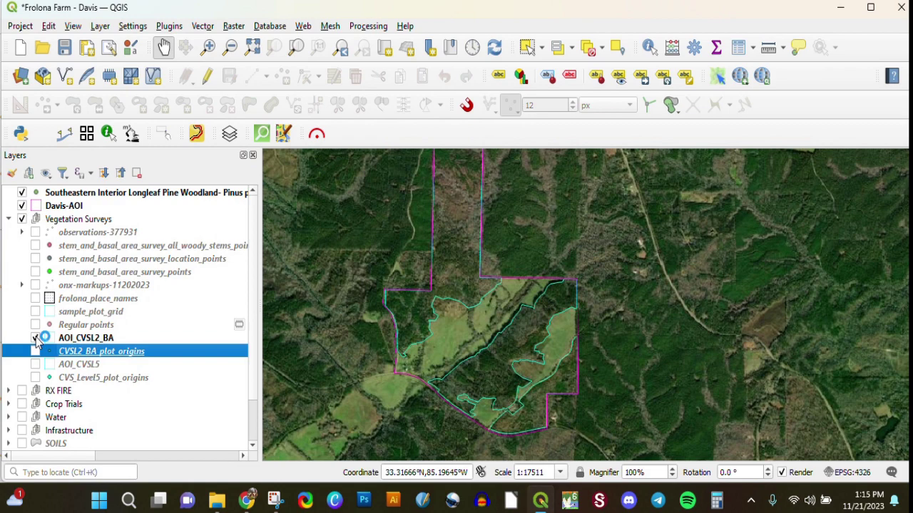
drag(452, 257, 428, 271)
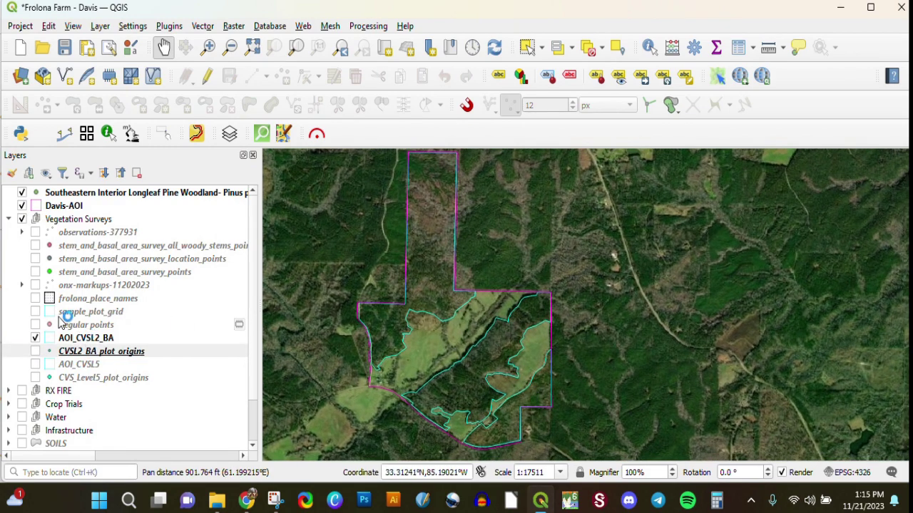
click(75, 338)
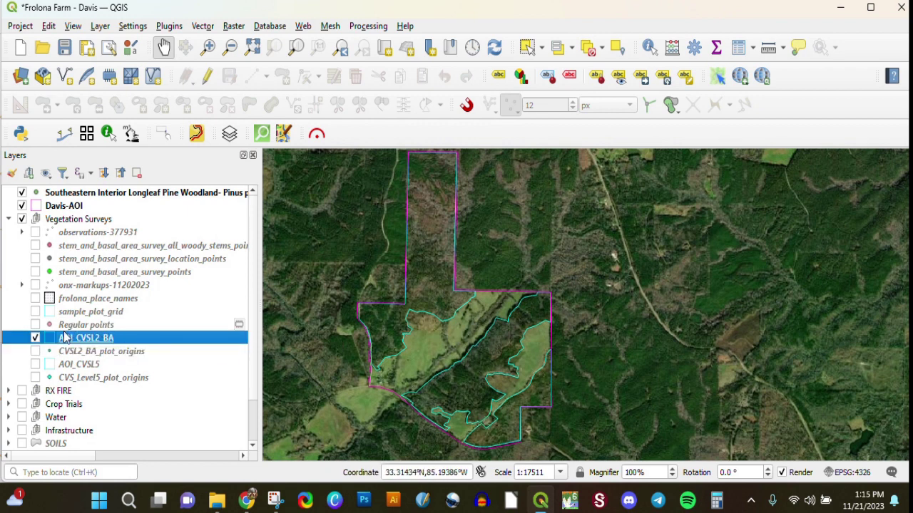
mouse_move(69, 341)
click(203, 26)
mouse_move(242, 126)
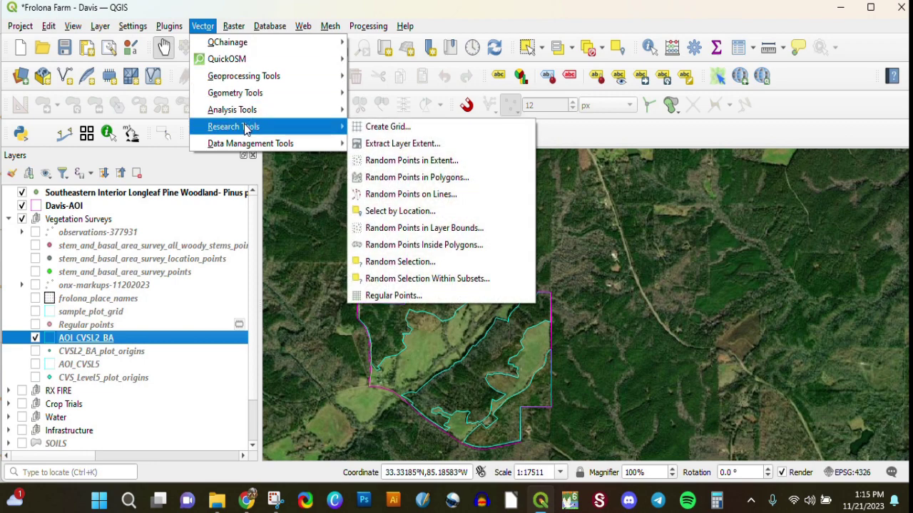
click(390, 297)
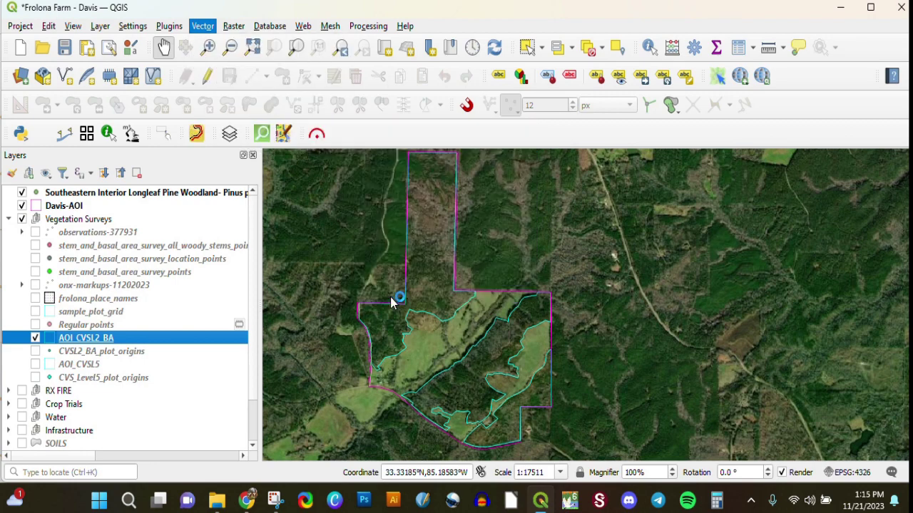
click(228, 195)
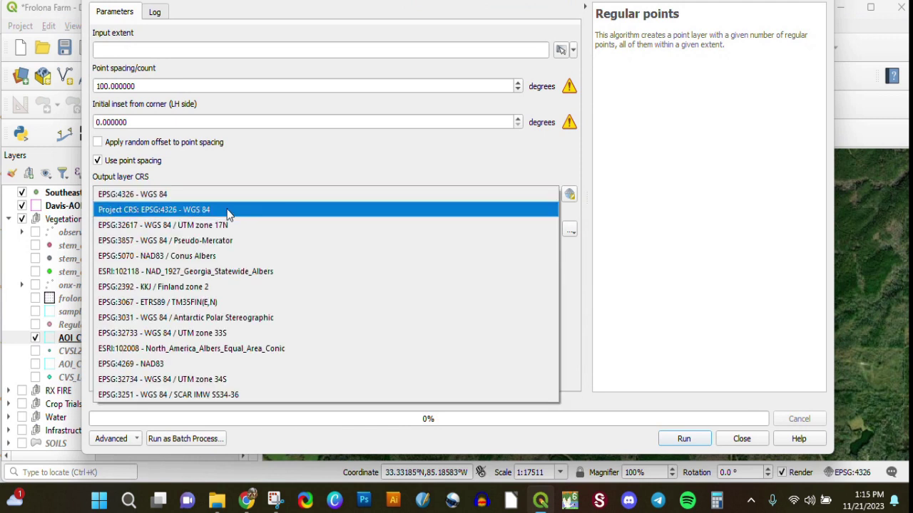
click(229, 225)
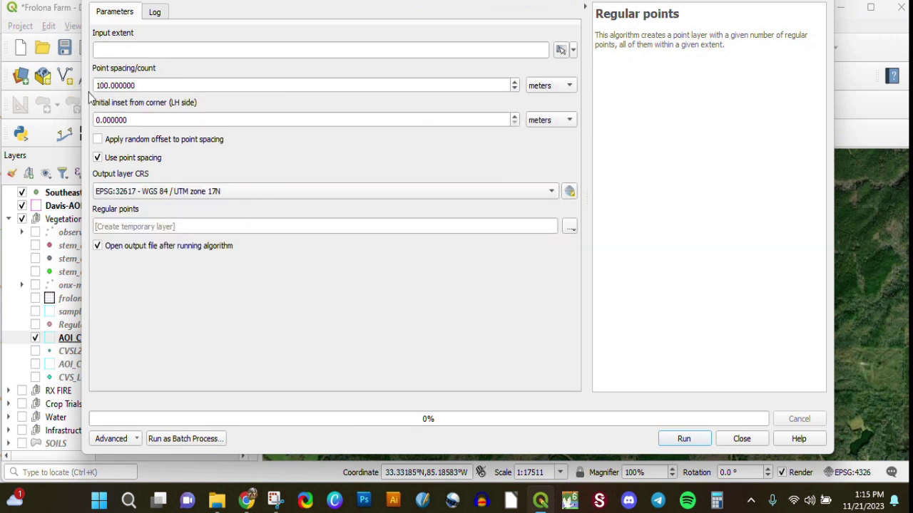
click(529, 89)
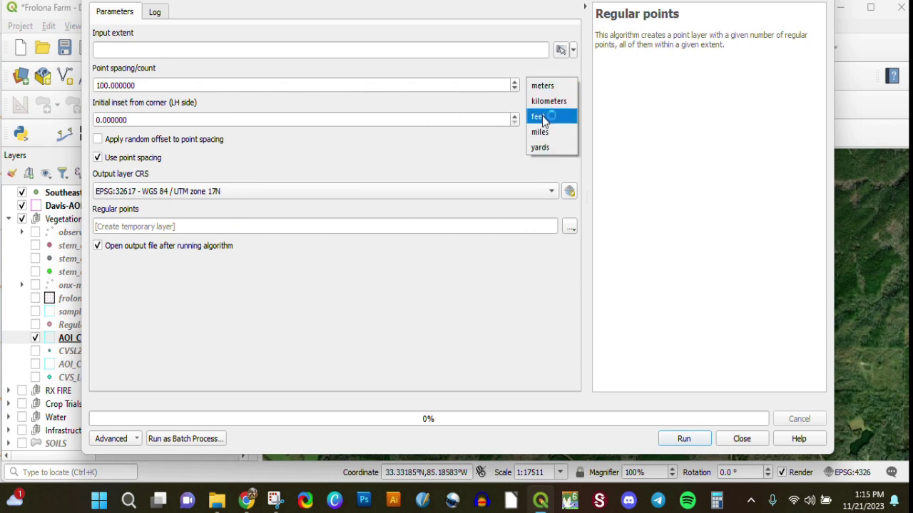
click(546, 117)
click(742, 439)
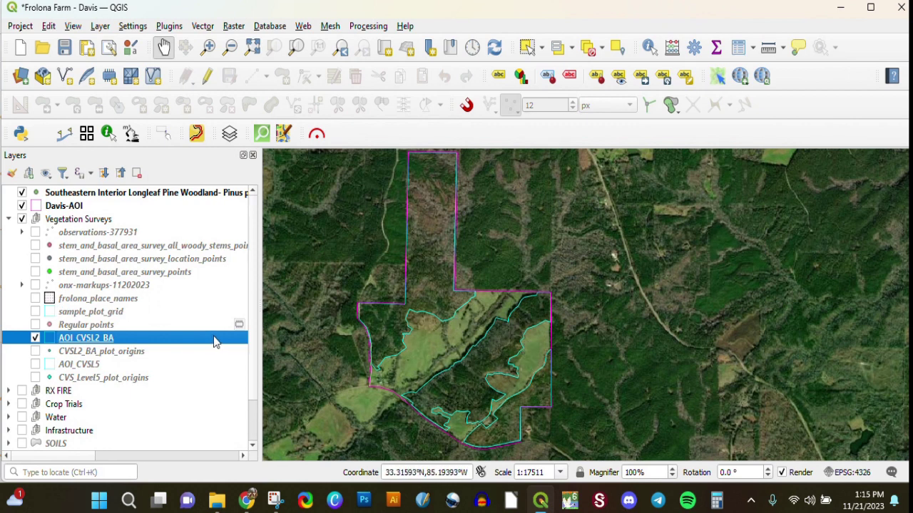
- Set up Clip with frolona-points as input and AOI_CVSL2_BA as overlay, then close without running
click(202, 26)
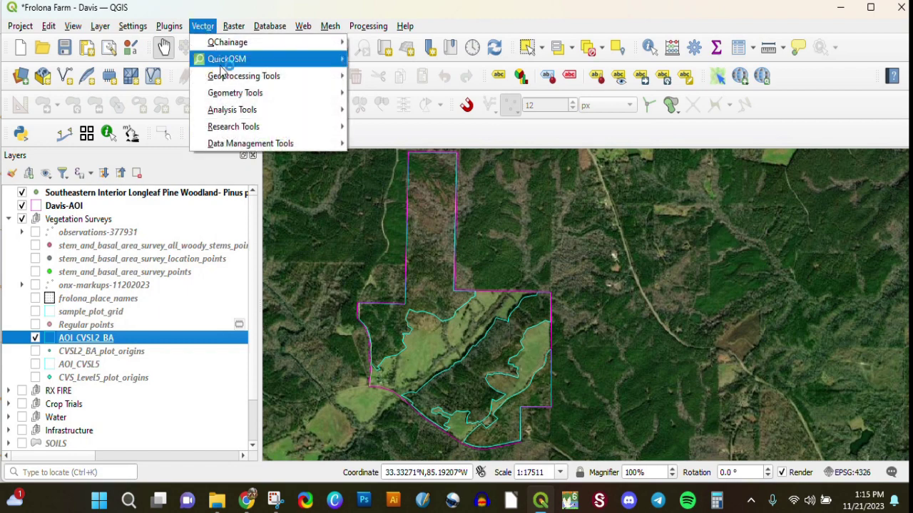
mouse_move(228, 84)
click(391, 92)
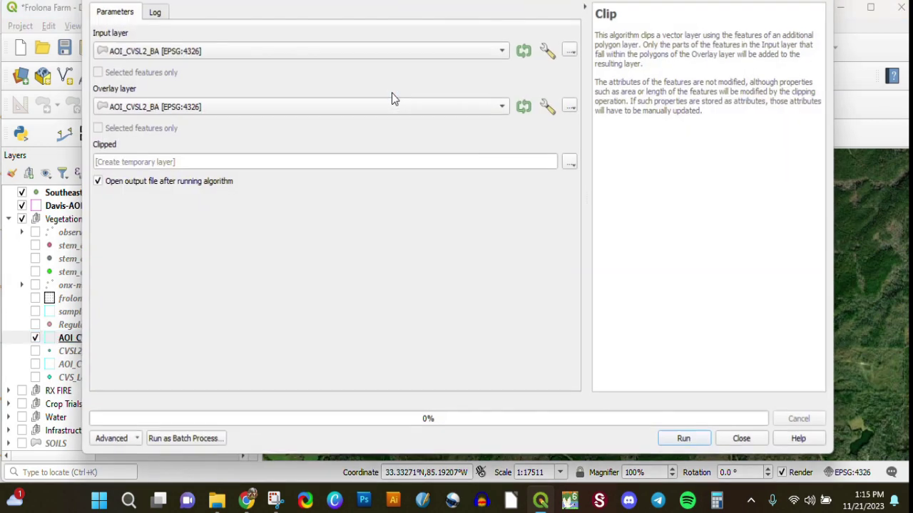
click(123, 50)
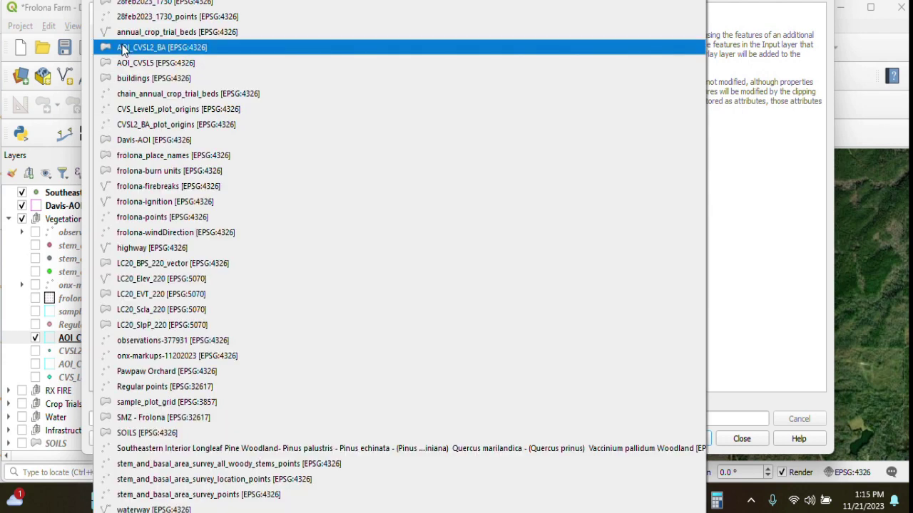
click(127, 217)
click(134, 110)
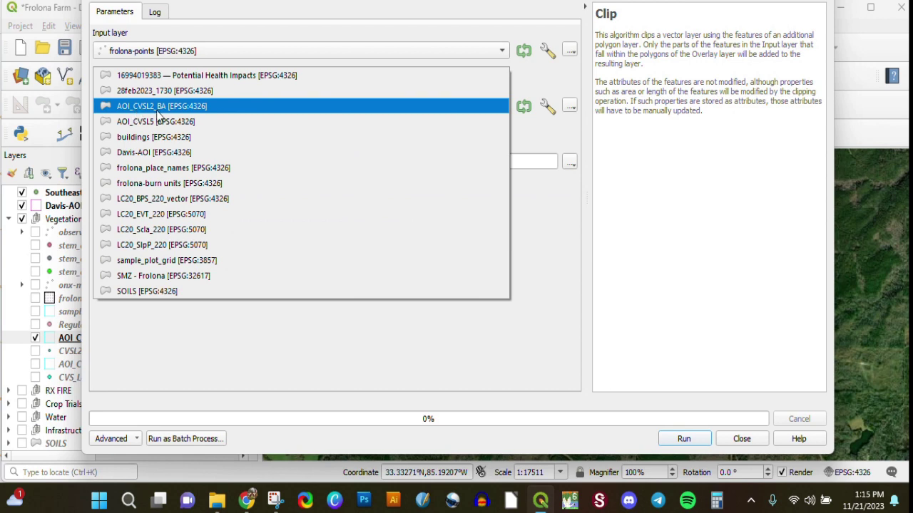
click(159, 111)
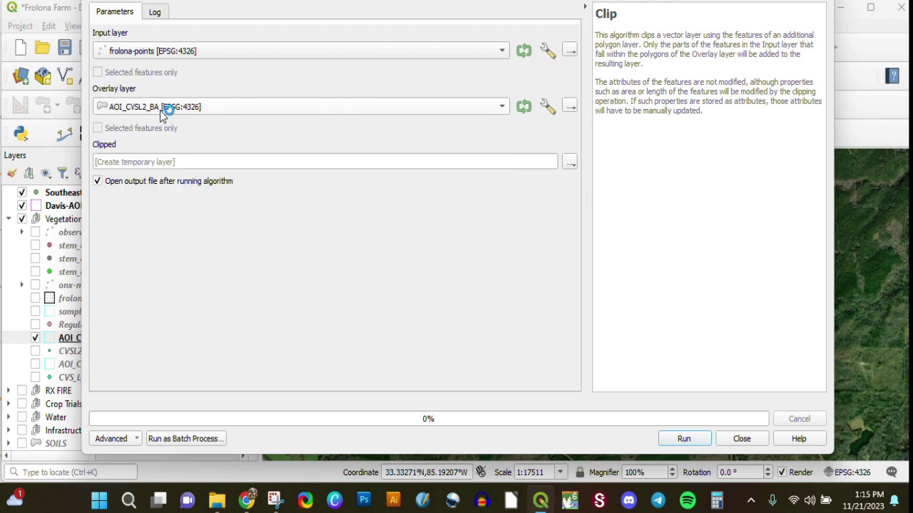
click(742, 439)
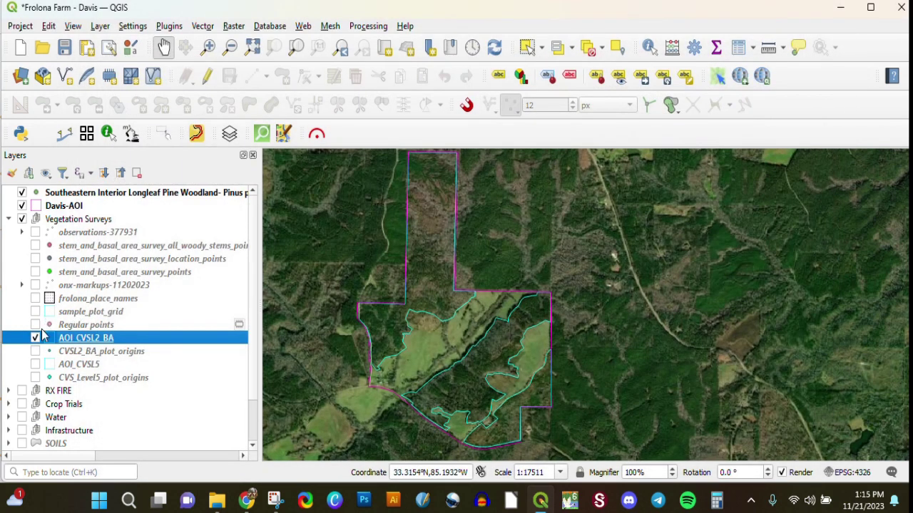
- Show CVSL2_BA_plot_origins, hide the AOI_CVSL2_BA outline, and reframe the farm
click(35, 352)
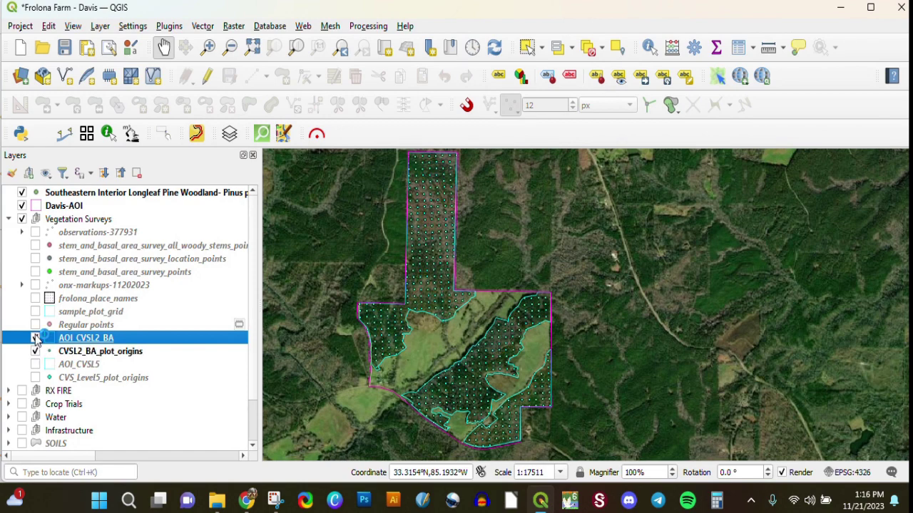
click(36, 338)
drag(498, 351, 488, 344)
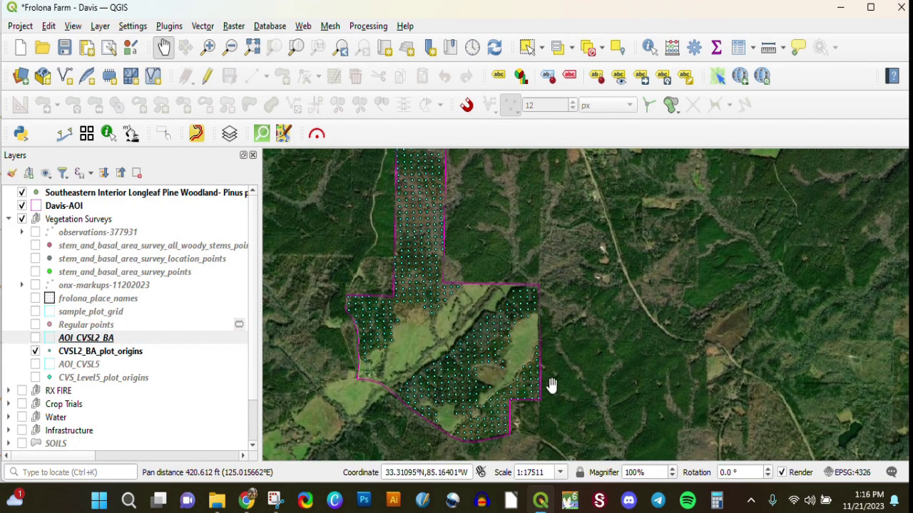
click(83, 353)
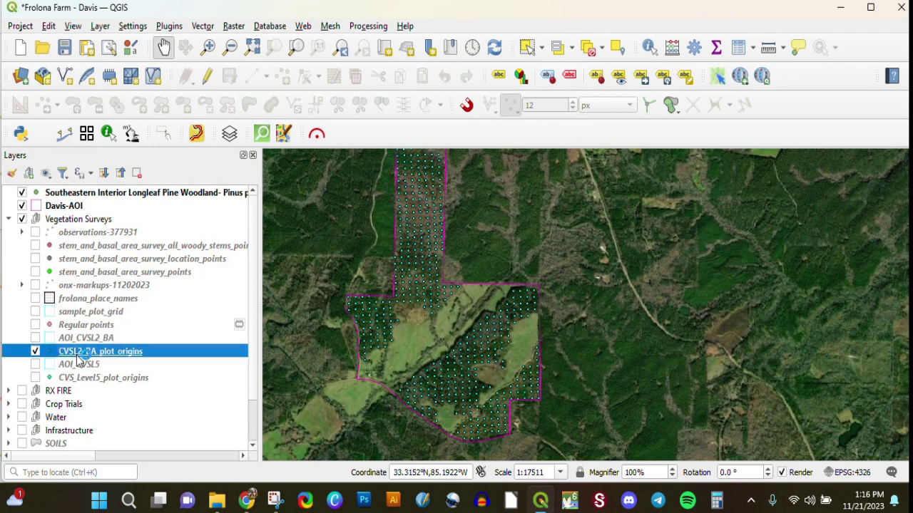
click(673, 49)
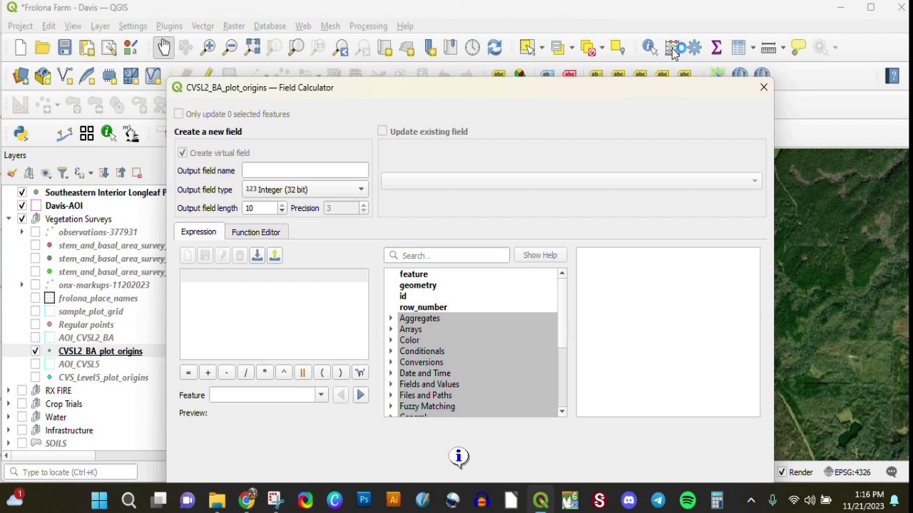
drag(498, 93, 511, 75)
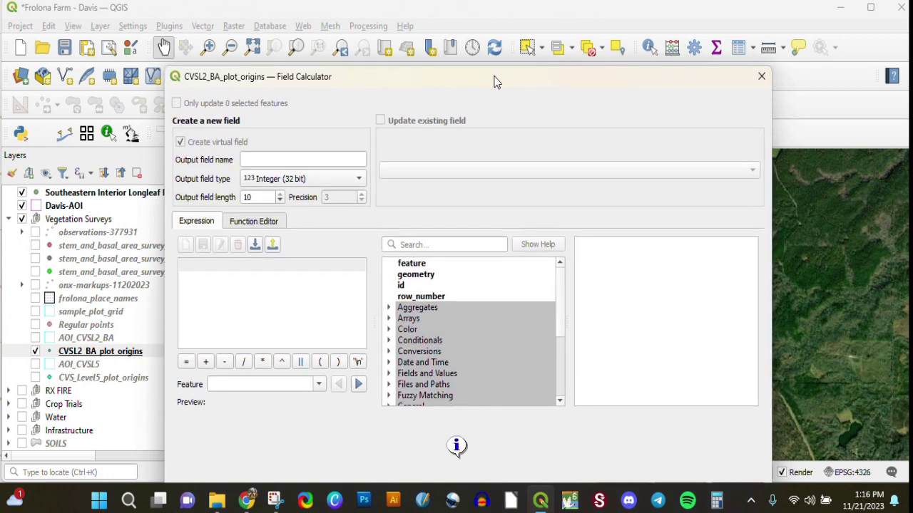
click(762, 77)
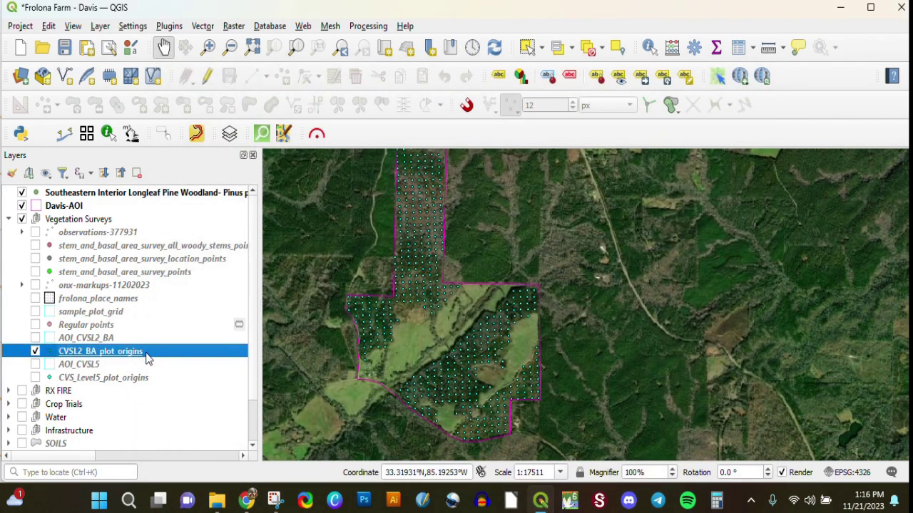
click(738, 47)
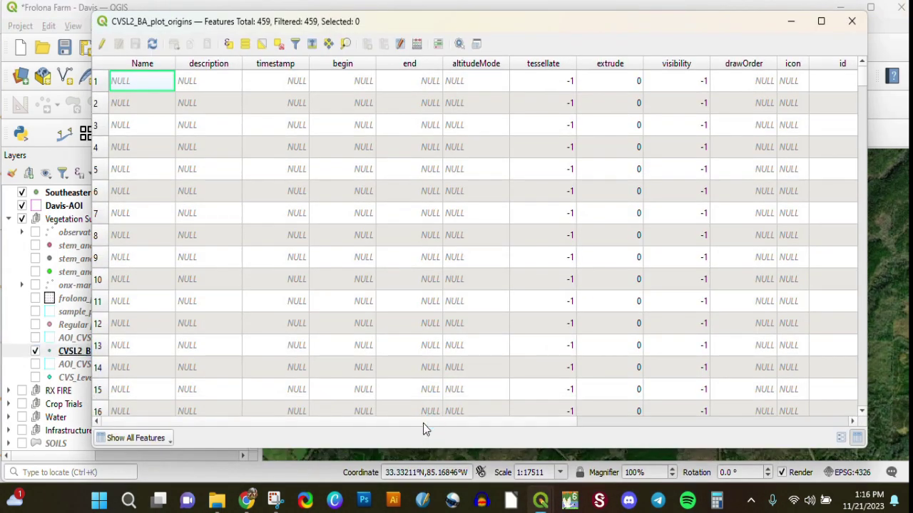
drag(422, 422, 709, 431)
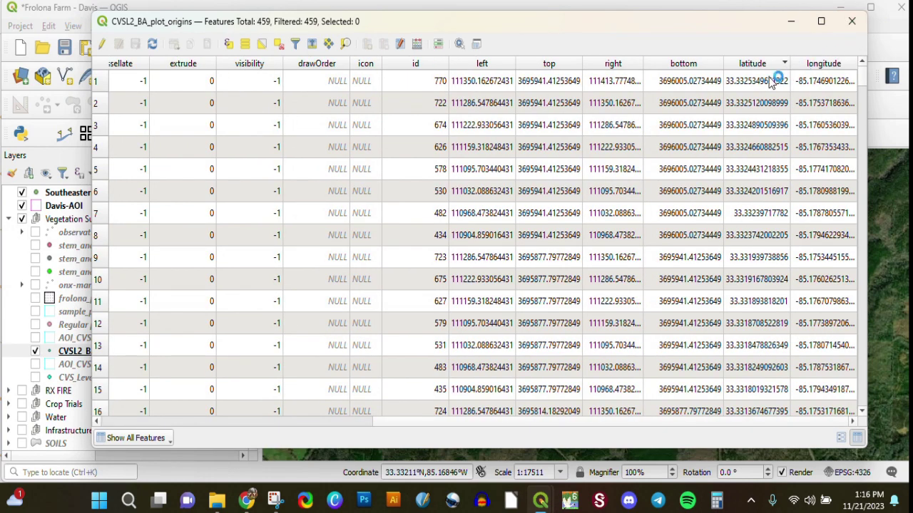
- Start exporting the plot origins layer as CSV in EPSG:4326 - WGS 84, then cancel
click(855, 23)
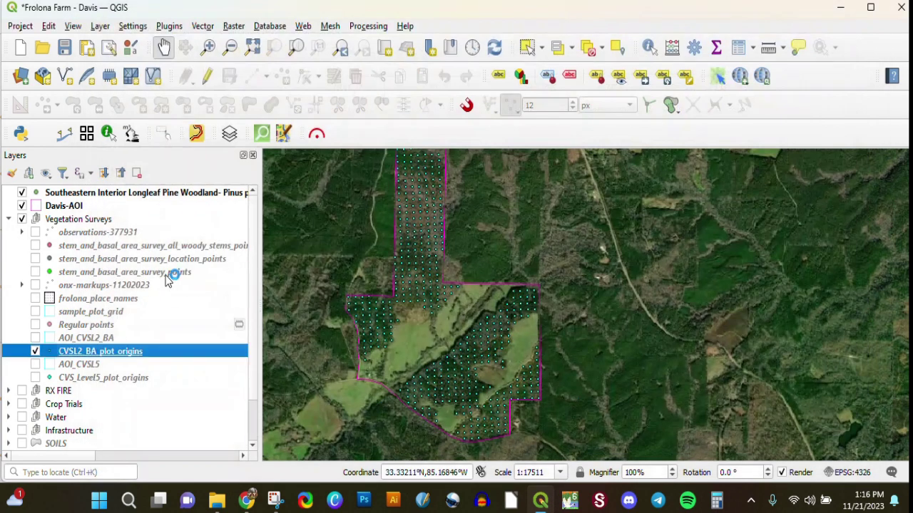
right_click(97, 350)
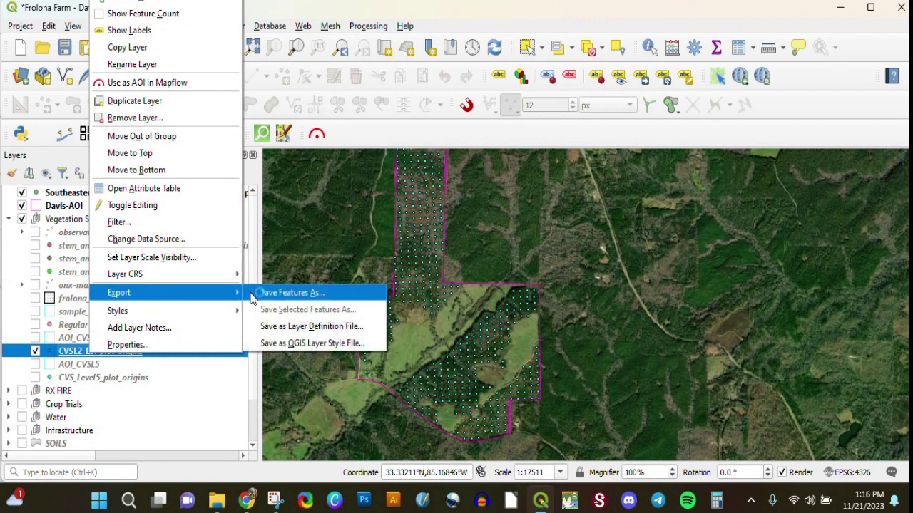
click(298, 292)
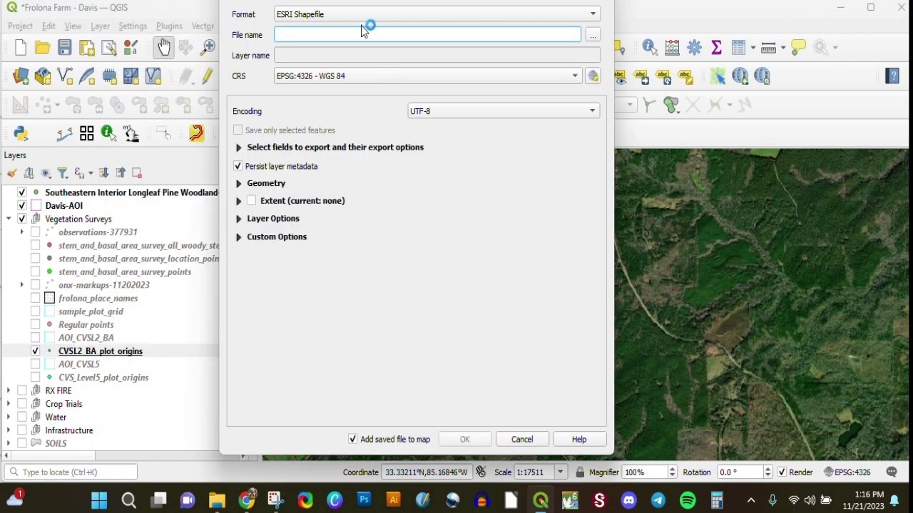
click(368, 16)
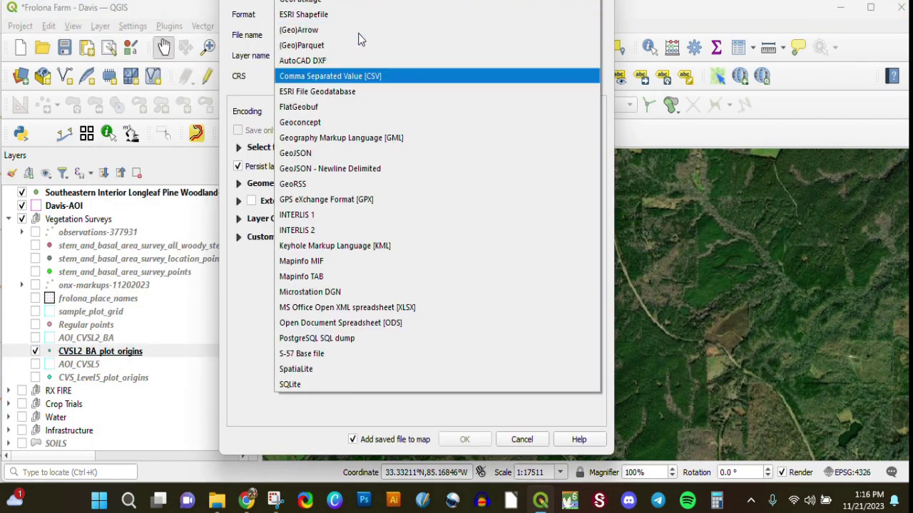
click(345, 77)
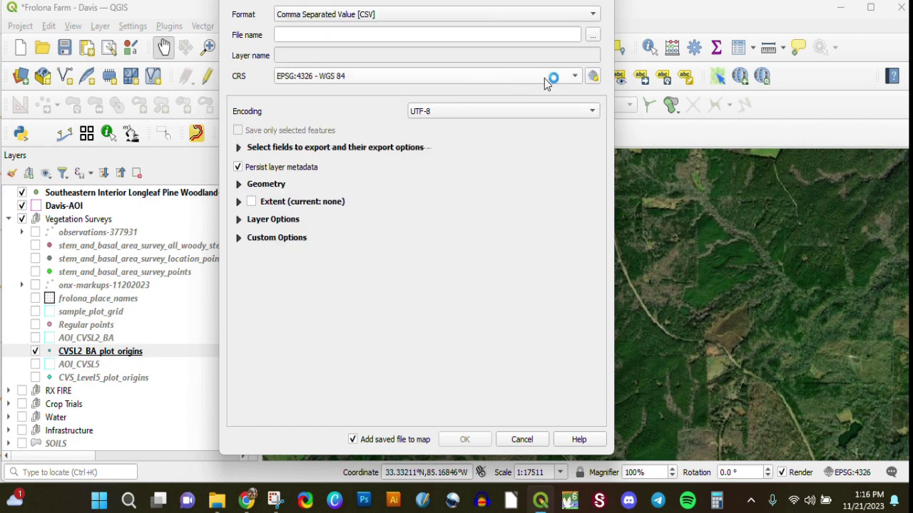
click(579, 77)
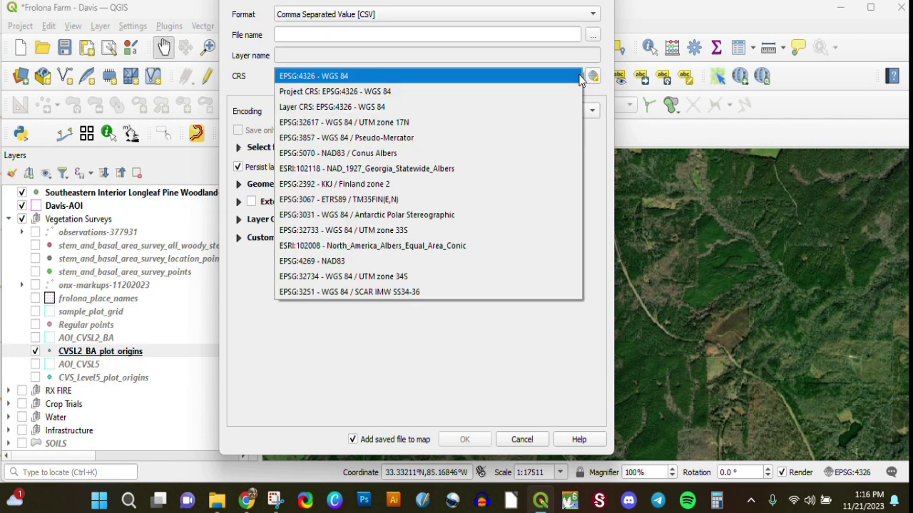
click(412, 77)
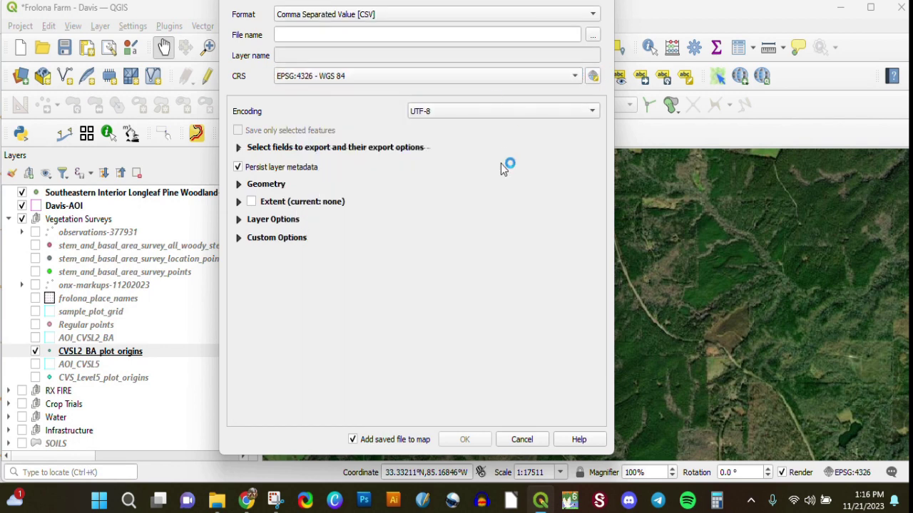
click(508, 440)
drag(413, 326, 581, 367)
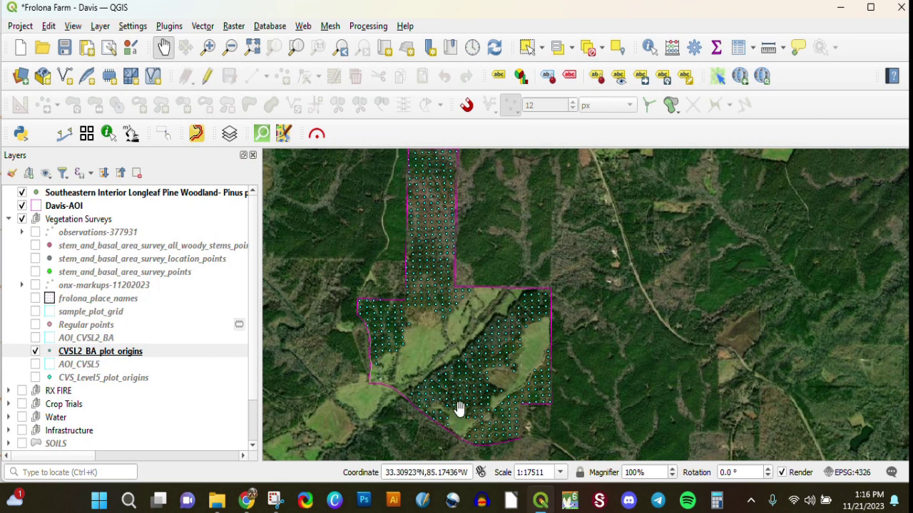
- Pan the map and zoom into the right part of the plot grid
drag(494, 372, 493, 380)
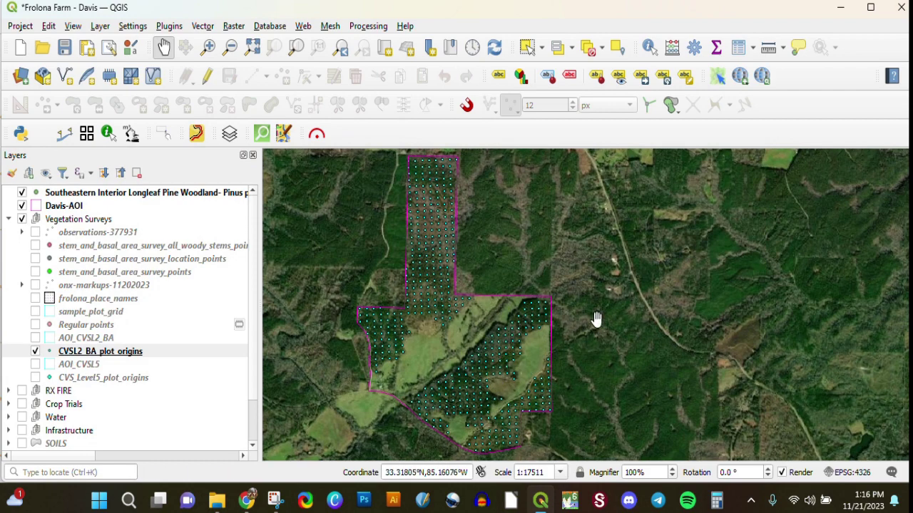
drag(490, 327, 506, 328)
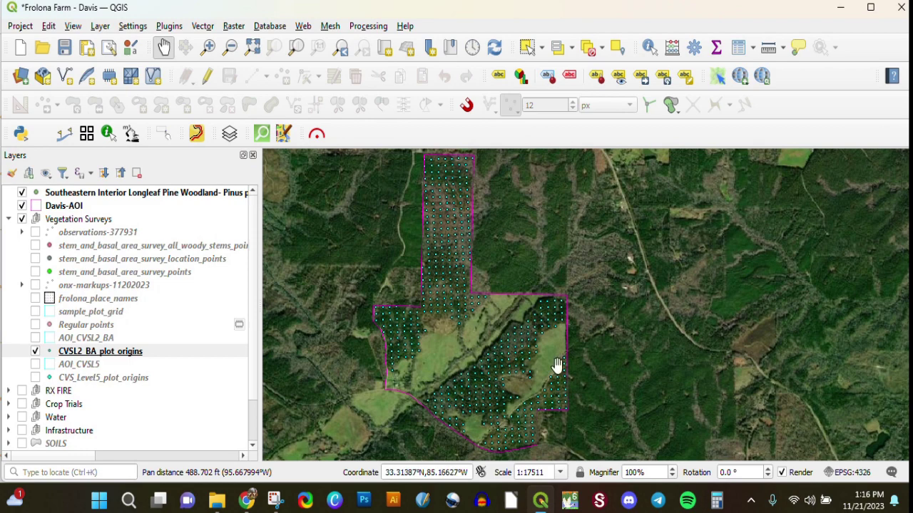
drag(554, 393, 552, 395)
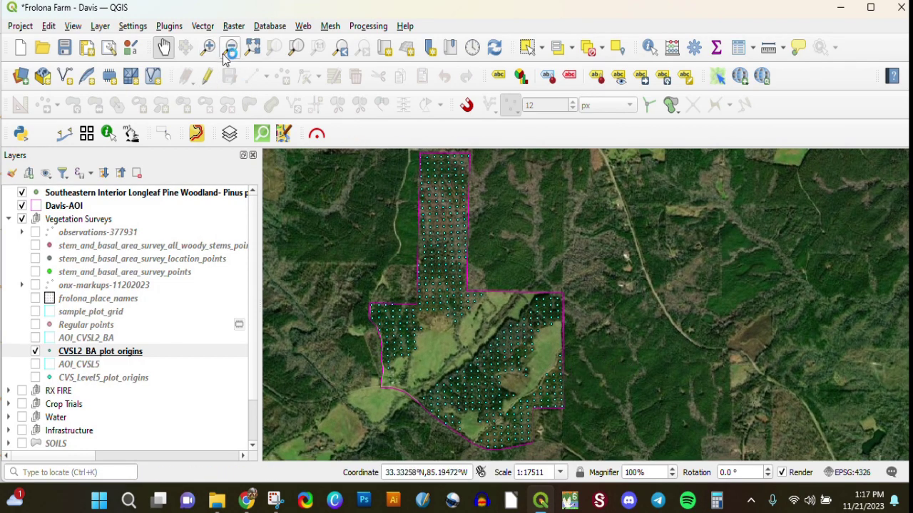
click(207, 47)
drag(548, 352, 584, 398)
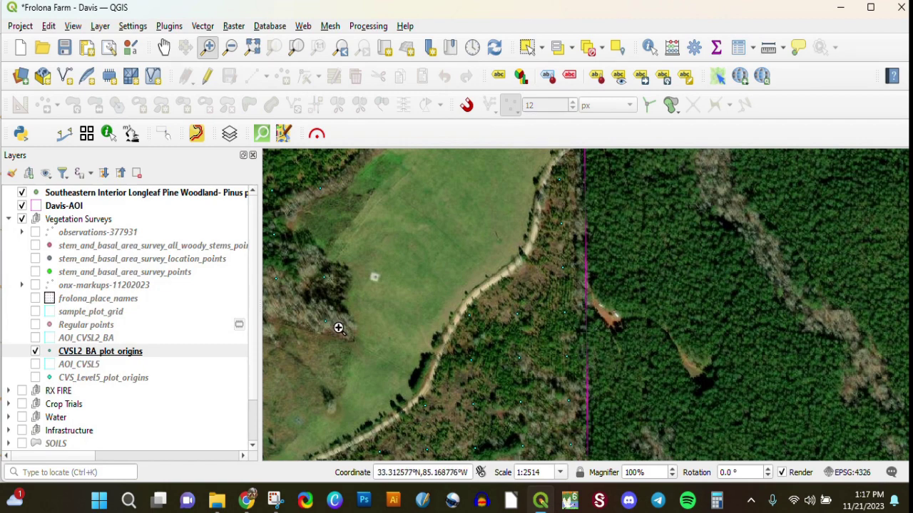
- Zoom back out to the full Davis-AOI extent, briefly opening the Vector menu
right_click(68, 207)
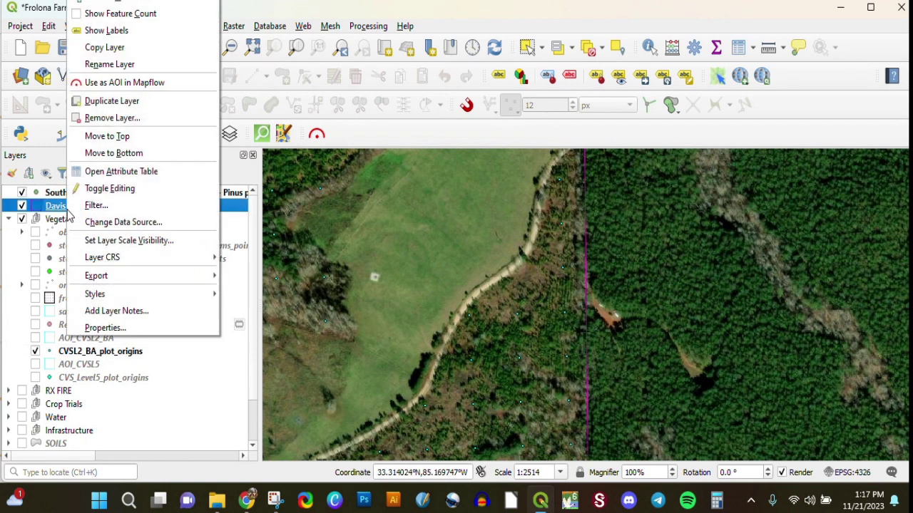
click(107, 2)
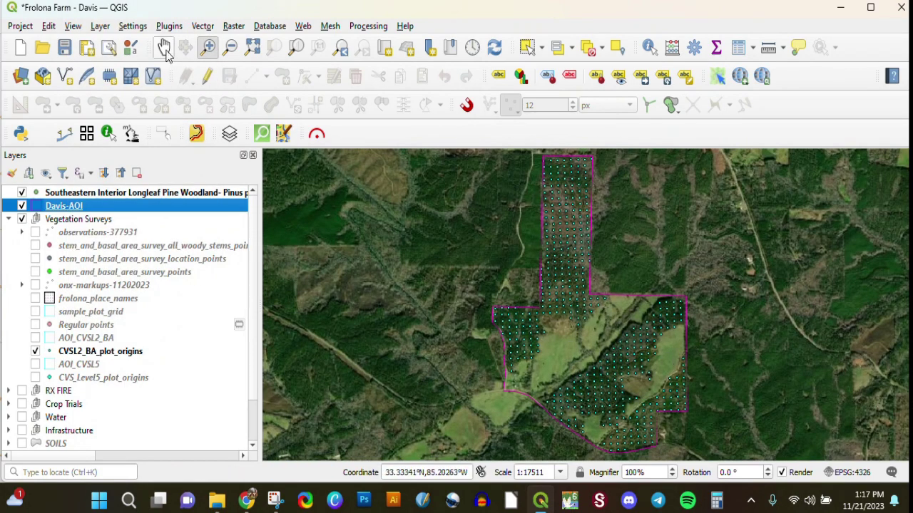
click(203, 26)
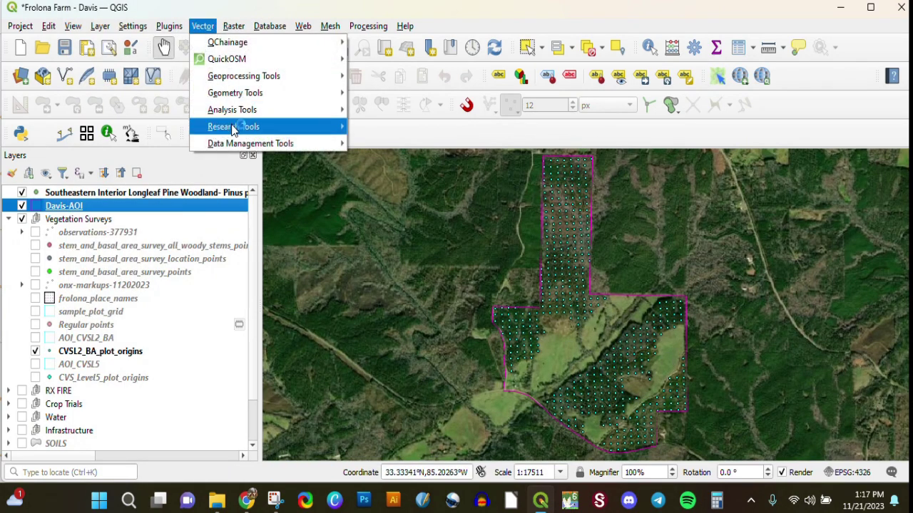
click(205, 27)
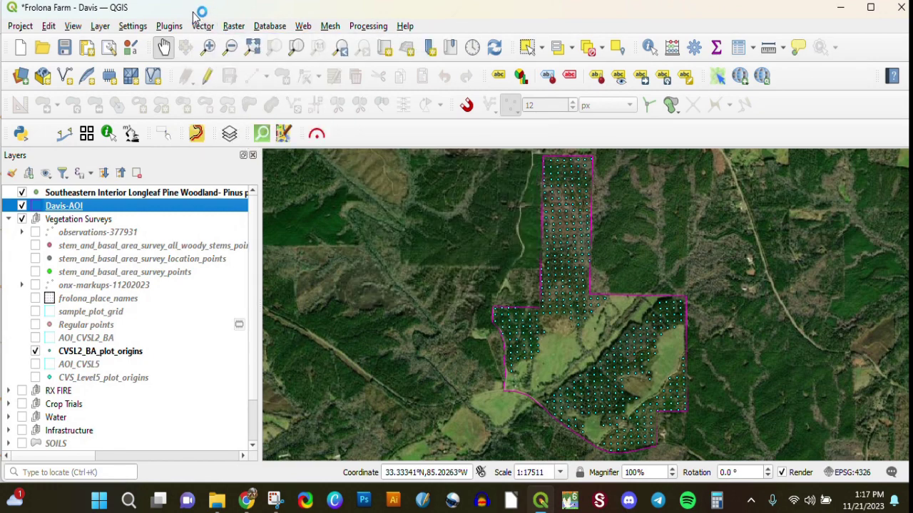
drag(743, 299, 737, 297)
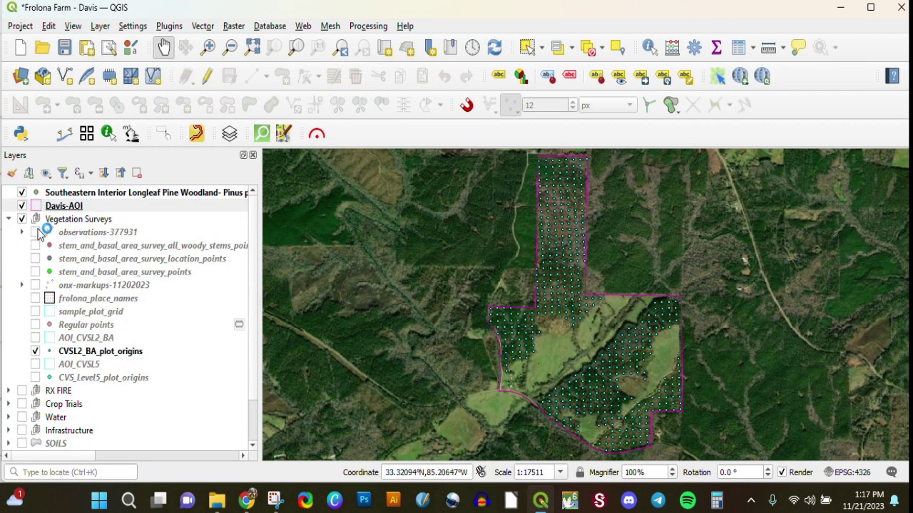
- Collapse Vegetation Surveys, pan over the crop trial beds, and select the Pawpaw Orchard layer
click(9, 220)
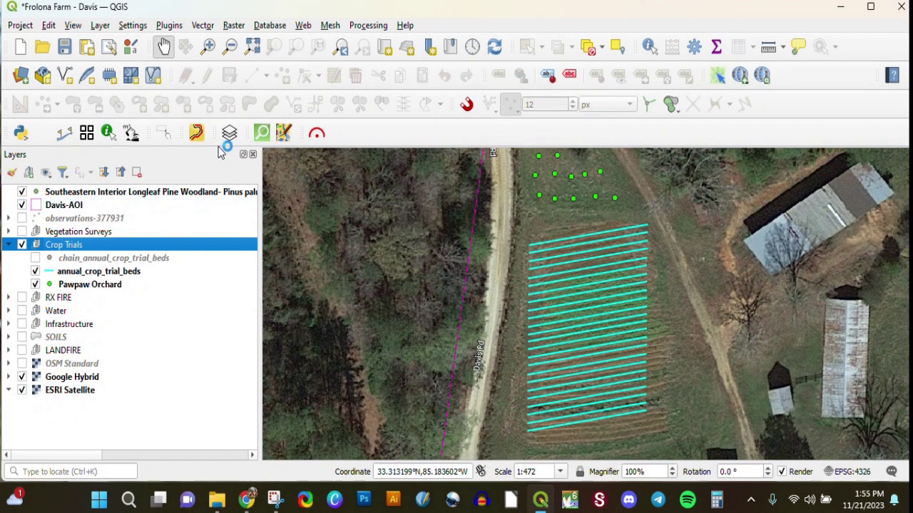
drag(628, 235, 581, 241)
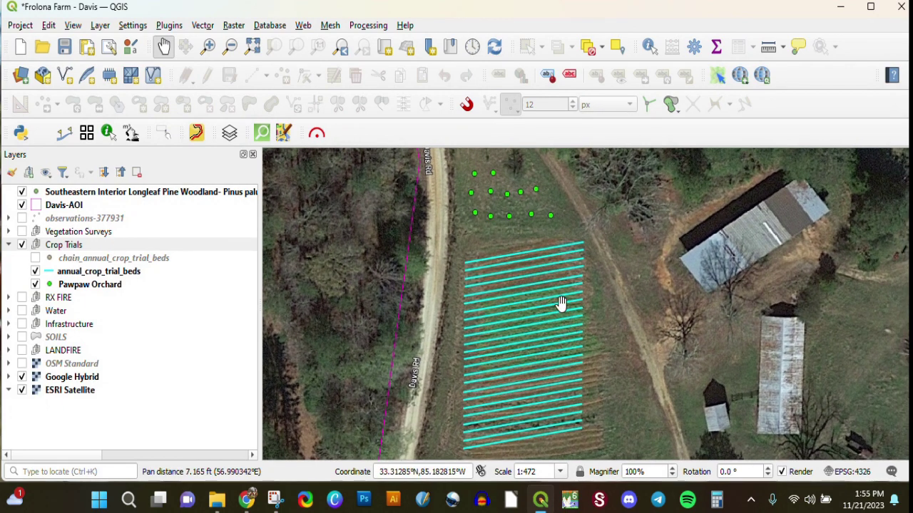
drag(582, 385, 579, 325)
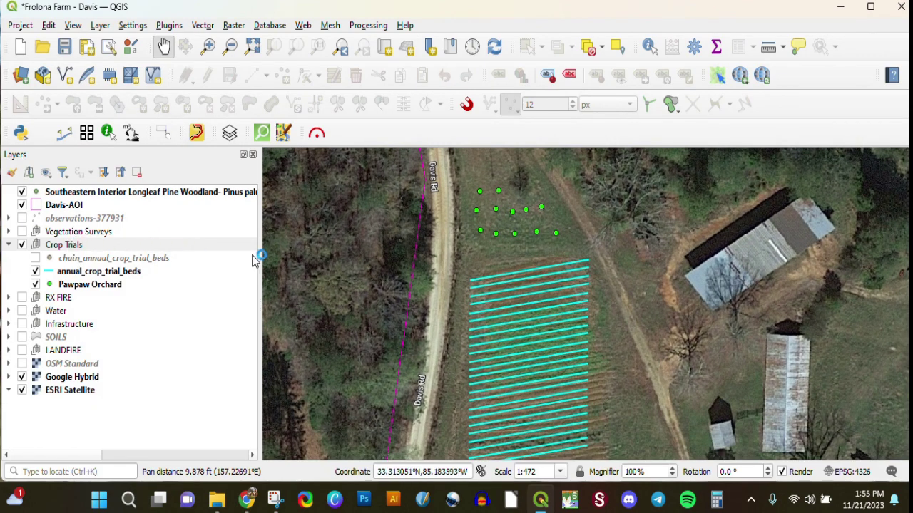
click(87, 285)
drag(530, 221, 550, 235)
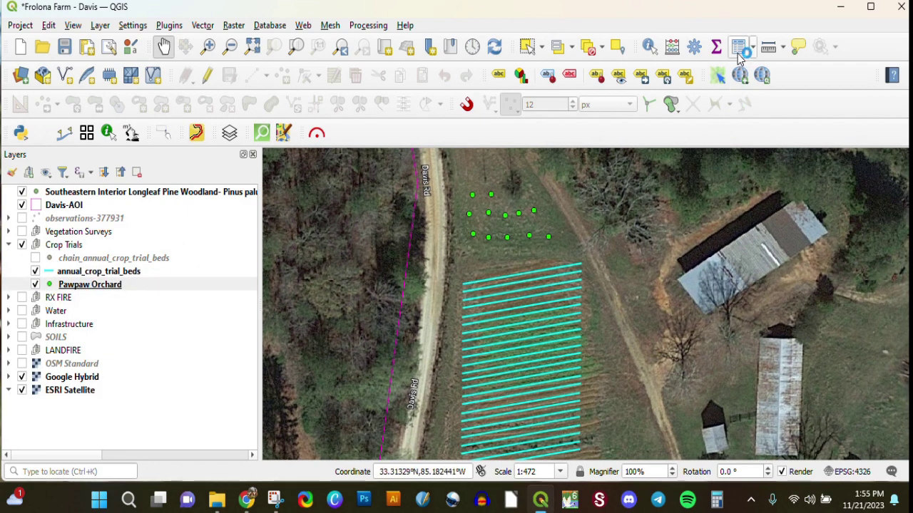
click(126, 287)
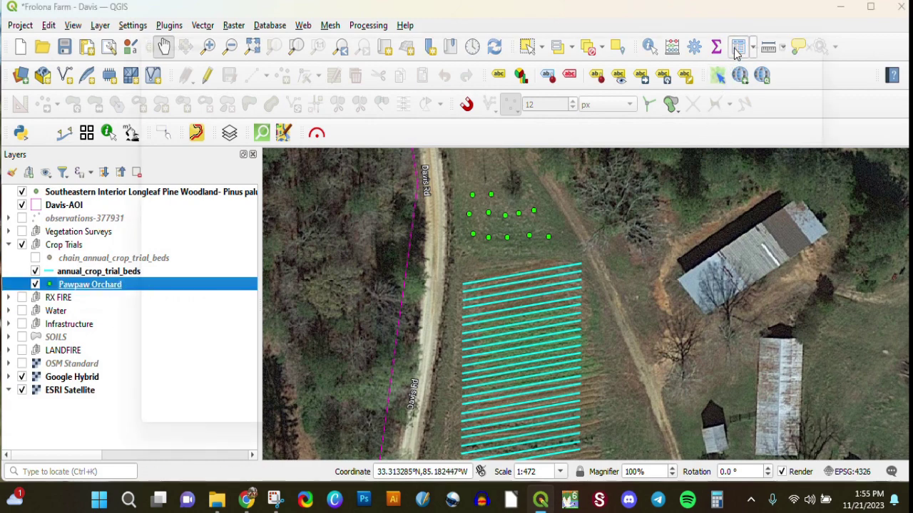
- Open the Pawpaw Orchard attribute table and check tree A01's notes, height, branches, leaves and condition
click(739, 47)
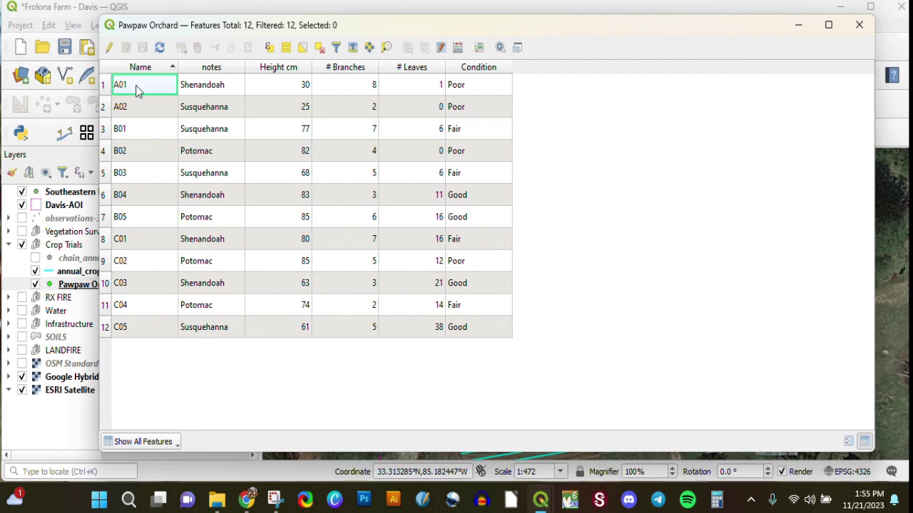
click(221, 91)
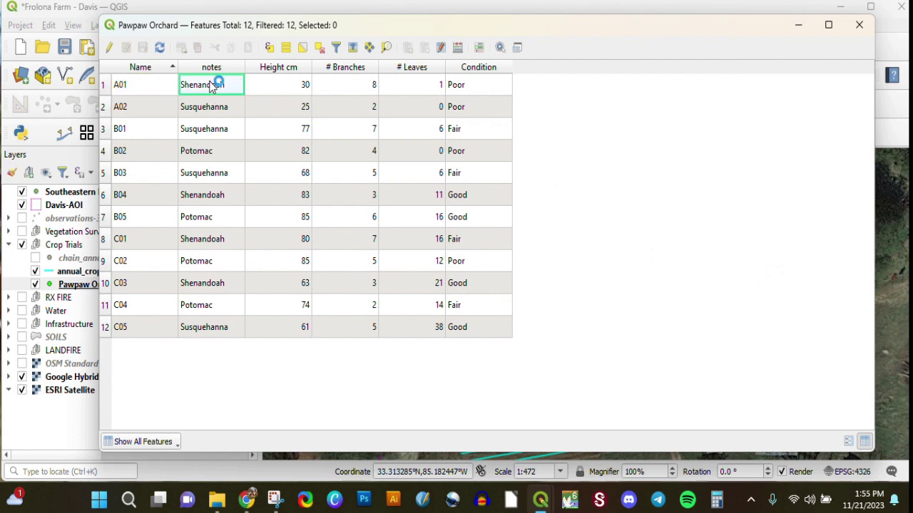
click(298, 89)
click(360, 89)
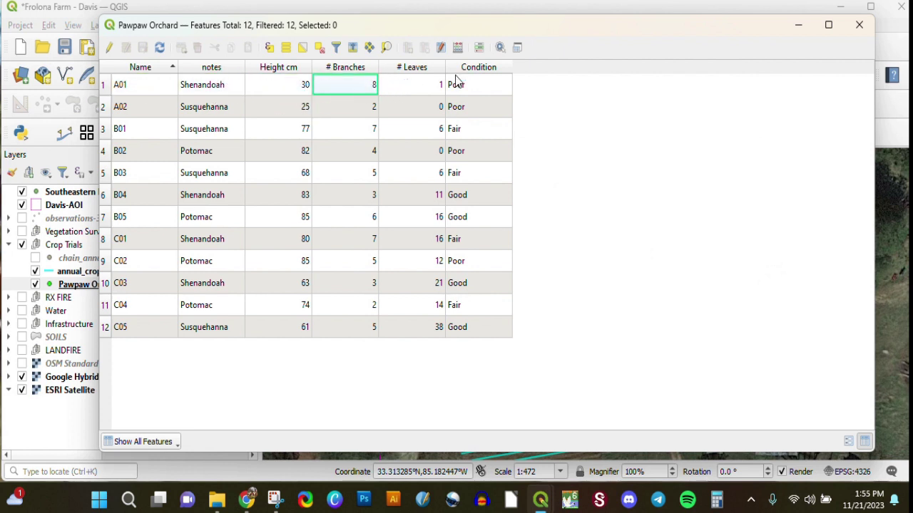
click(431, 87)
click(463, 88)
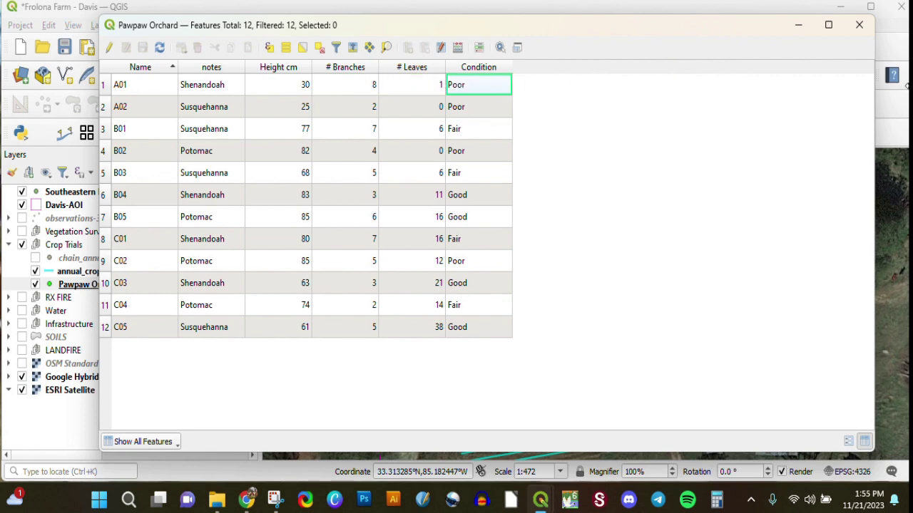
click(859, 25)
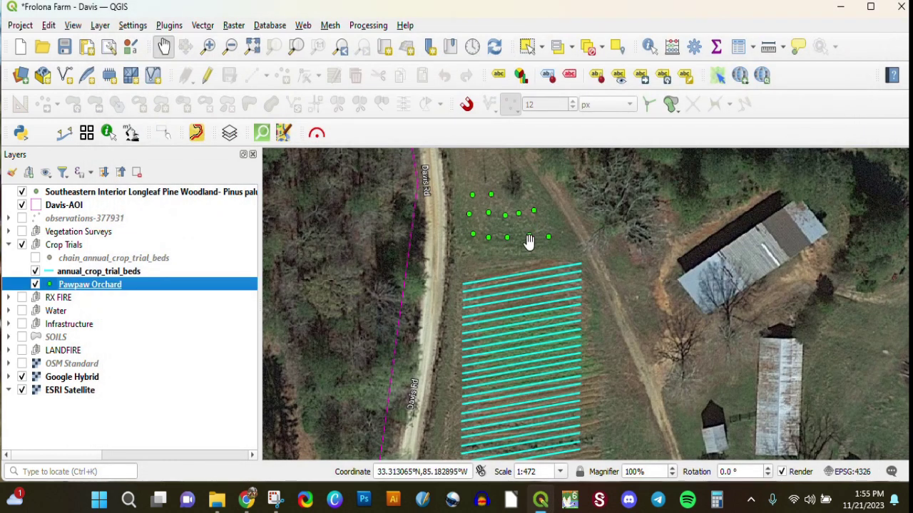
drag(491, 207, 481, 271)
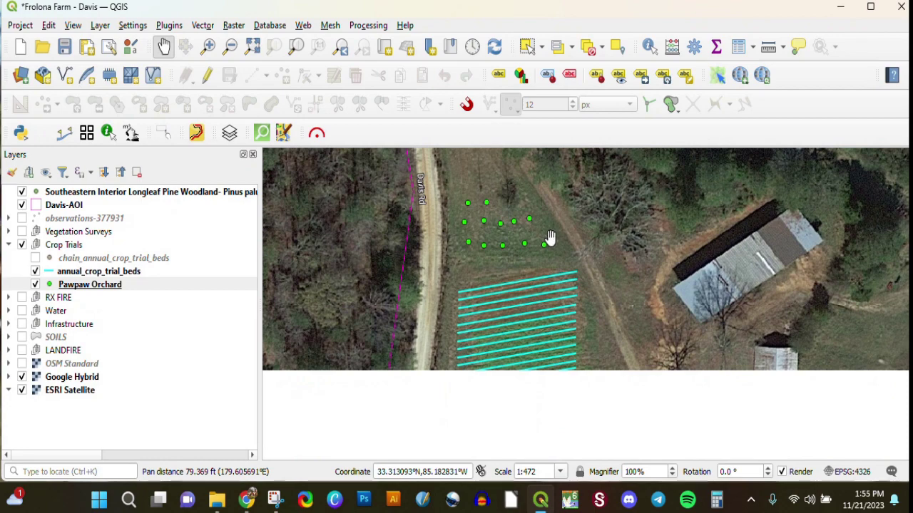
drag(542, 275, 541, 256)
drag(514, 186, 534, 330)
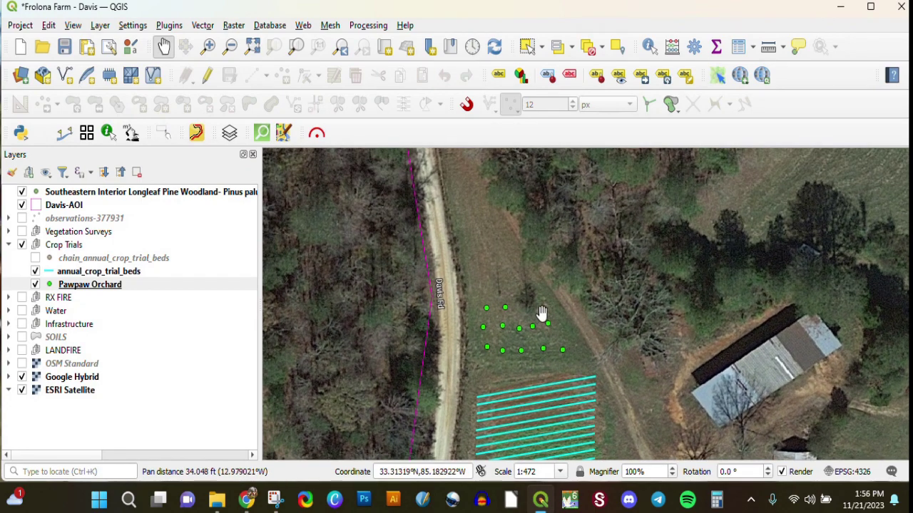
drag(576, 373, 548, 259)
drag(574, 337, 460, 265)
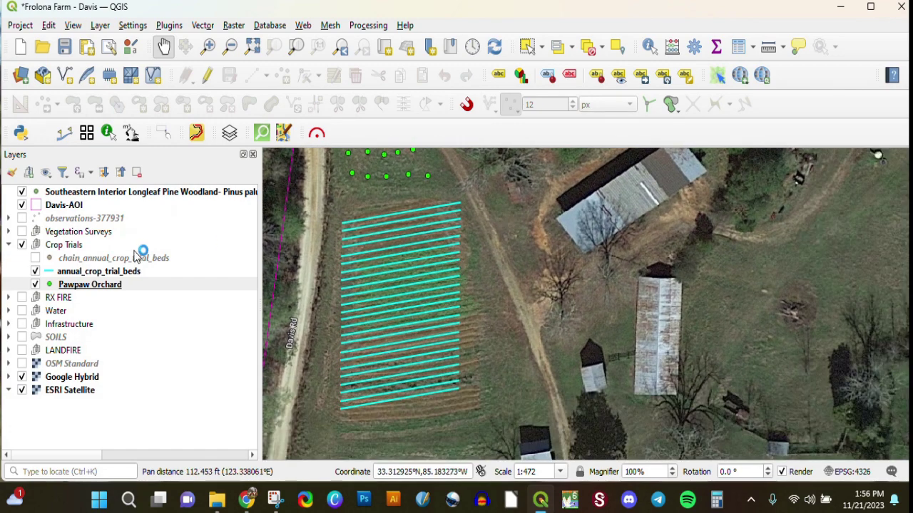
click(112, 274)
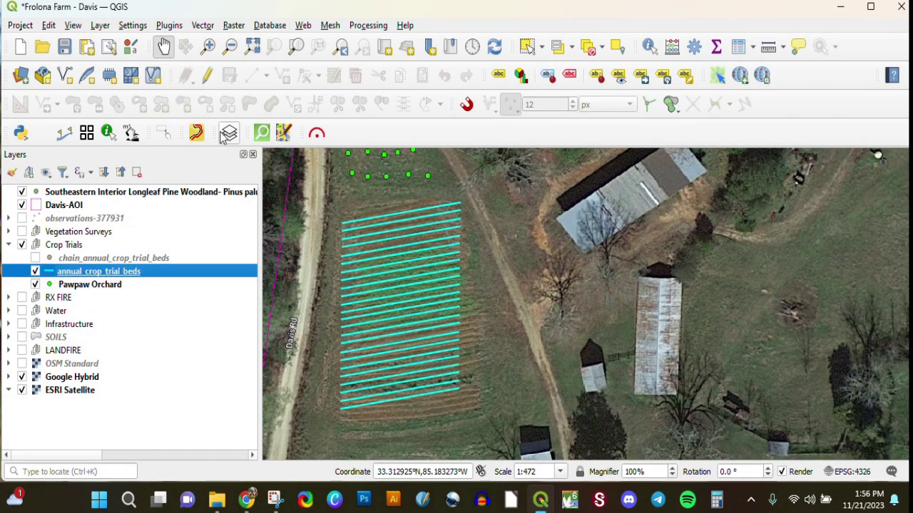
click(207, 47)
drag(465, 199, 431, 235)
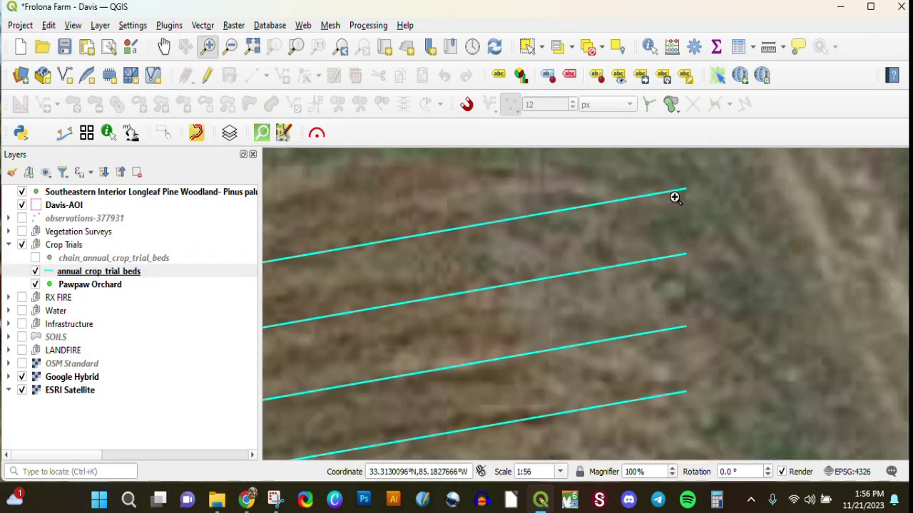
drag(687, 181, 505, 364)
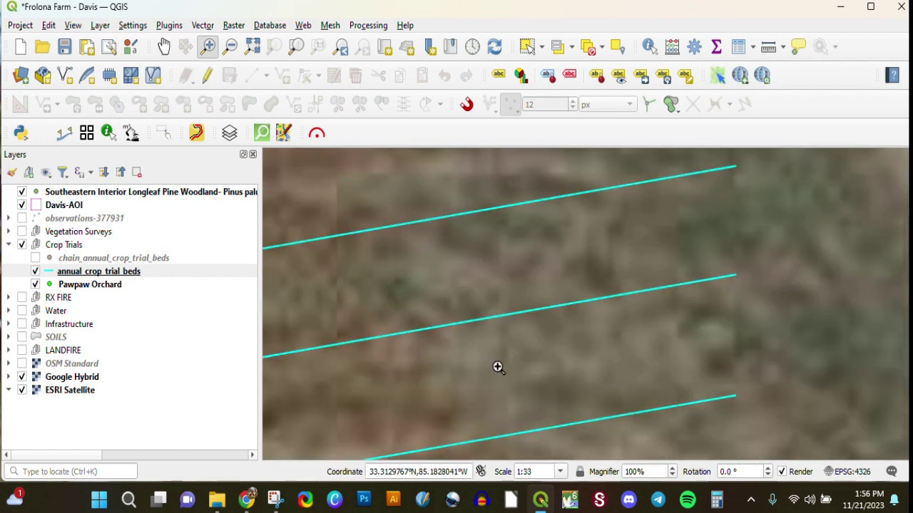
click(71, 258)
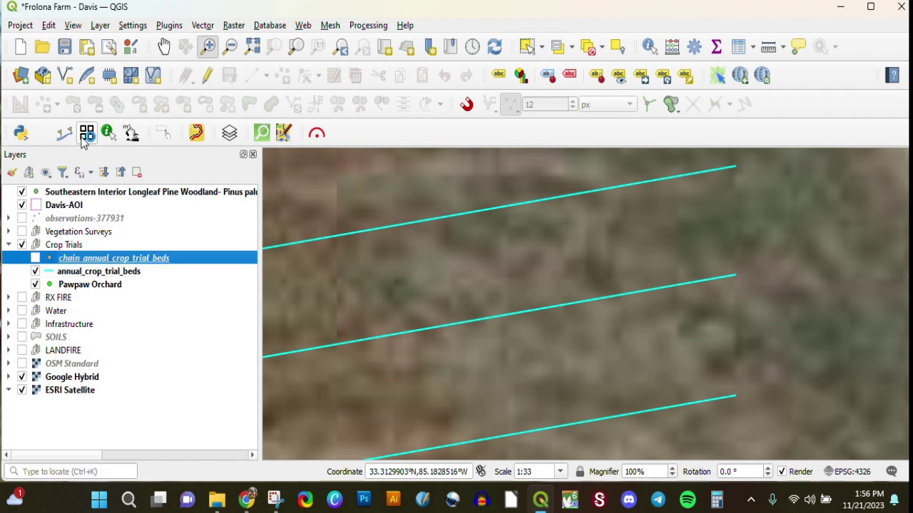
click(35, 259)
drag(753, 163, 638, 216)
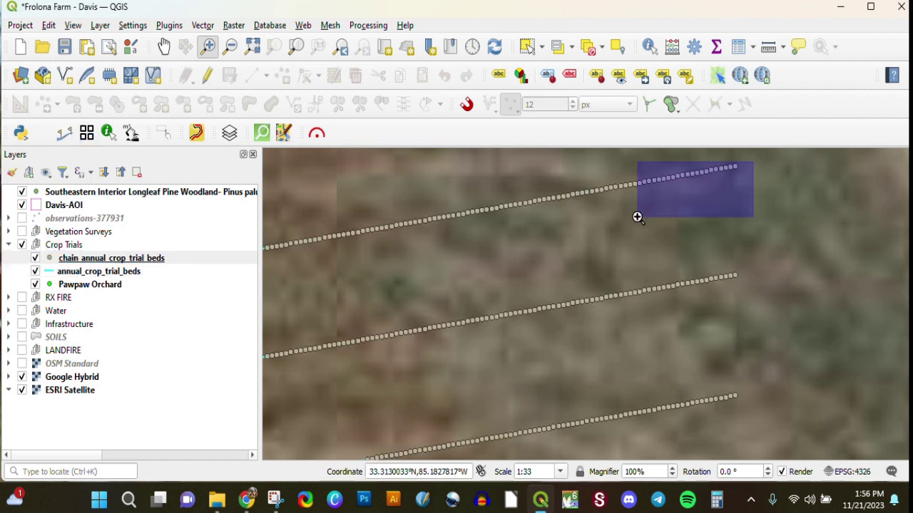
click(148, 260)
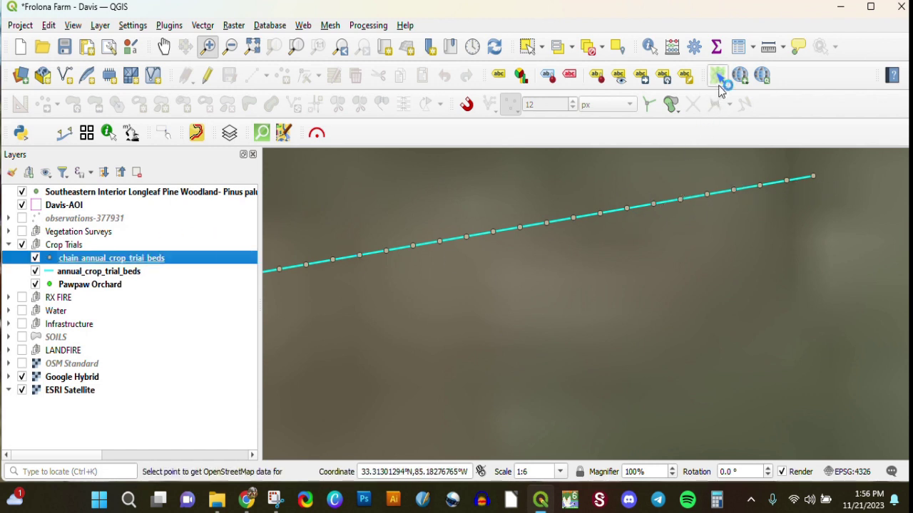
click(742, 47)
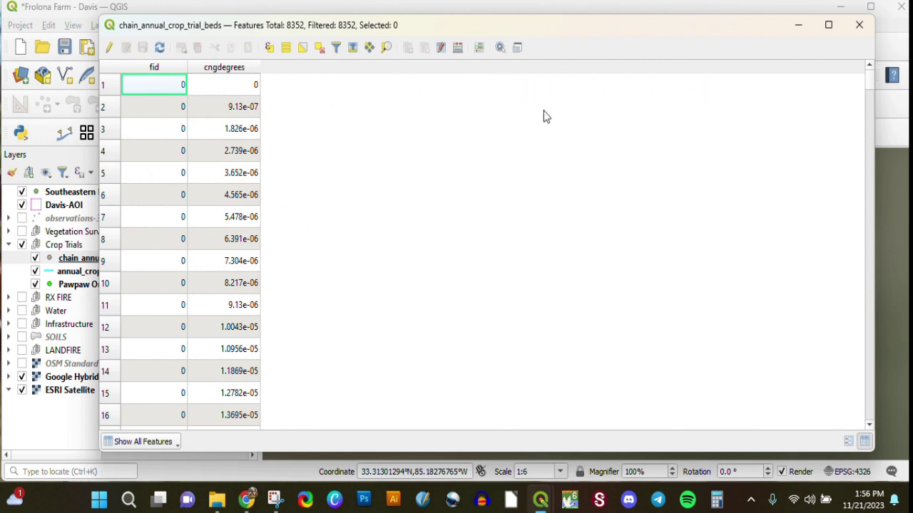
click(859, 25)
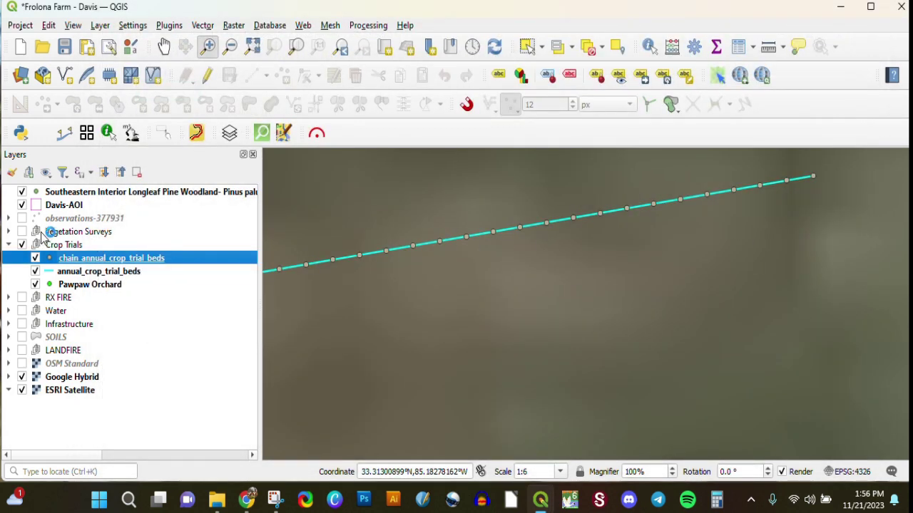
- Zoom to Davis-AOI, then turn on and expand the Vegetation Surveys group
right_click(55, 204)
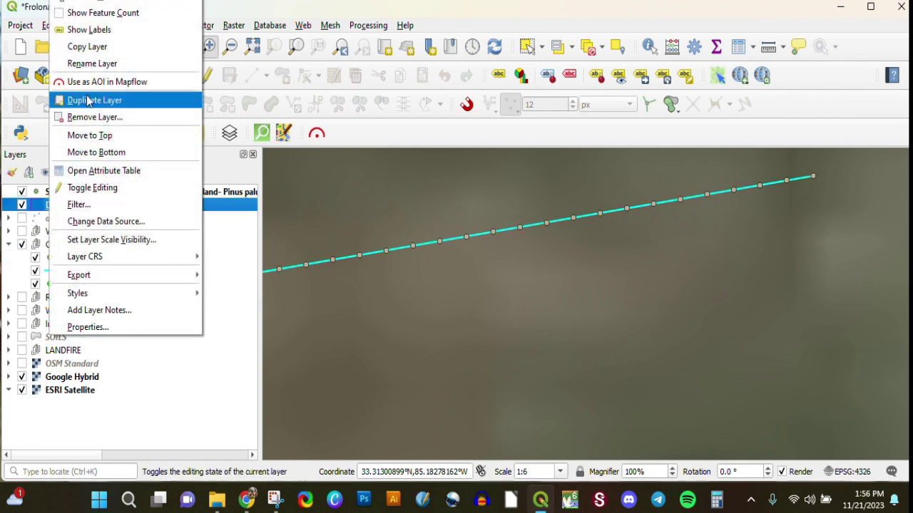
click(93, 1)
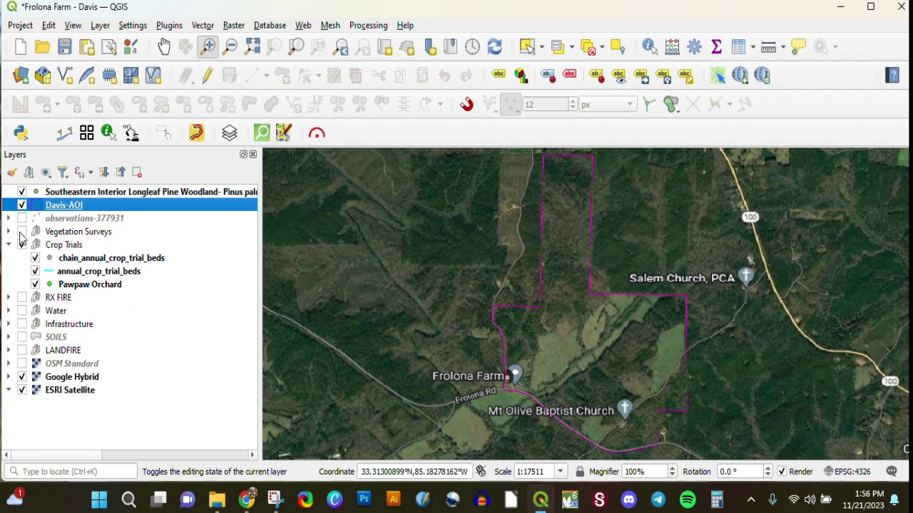
click(22, 245)
click(21, 232)
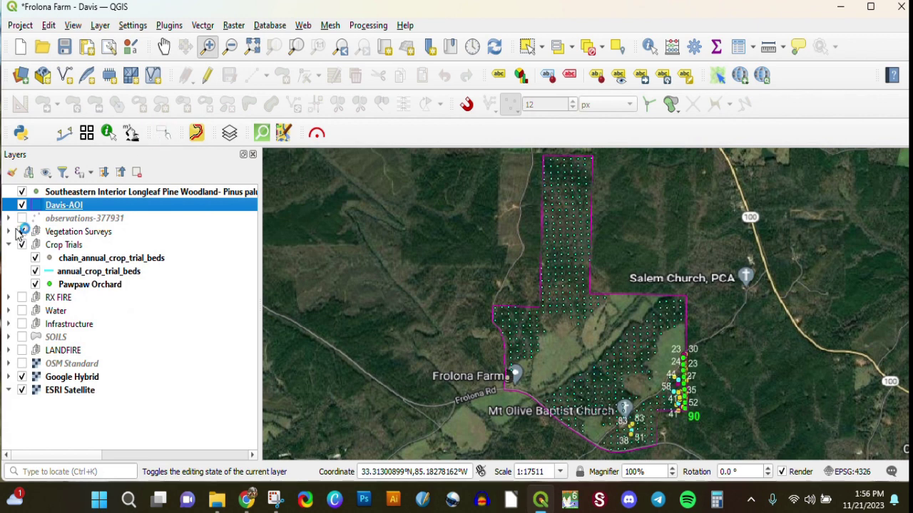
click(13, 232)
click(35, 284)
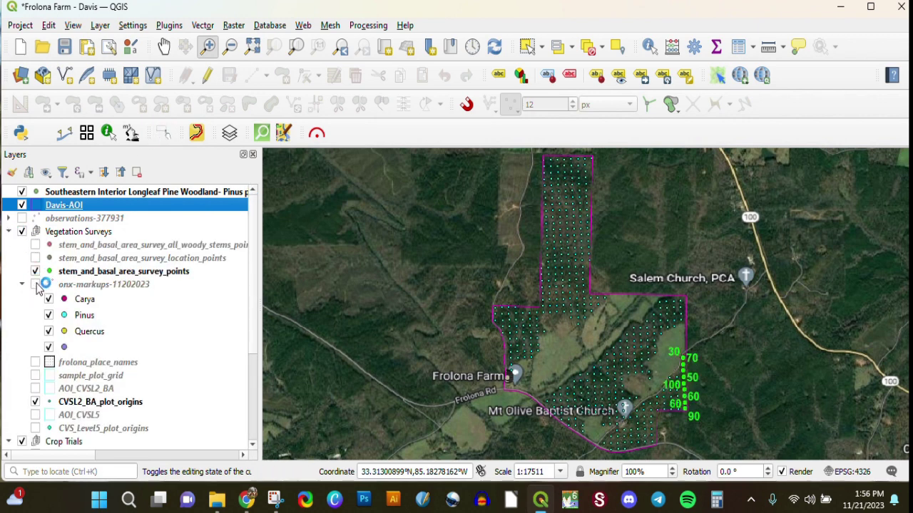
click(51, 403)
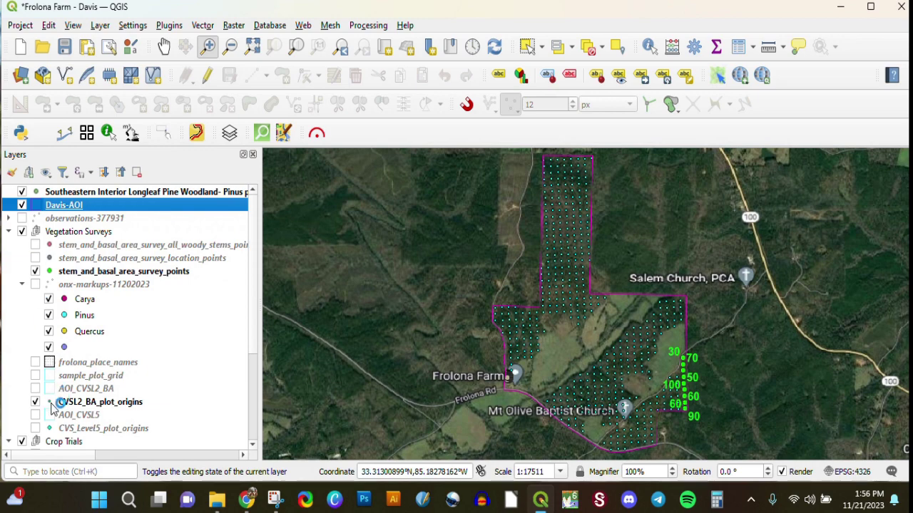
- Zoom in and pan south along the numbered survey points to plots 40 and 60
click(208, 46)
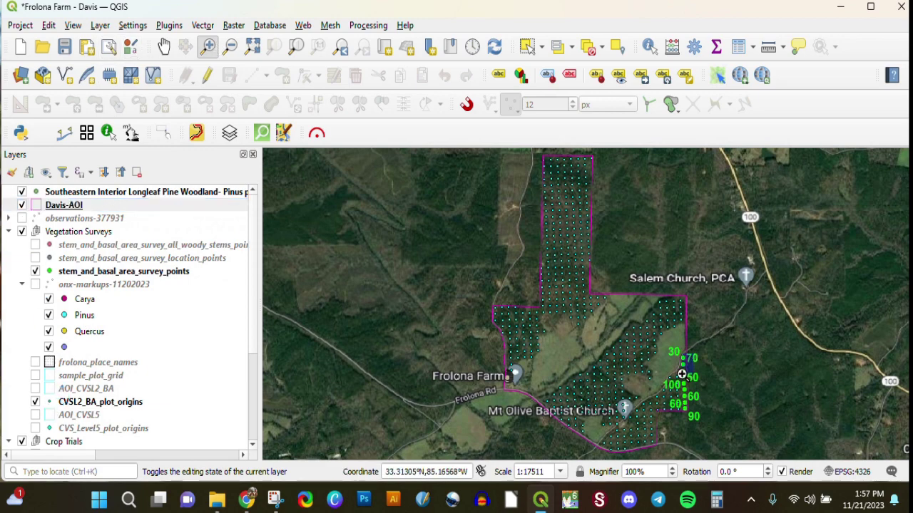
scroll(676, 383, up, 3)
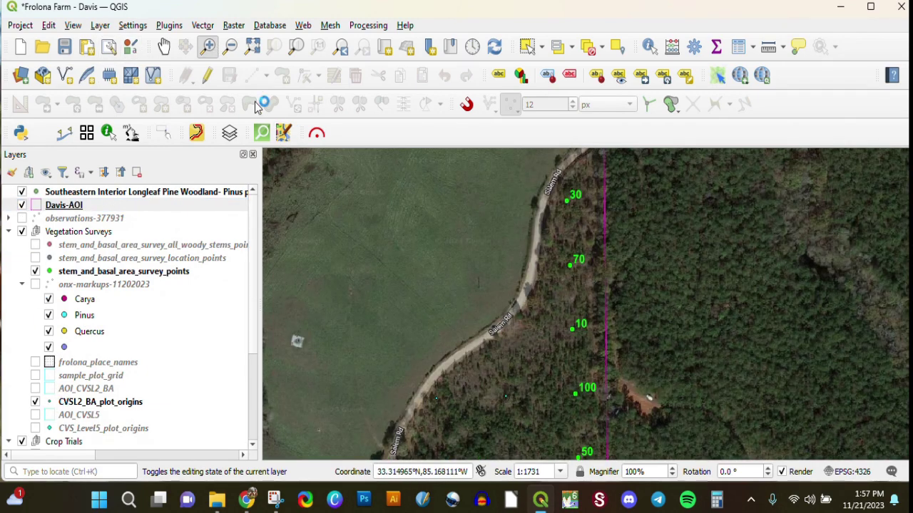
click(165, 47)
drag(638, 390, 599, 375)
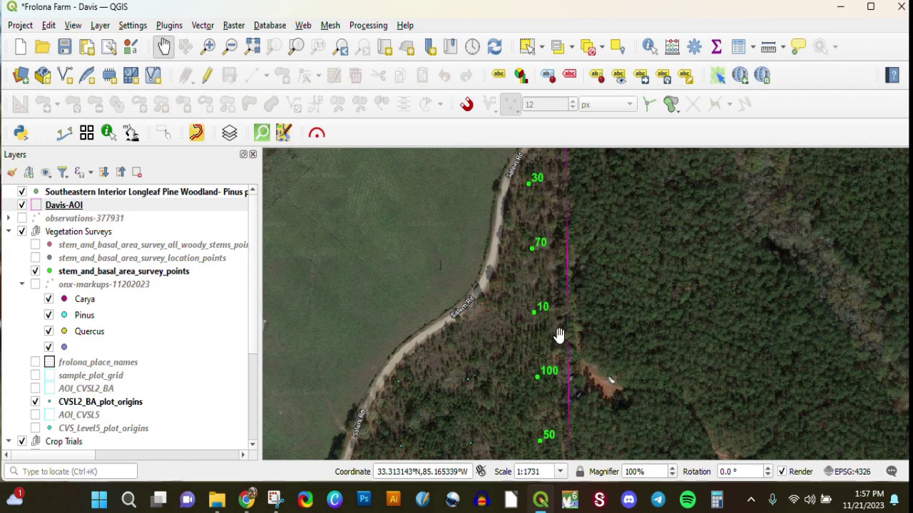
drag(559, 336, 564, 314)
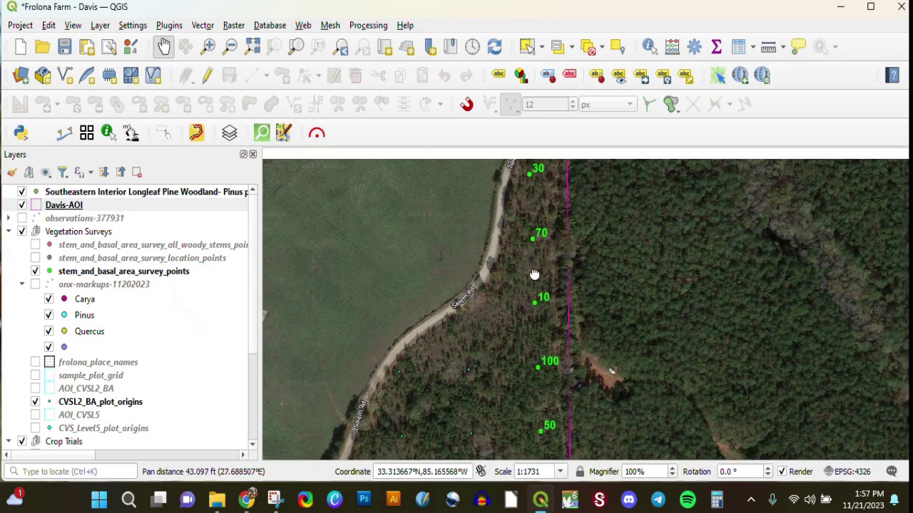
drag(534, 275, 540, 286)
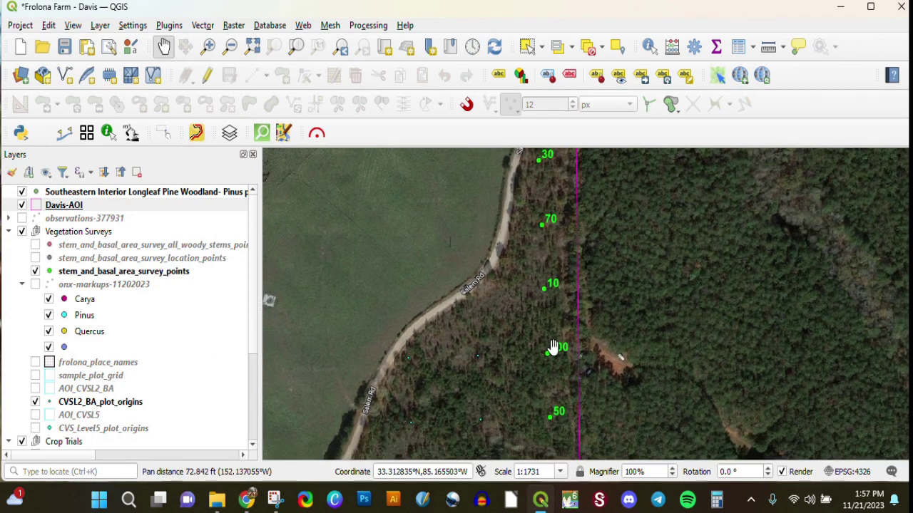
drag(549, 358, 556, 299)
drag(554, 359, 554, 302)
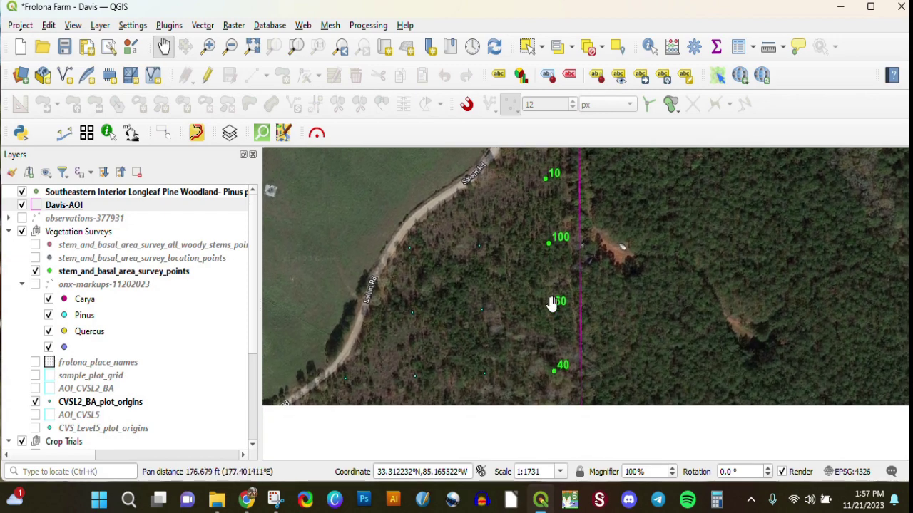
drag(553, 367, 587, 393)
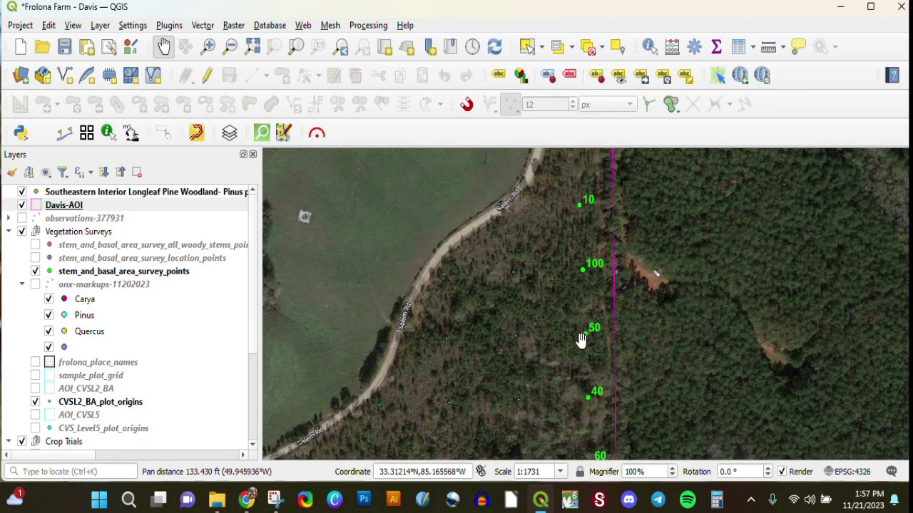
- Show onx-markups-11202023 as the current layer and zoom in on its labelled tree cluster
click(35, 284)
click(98, 285)
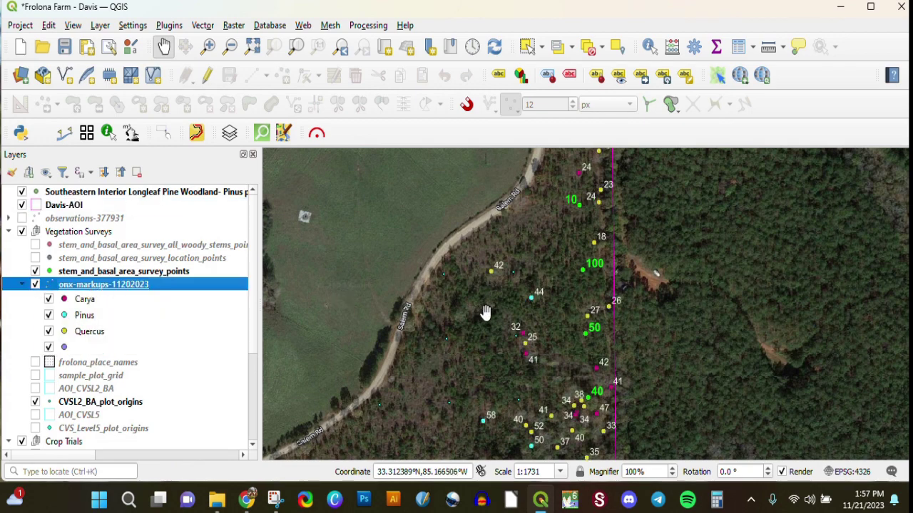
drag(563, 379, 540, 278)
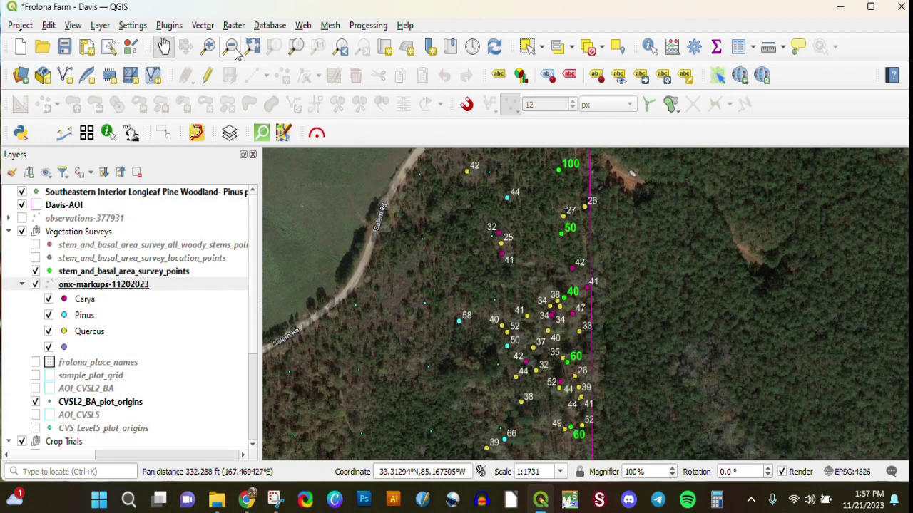
click(208, 47)
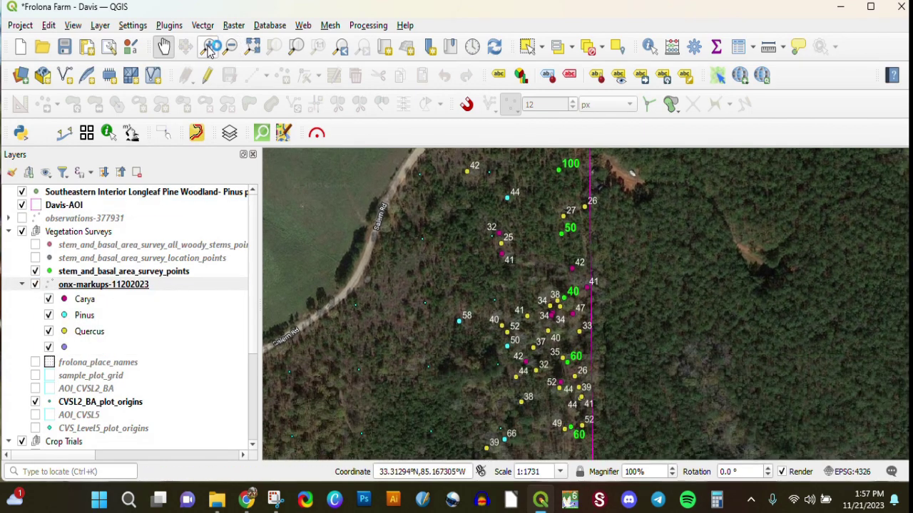
click(544, 302)
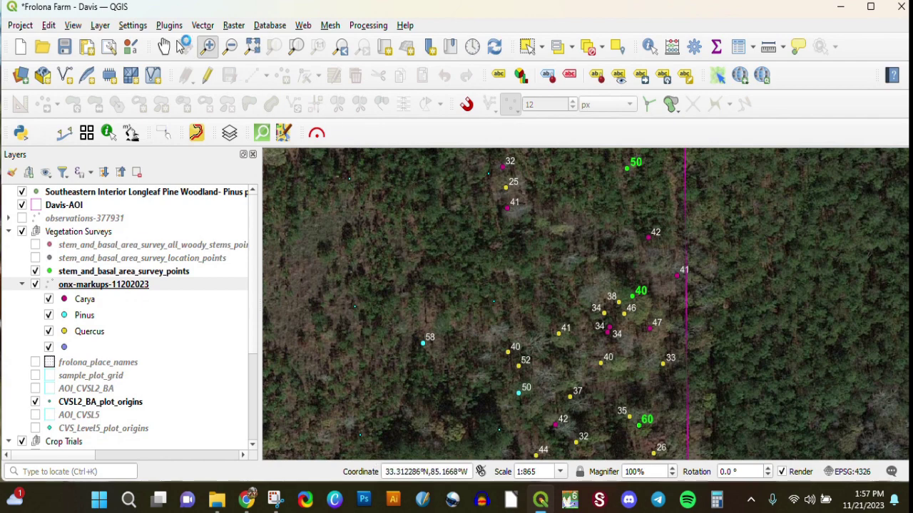
click(163, 46)
drag(618, 330, 513, 267)
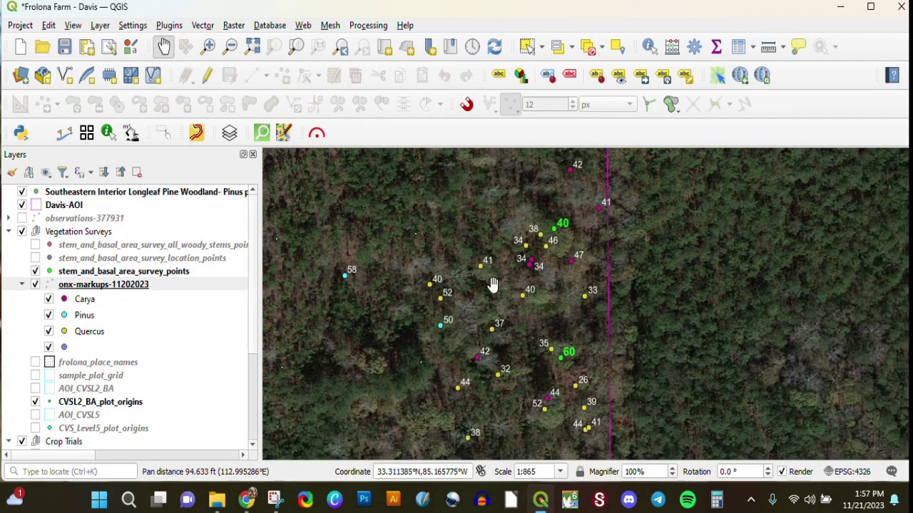
- Check the first tree's DBH in the onx-markups-11202023 attribute table, then close it
click(106, 285)
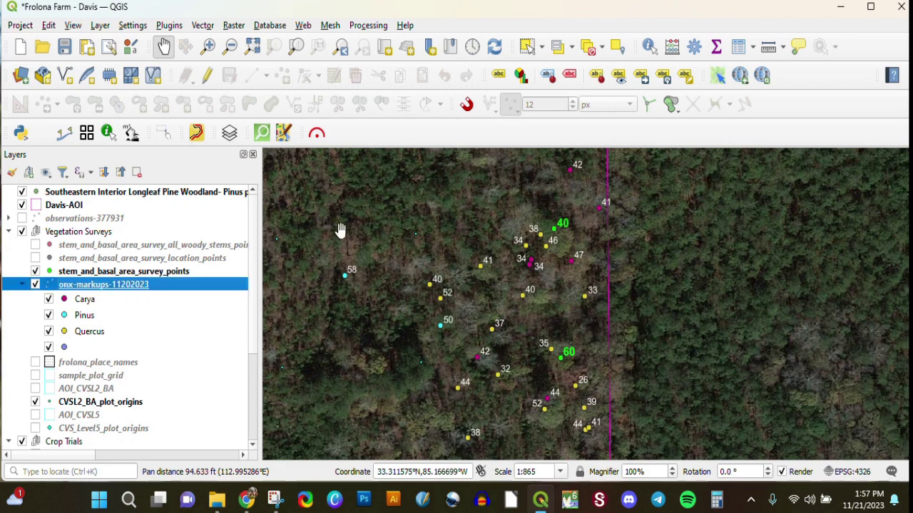
click(739, 48)
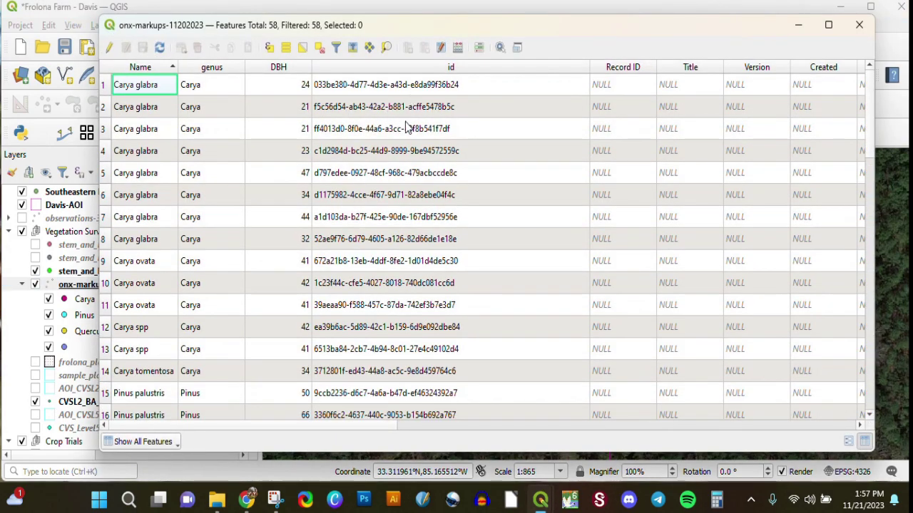
mouse_move(868, 114)
mouse_down()
mouse_move(869, 185)
mouse_move(868, 111)
mouse_up()
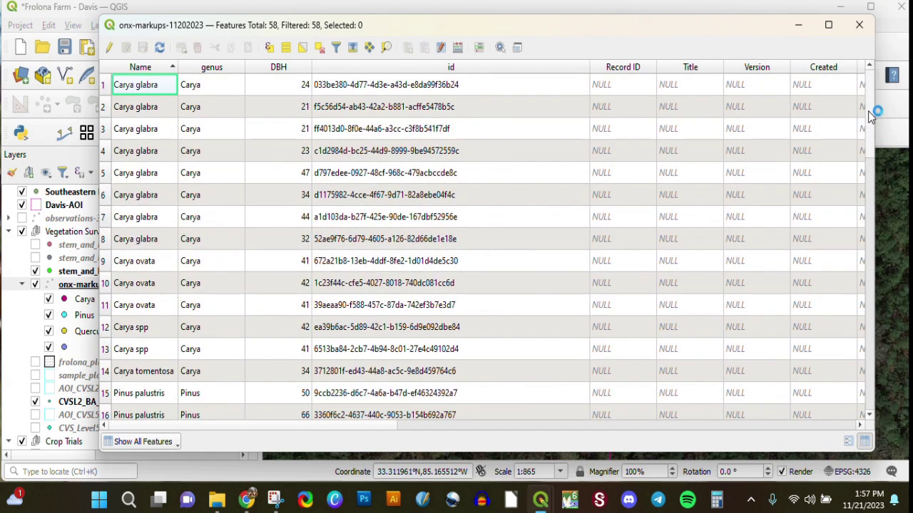
click(298, 86)
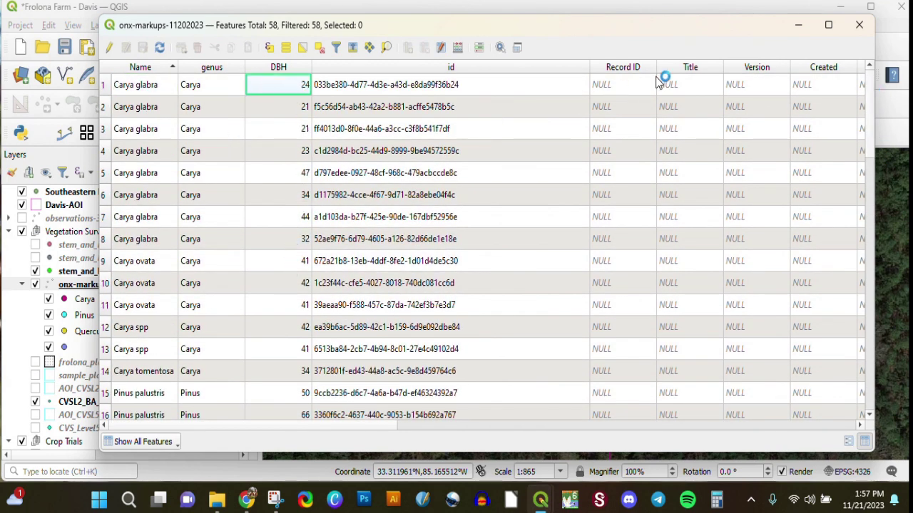
click(859, 25)
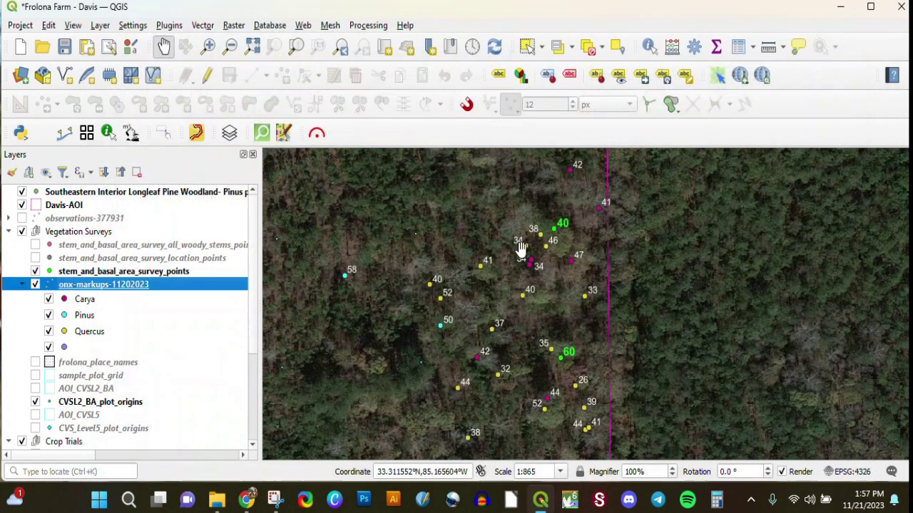
- Pan north through the tree points, zoom out around the 40 plot label, and recentre the survey plots
drag(514, 347, 542, 333)
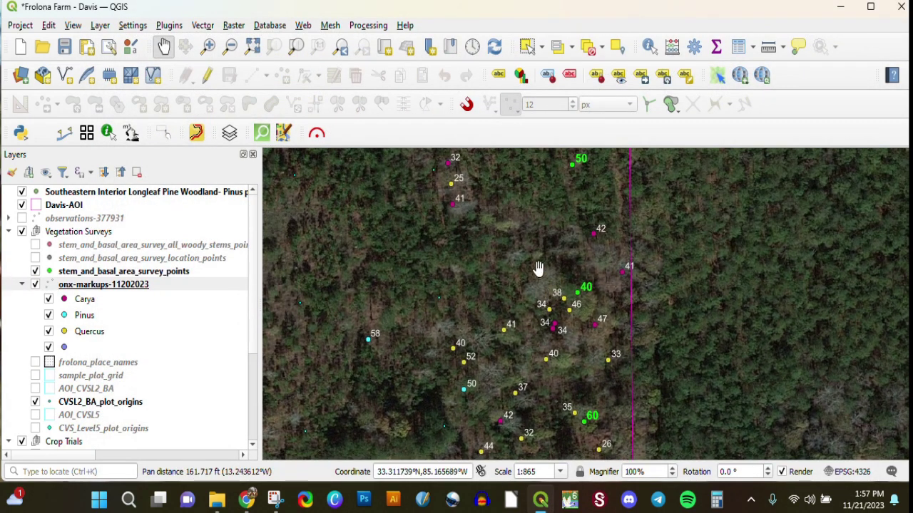
drag(538, 261, 546, 330)
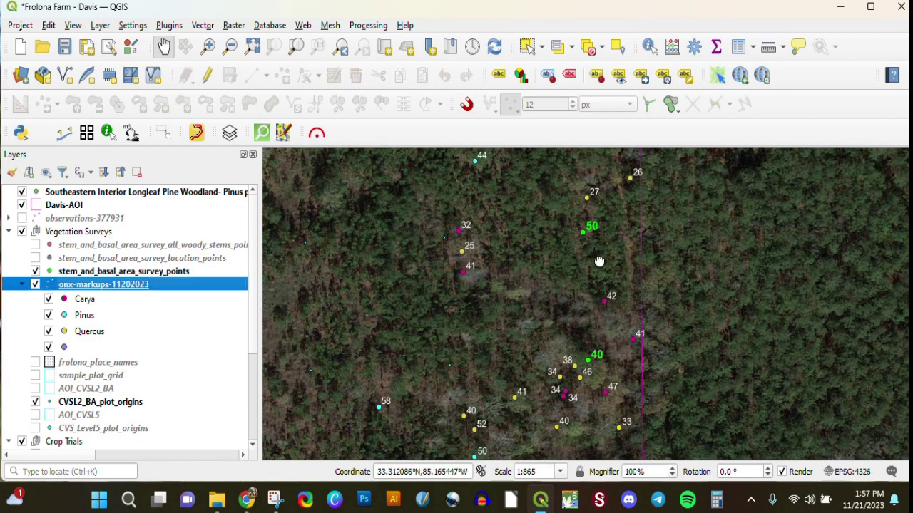
drag(597, 261, 595, 320)
drag(552, 367, 542, 306)
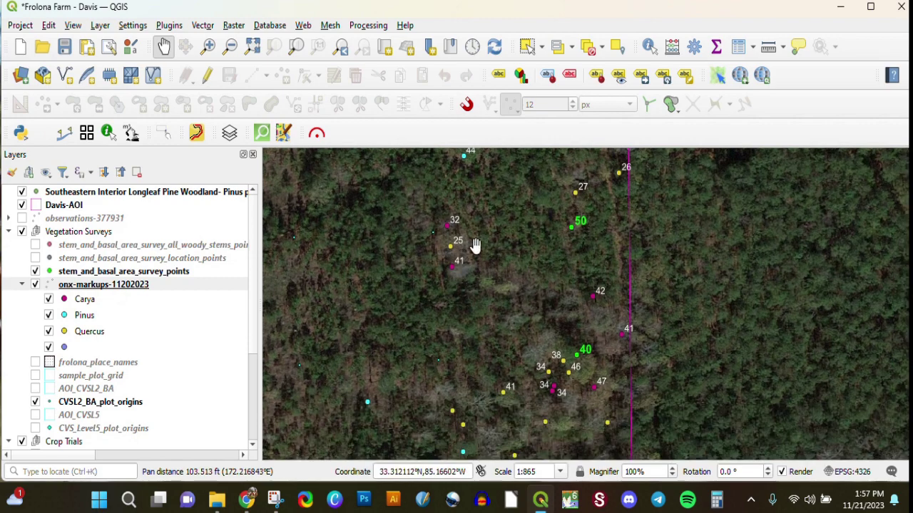
click(146, 287)
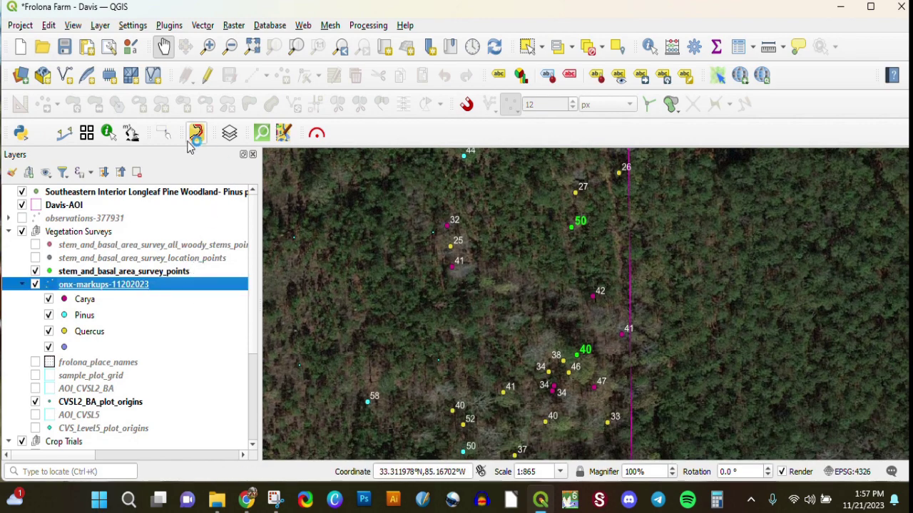
click(230, 47)
click(575, 338)
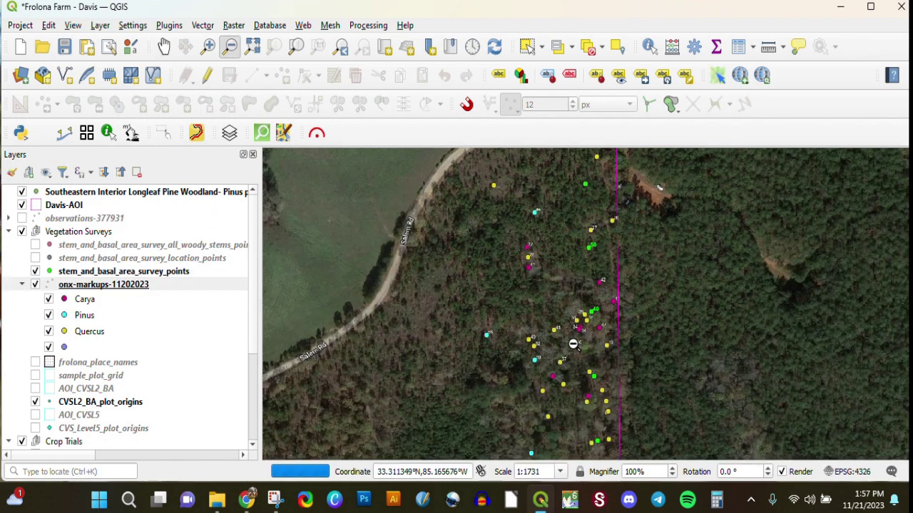
click(163, 47)
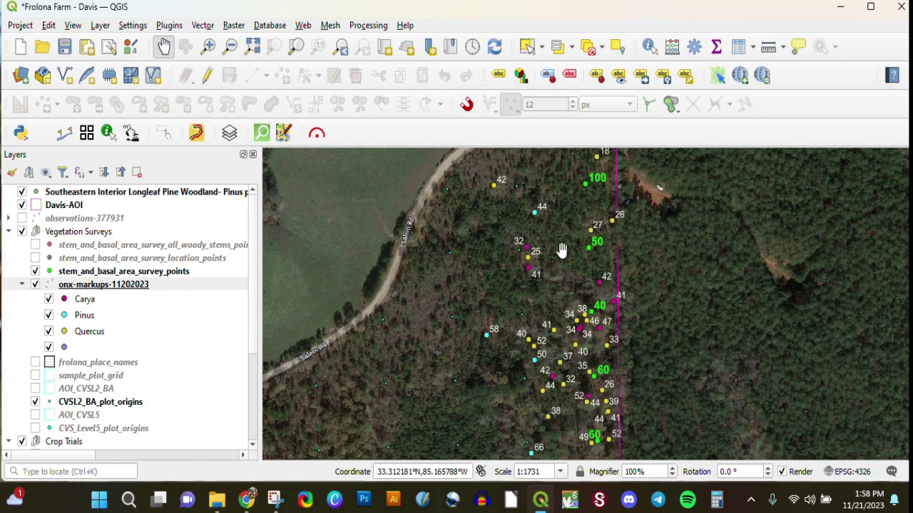
drag(580, 282, 550, 237)
drag(586, 293, 528, 369)
drag(510, 291, 555, 203)
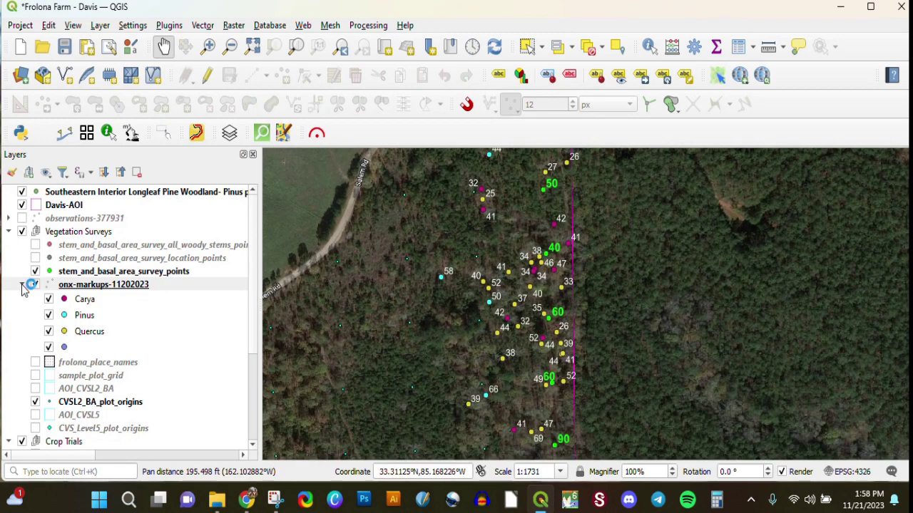
- Collapse the onx-markups-11202023 group and pan to the northern survey points
click(23, 285)
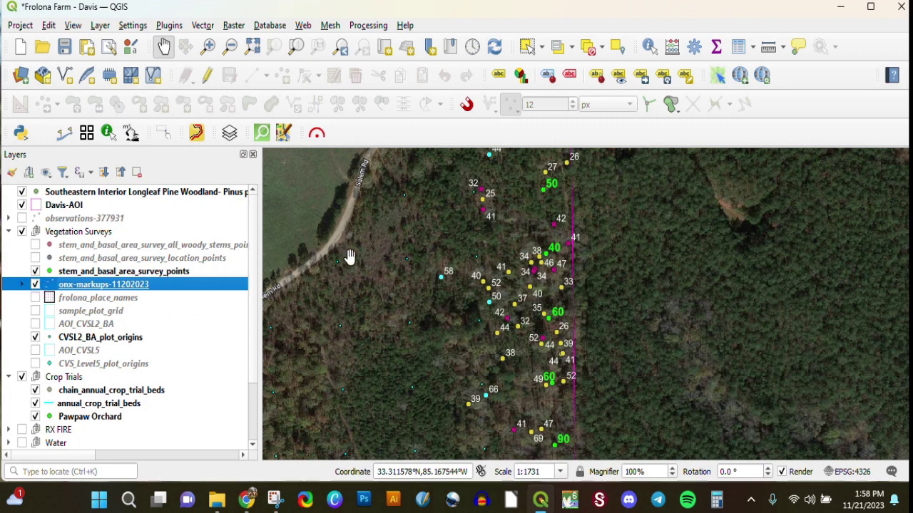
drag(482, 247, 492, 308)
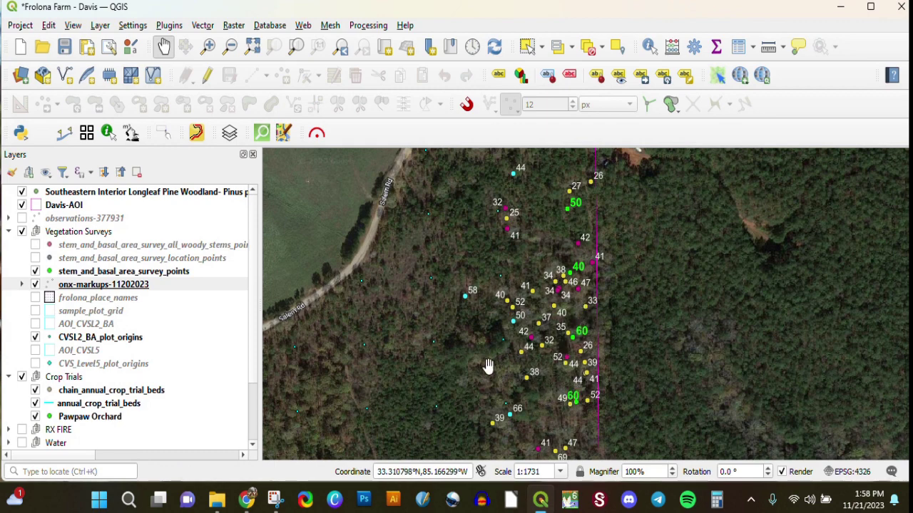
drag(457, 275, 475, 307)
- Hide CVSL2_BA_plot_origins, zoom to Davis-AOI, and show the observations-377931 points
click(35, 337)
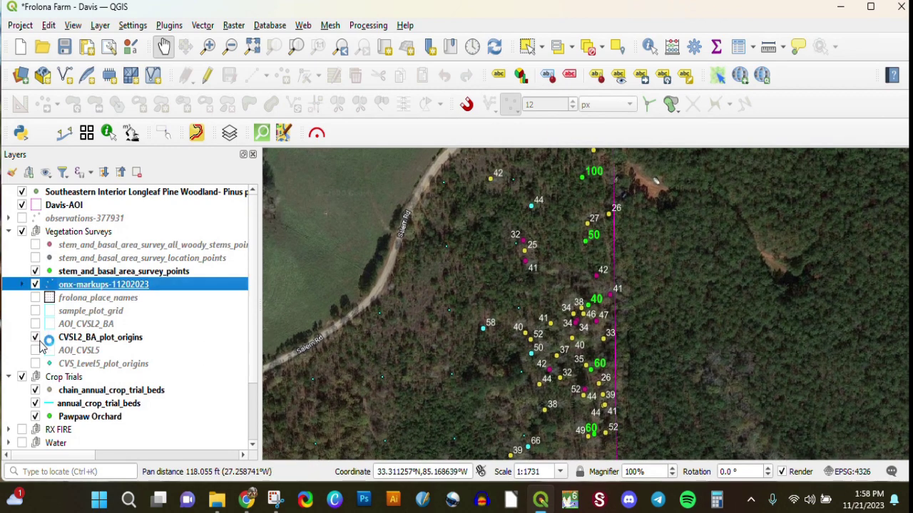
right_click(57, 205)
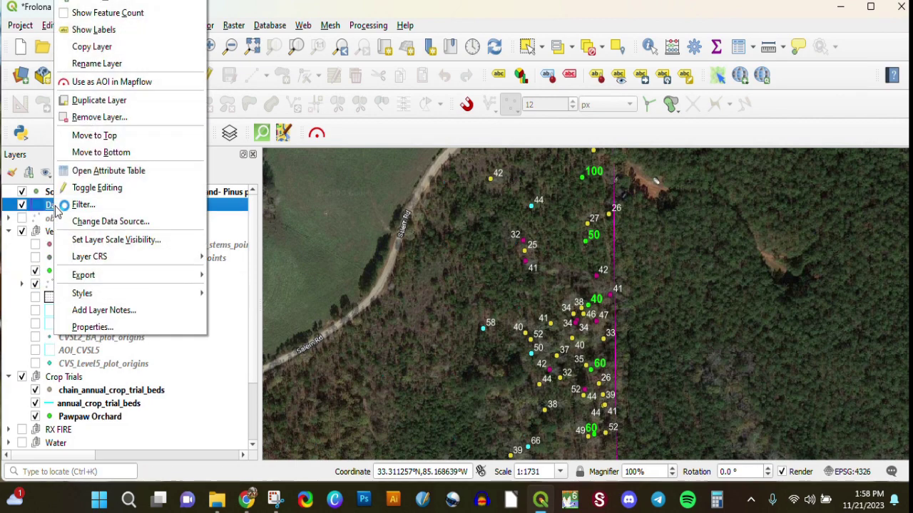
click(85, 5)
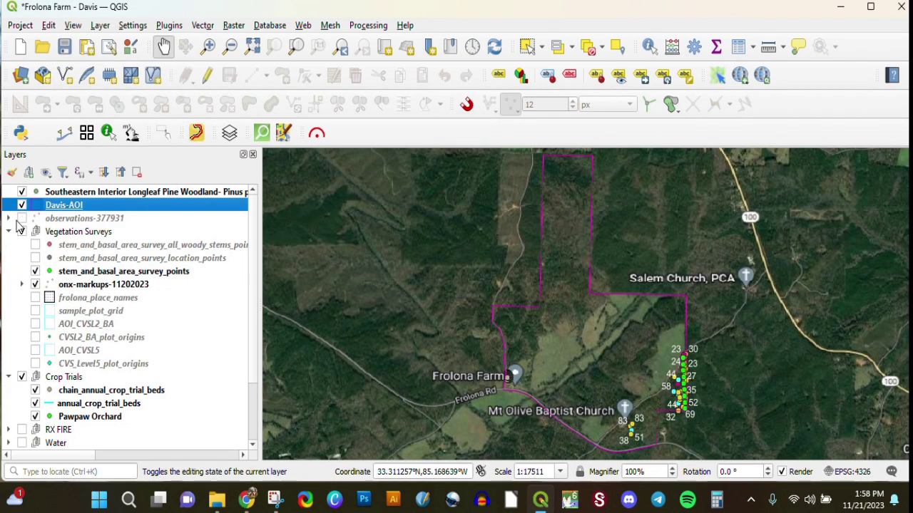
click(22, 218)
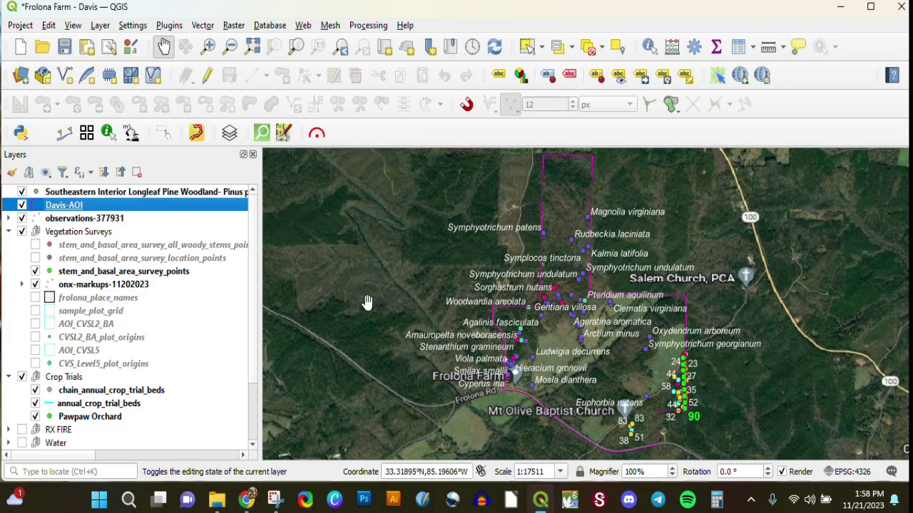
- Zoom in on the plant observation cluster near Schizachyrium scoparium and pan across the species labels
click(208, 46)
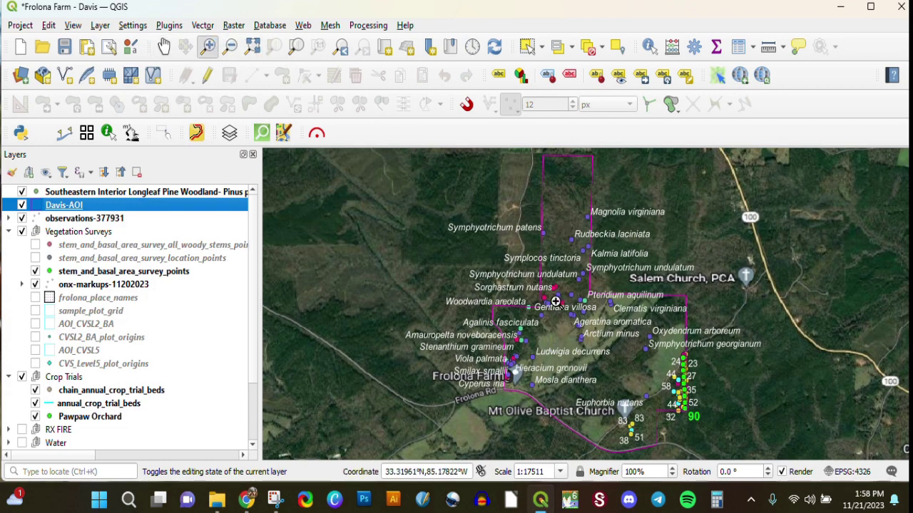
drag(537, 278, 568, 323)
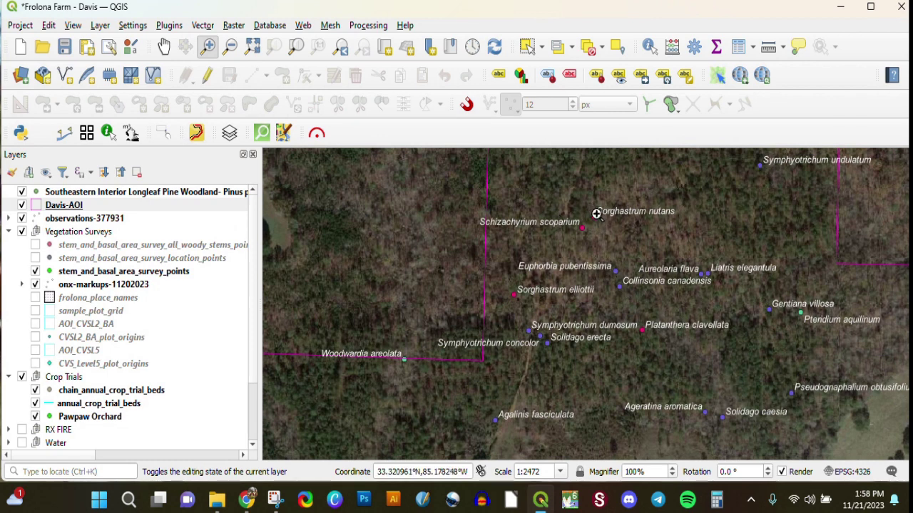
click(596, 214)
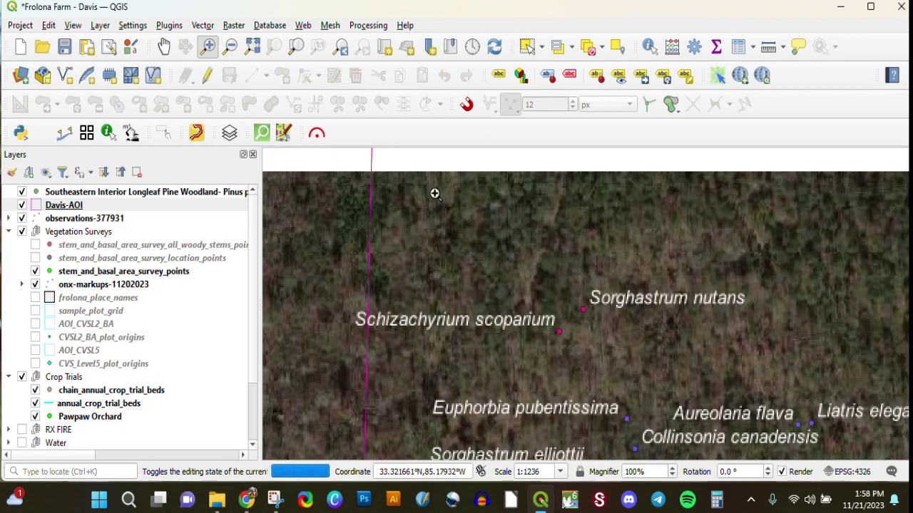
click(166, 47)
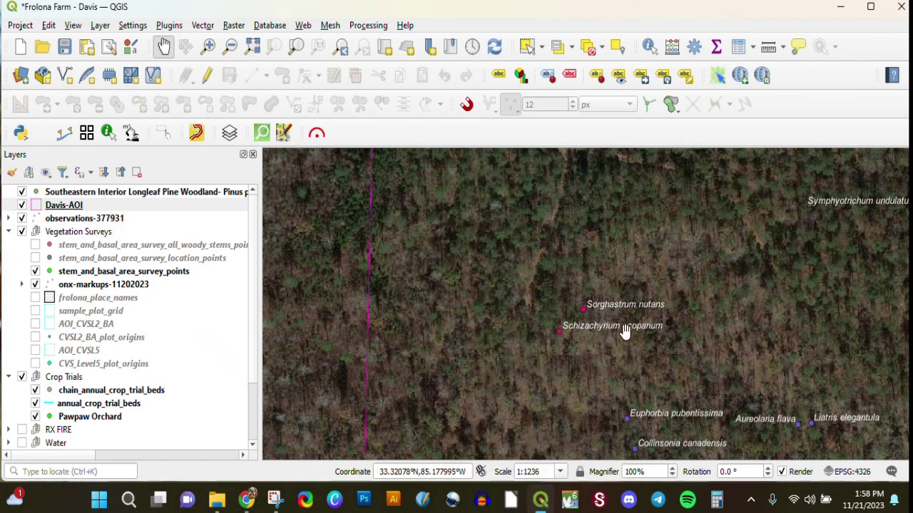
drag(708, 354, 617, 349)
drag(624, 381, 634, 284)
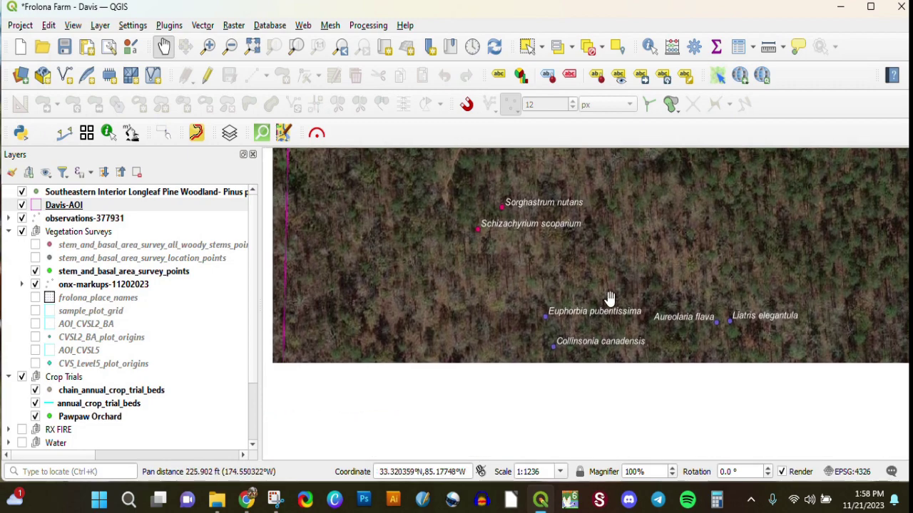
click(229, 48)
click(531, 278)
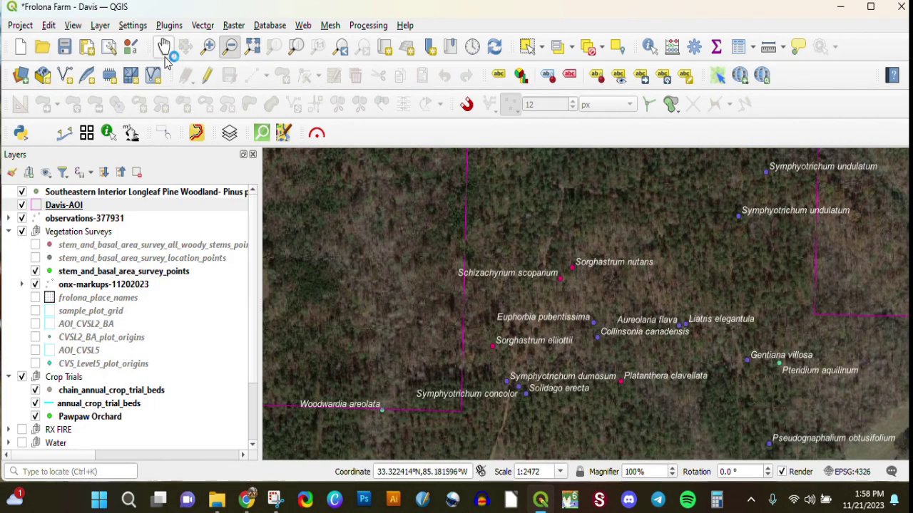
click(164, 46)
drag(583, 388, 544, 306)
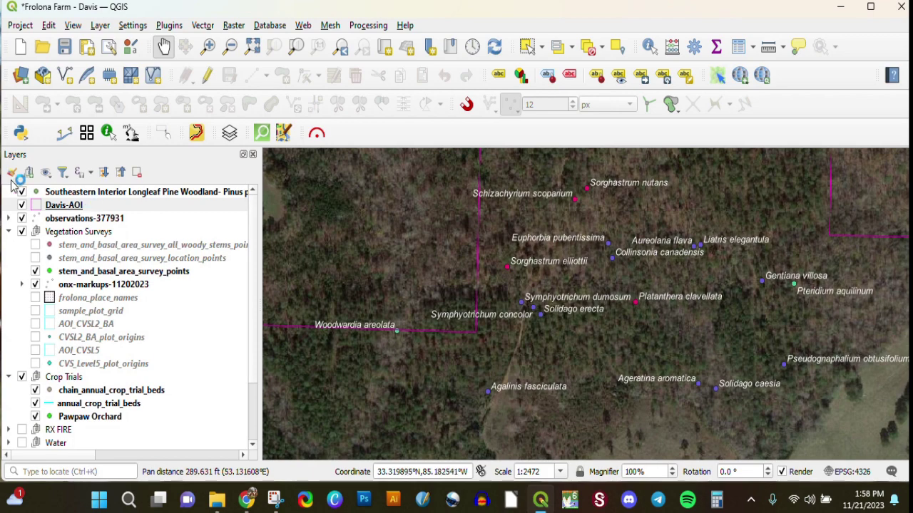
- Open the observations-377931 attribute table and scroll across the columns of its 62 plant records
click(56, 219)
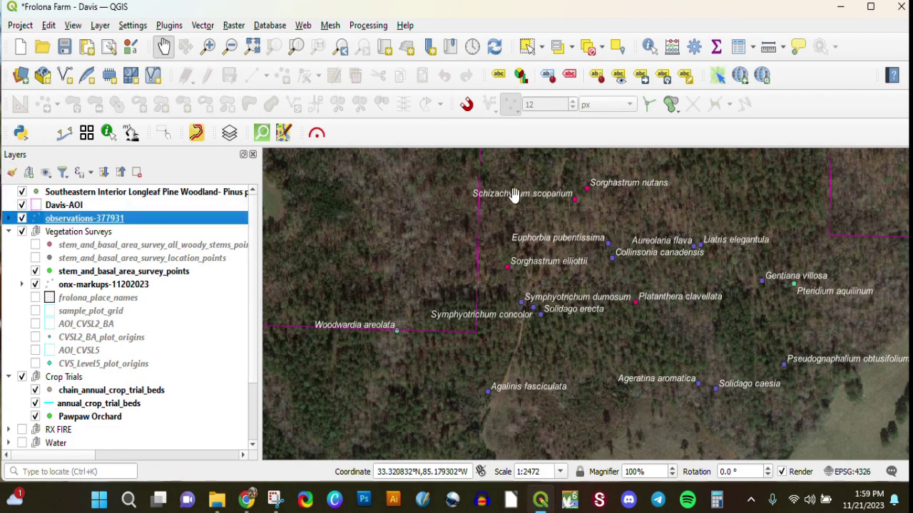
click(738, 46)
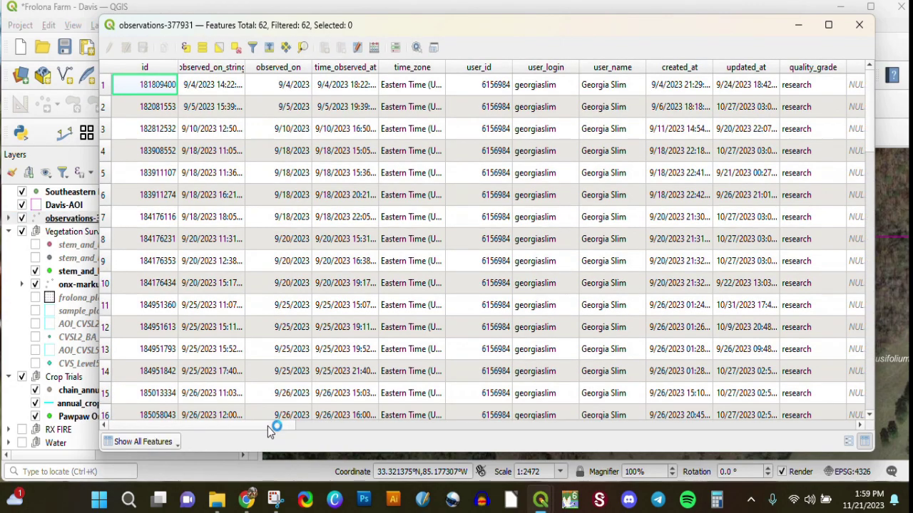
drag(267, 426, 442, 428)
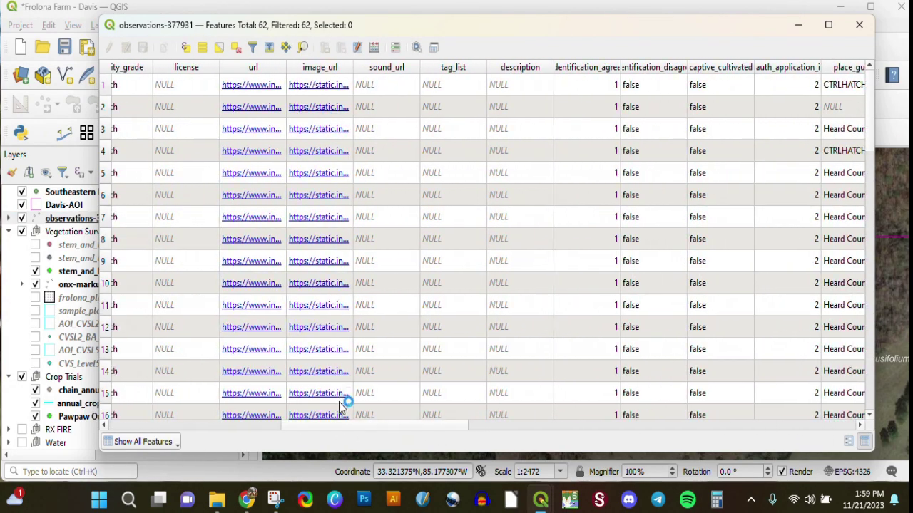
drag(342, 424, 735, 410)
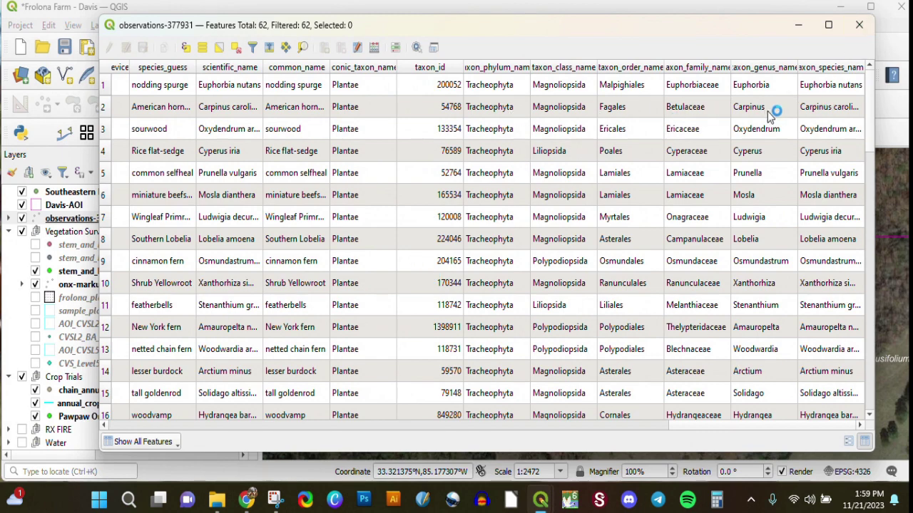
- Close the observations table and zoom to the full Davis-AOI layer extent
click(860, 25)
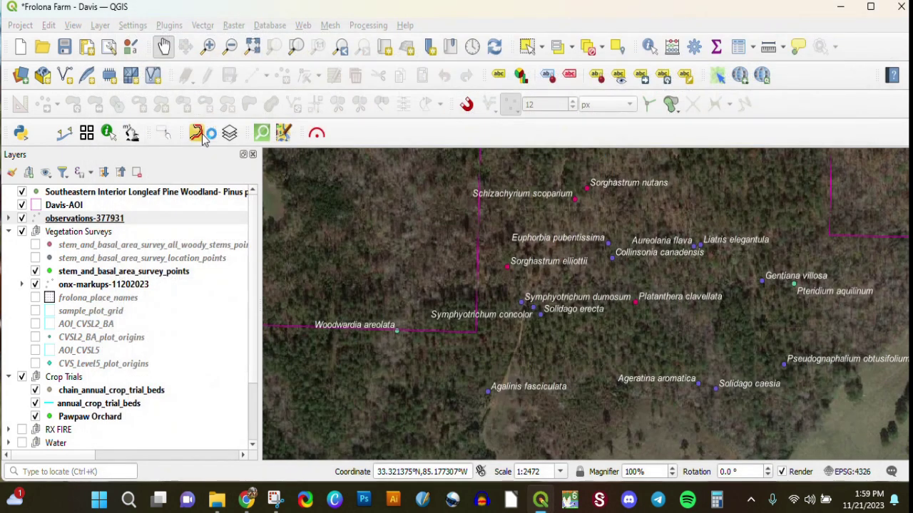
drag(412, 254, 526, 291)
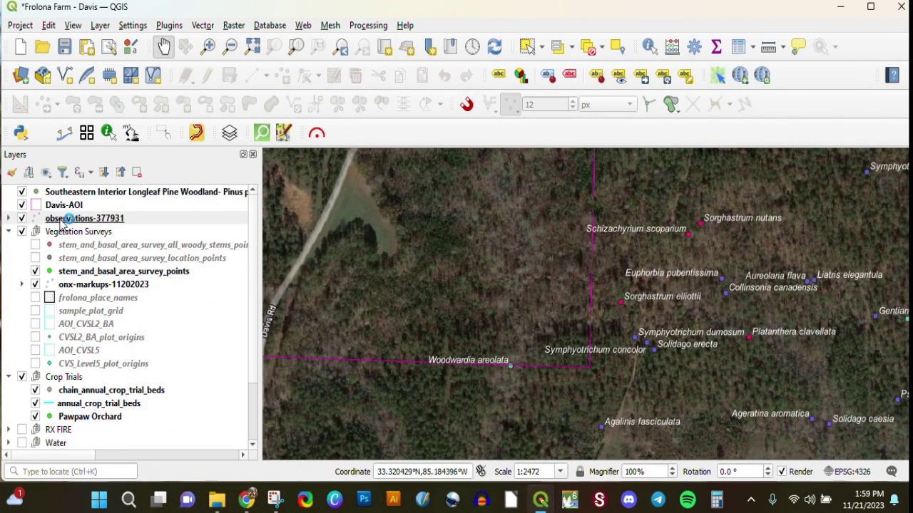
right_click(37, 207)
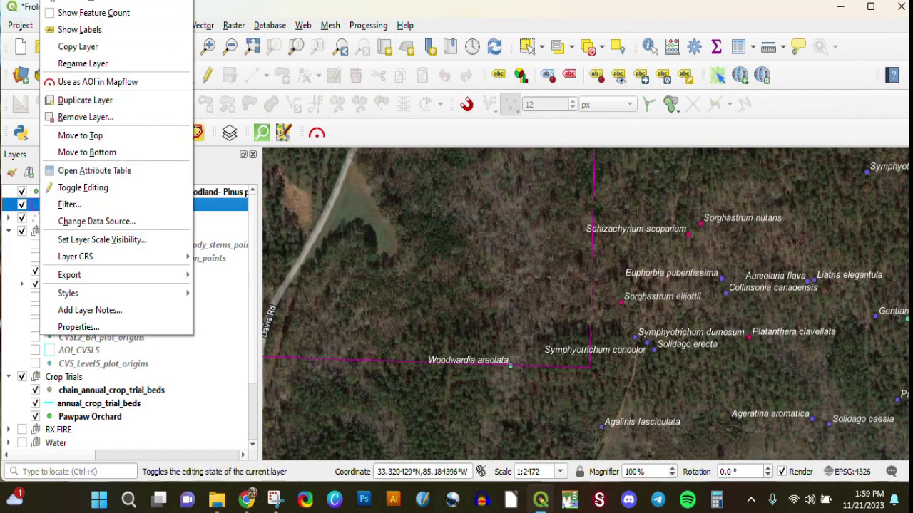
click(85, 4)
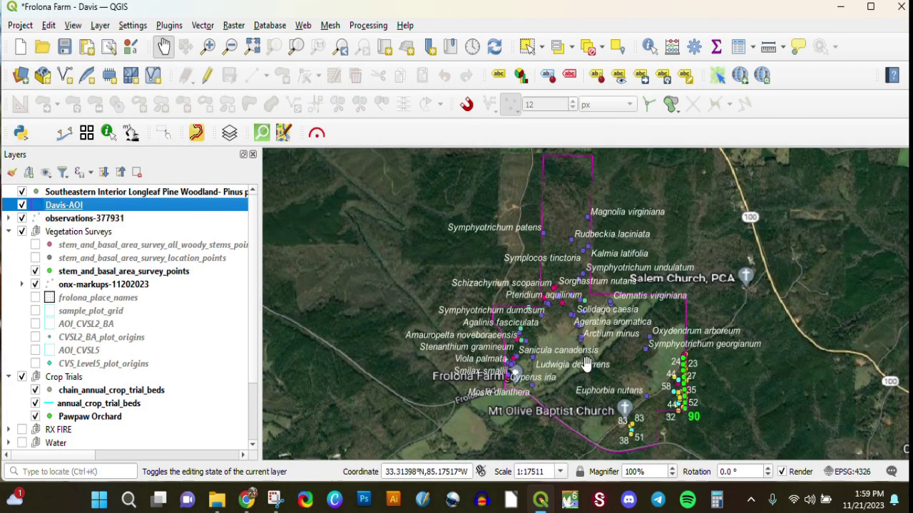
drag(531, 340, 476, 323)
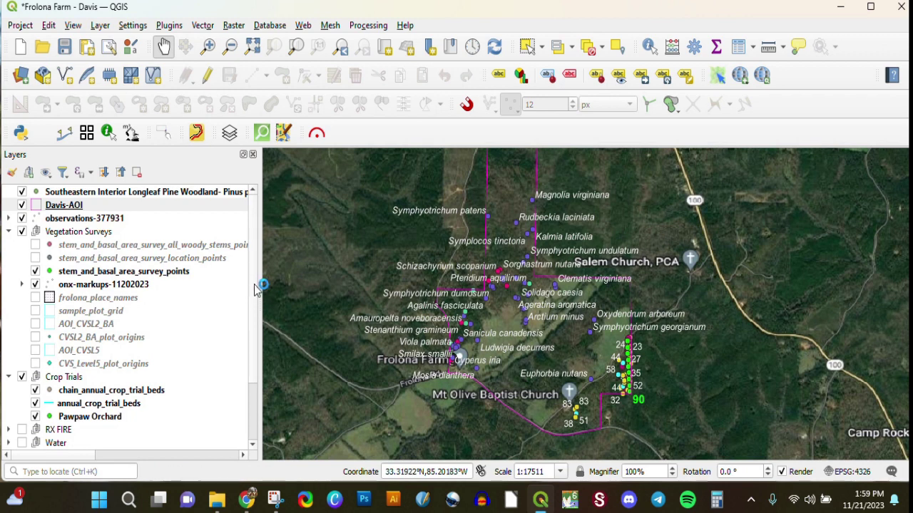
scroll(253, 314, down, 1)
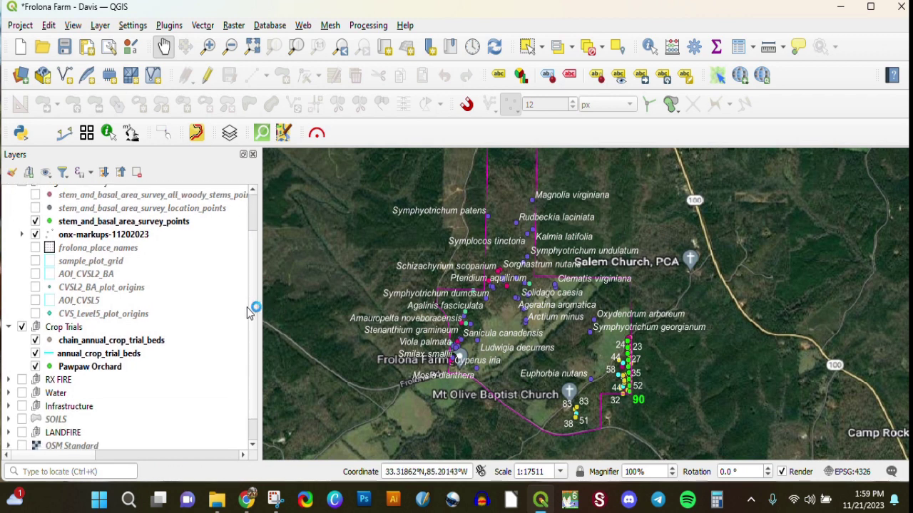
scroll(250, 307, up, 1)
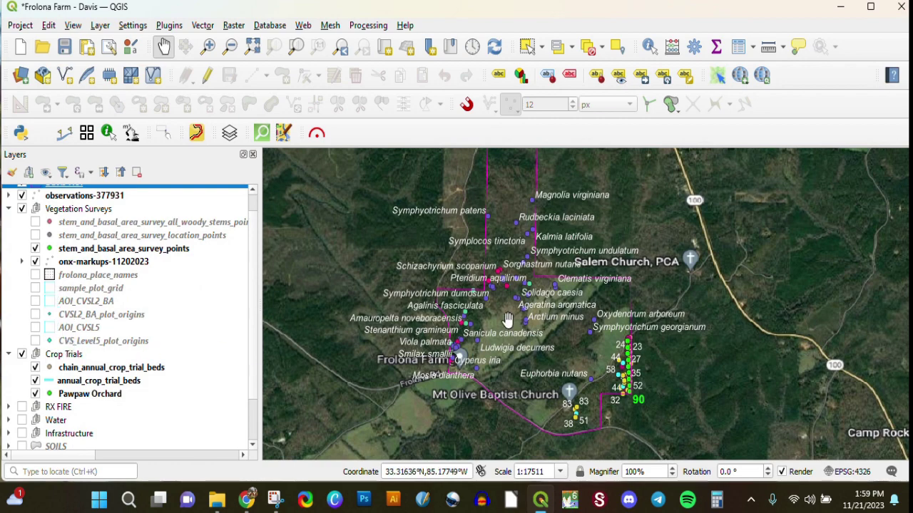
- Confirm in the Davis-AOI attribute table that its single feature has AREA 699
click(741, 48)
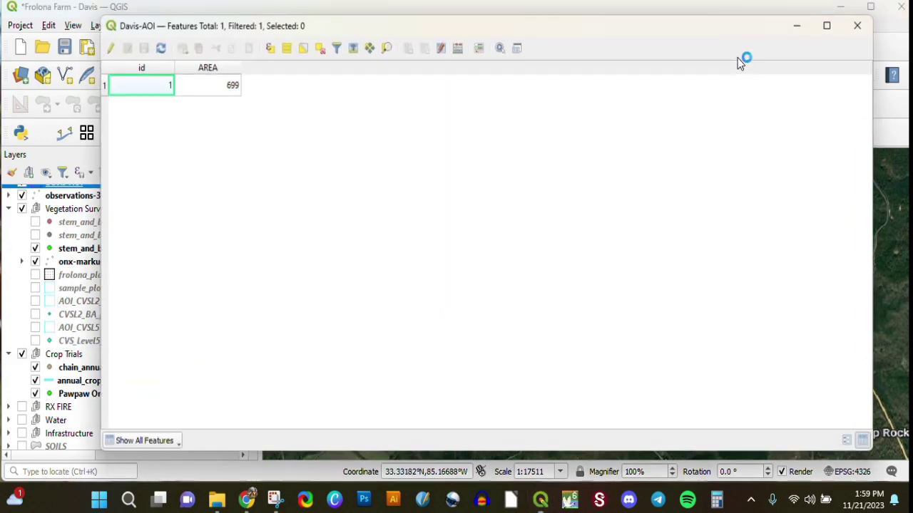
click(859, 26)
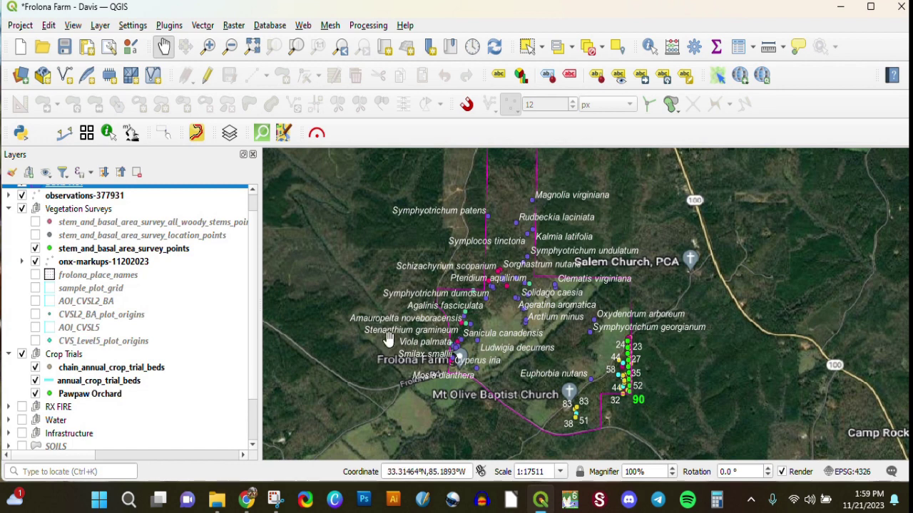
drag(387, 338, 391, 359)
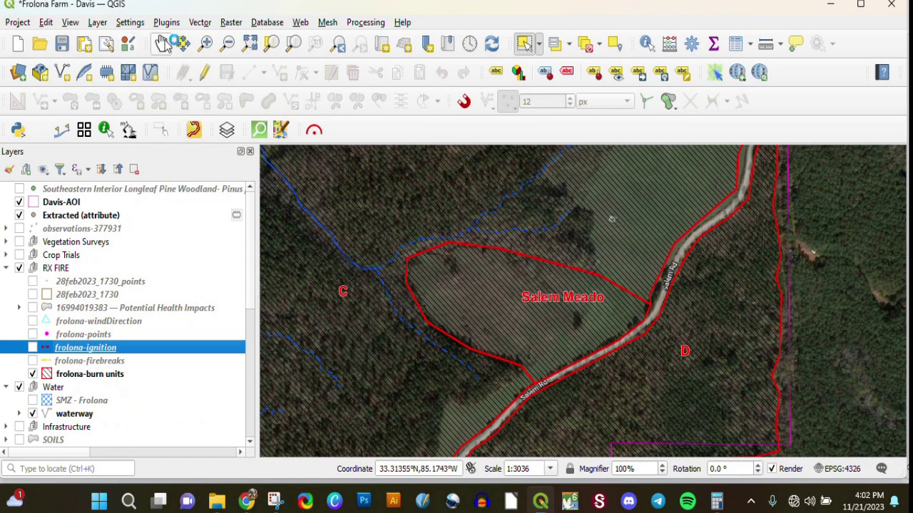
- Turn on frolona-firebreaks under RX FIRE to show yellow dashed lines around the meadow burn unit
click(162, 44)
drag(585, 288, 580, 298)
drag(489, 289, 492, 279)
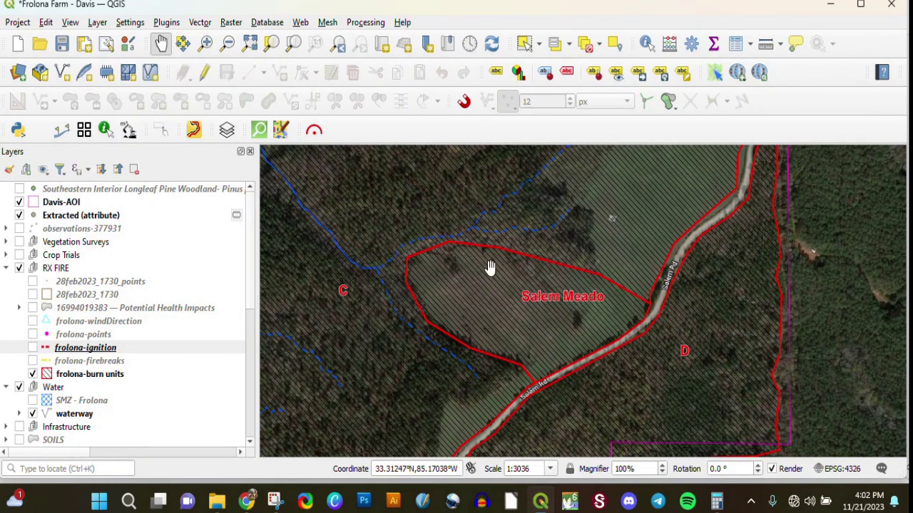
drag(490, 267, 483, 266)
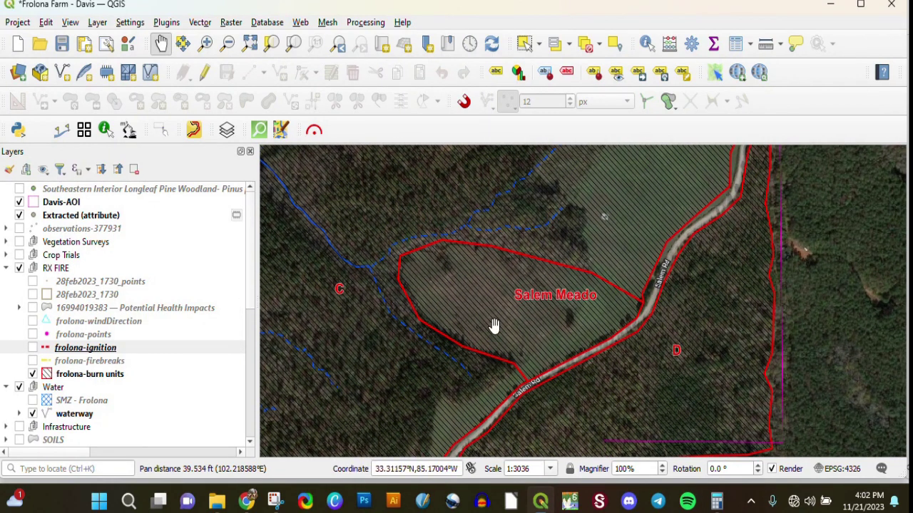
click(32, 360)
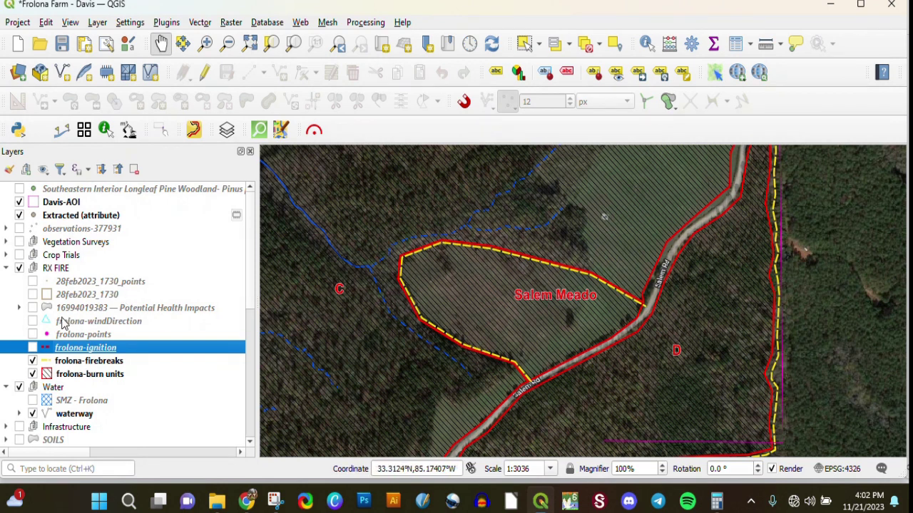
- Show the frolona-points layer with burn points A, B, C and the SAFETY ZONE
click(32, 335)
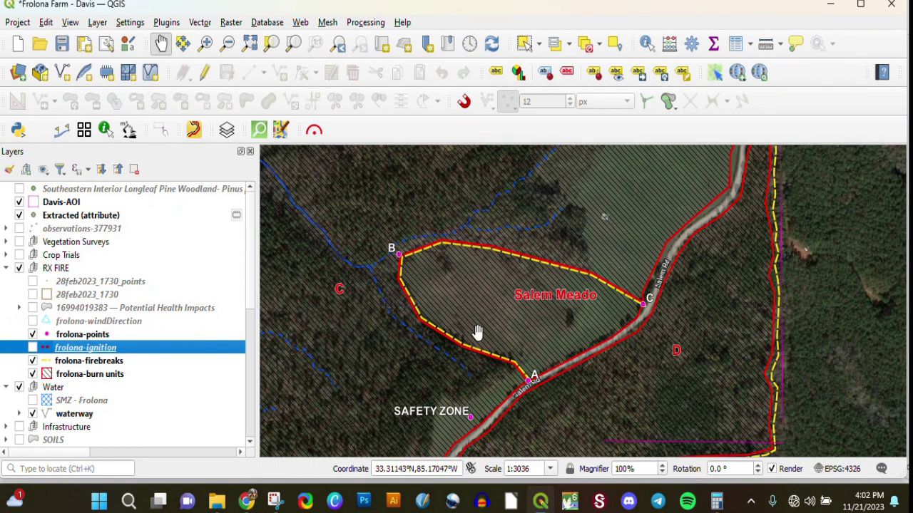
drag(527, 381, 591, 293)
drag(452, 172, 424, 235)
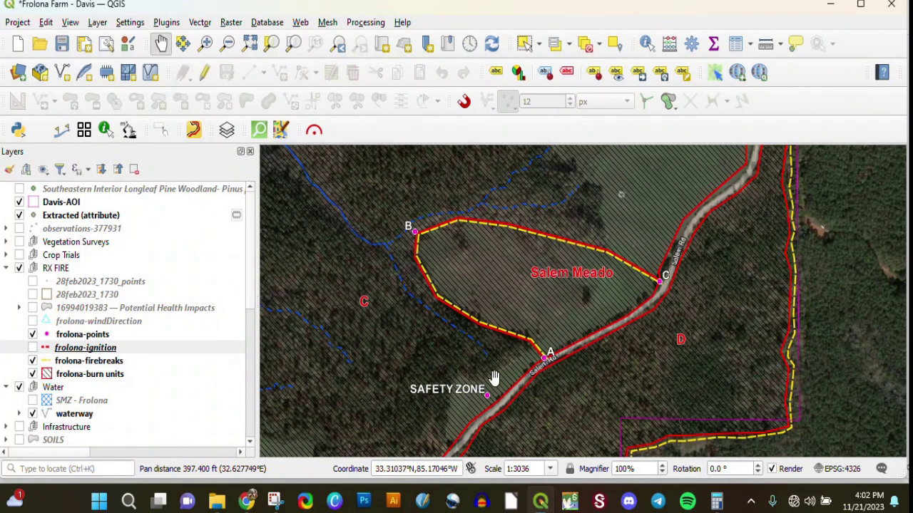
drag(518, 329, 510, 345)
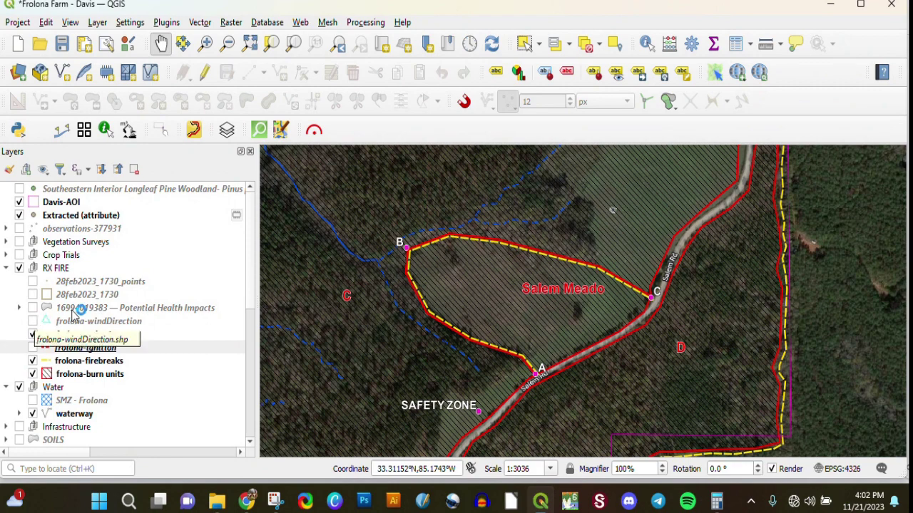
- Turn on frolona-windDirection, collapse the Water group, and turn on frolona-ignition
click(32, 322)
drag(476, 205, 467, 231)
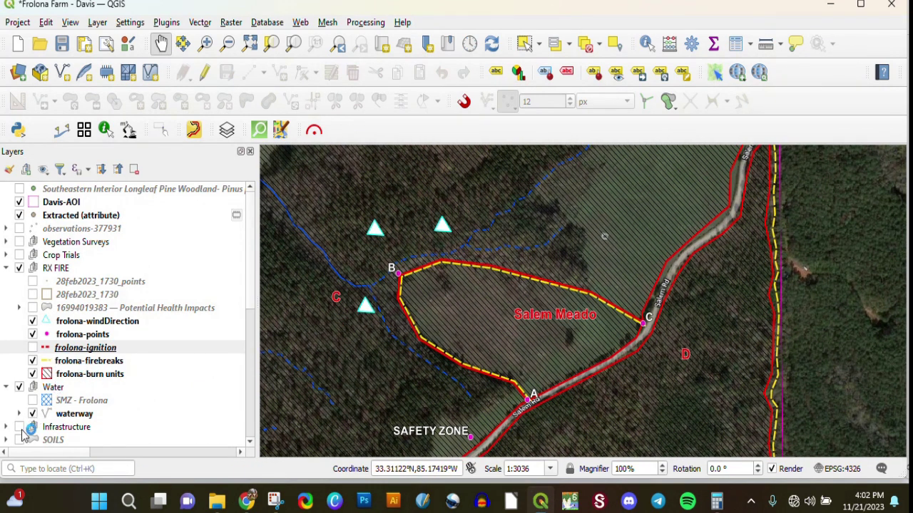
click(7, 388)
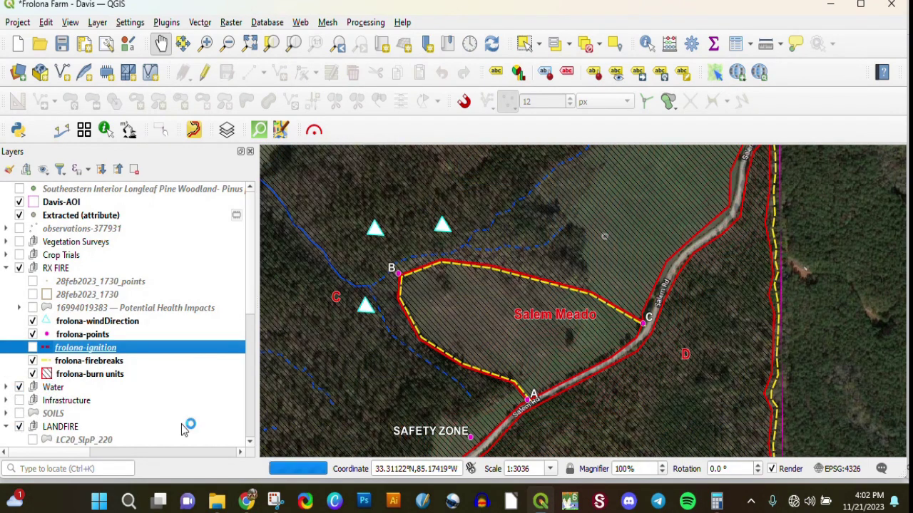
drag(507, 314, 499, 310)
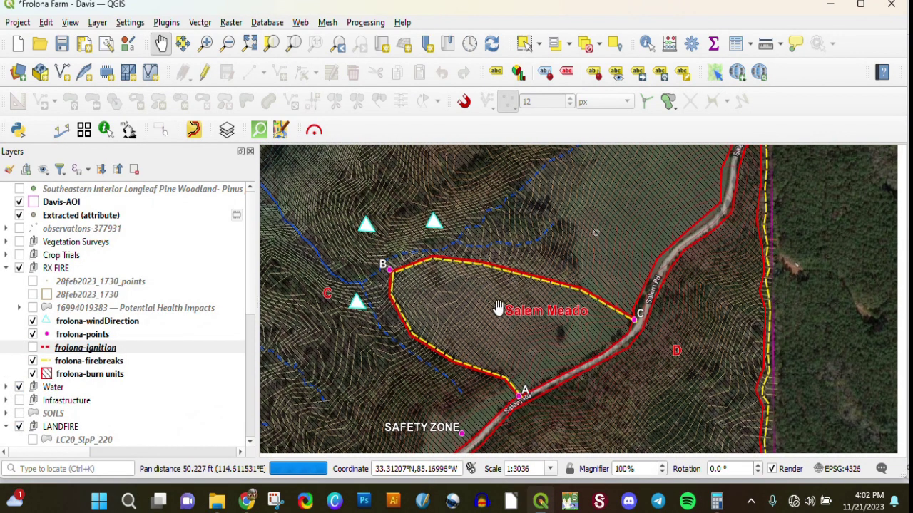
click(32, 347)
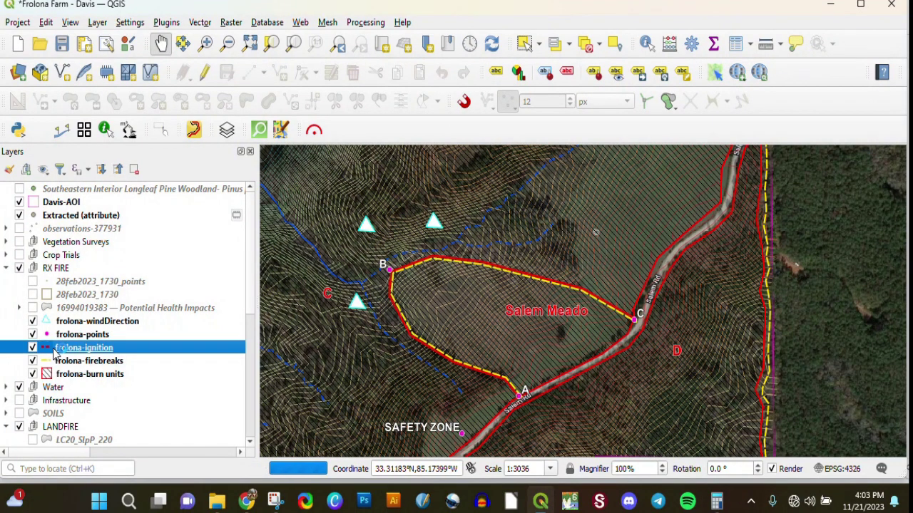
- Start editing frolona-ignition and draw a new line from point A to point C
click(204, 72)
click(279, 75)
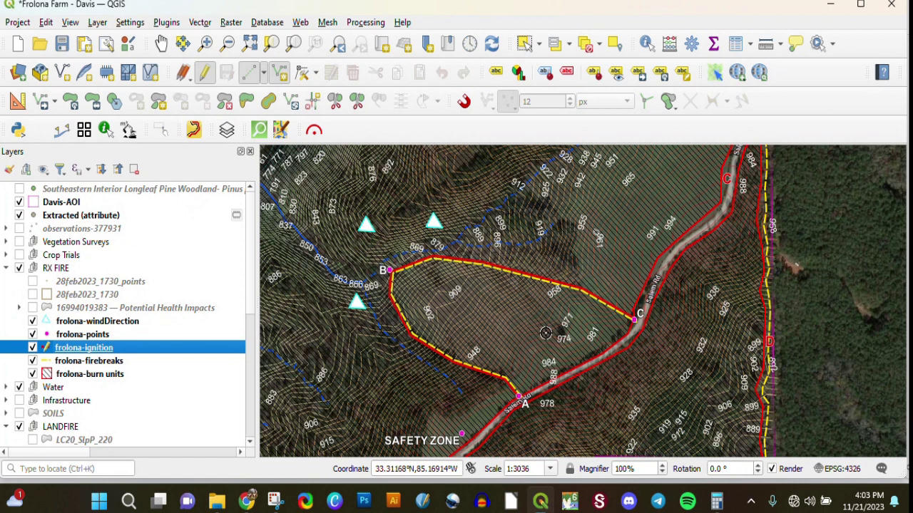
click(521, 393)
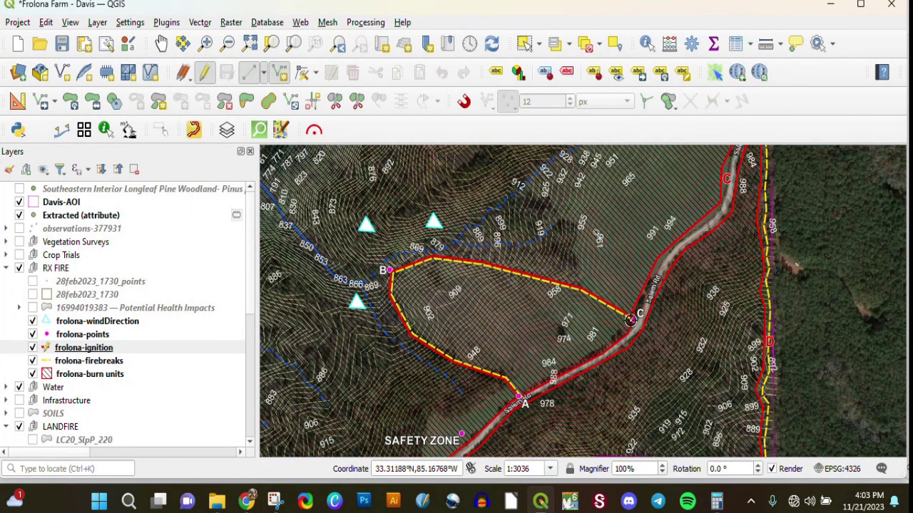
right_click(629, 320)
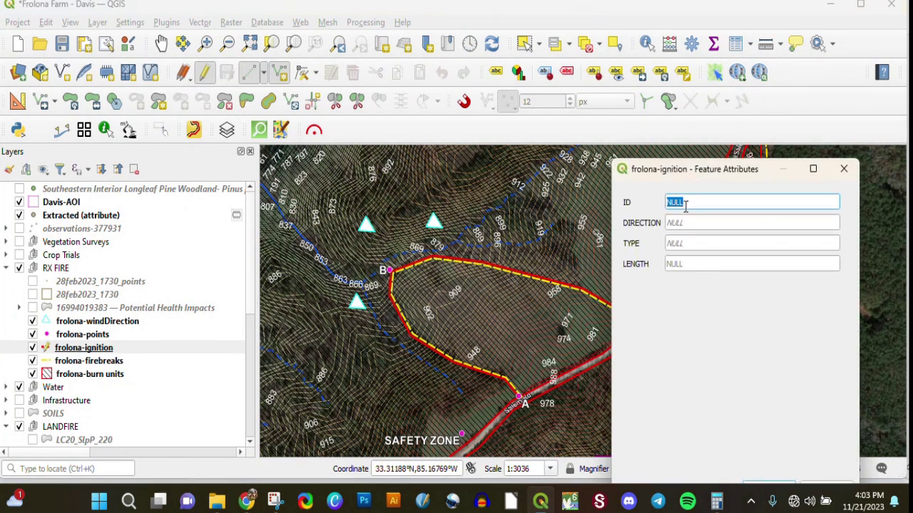
- Record the first ignition line as ID 1, direction A-C, type Backing
text(1)
key(Tab)
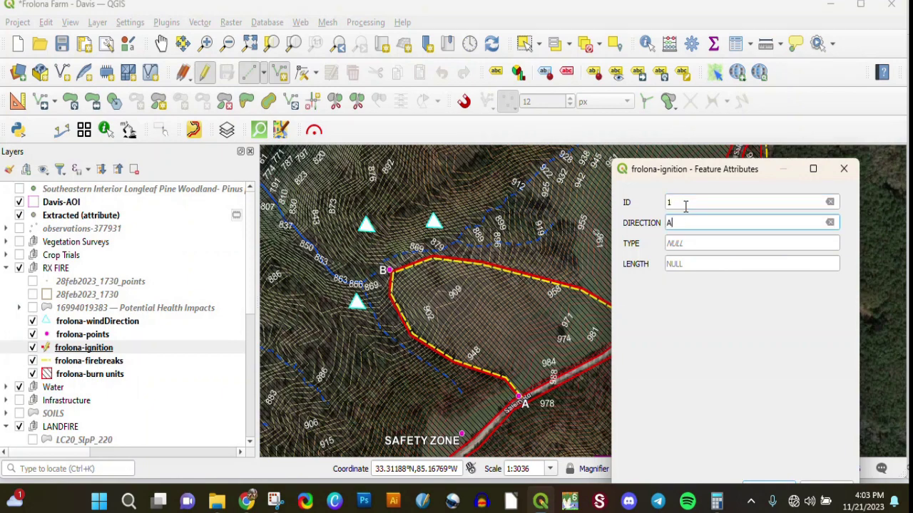
key(Tab)
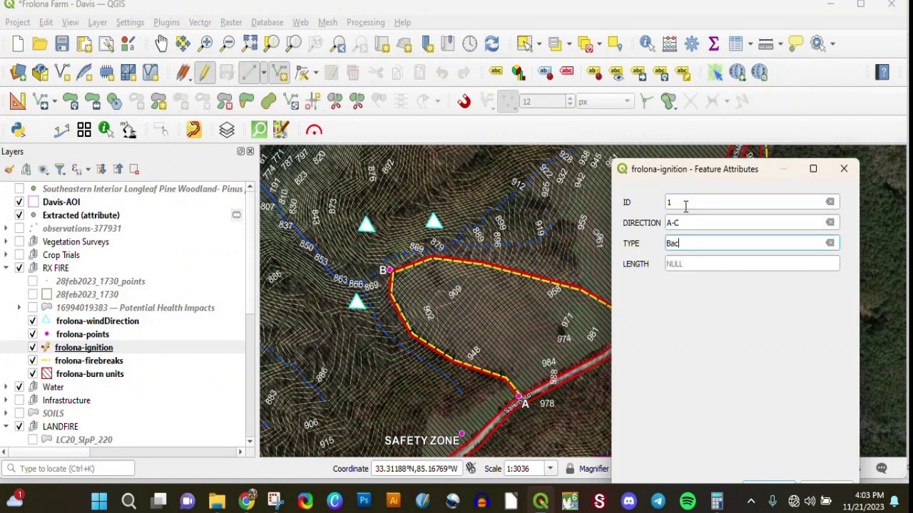
key(Return)
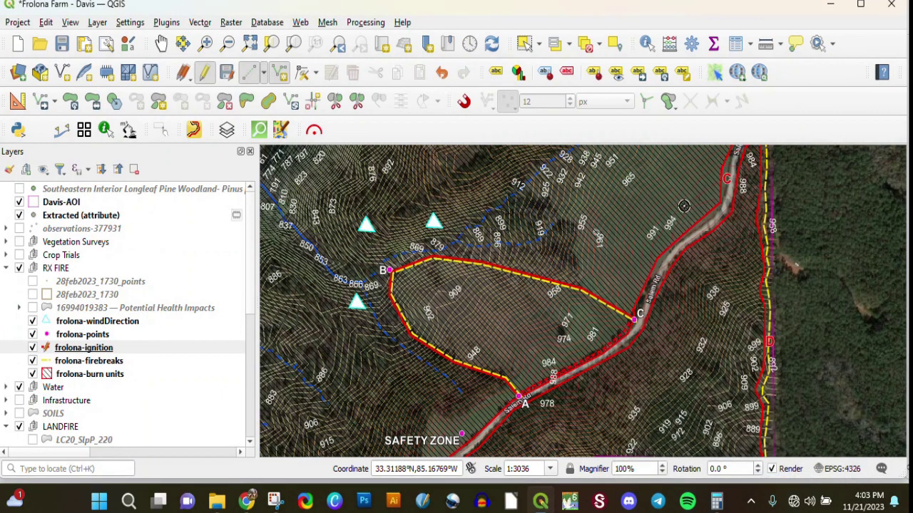
click(593, 304)
- Finish the second ignition line at A and record it as ID 2, C-A, Strip heading
right_click(509, 380)
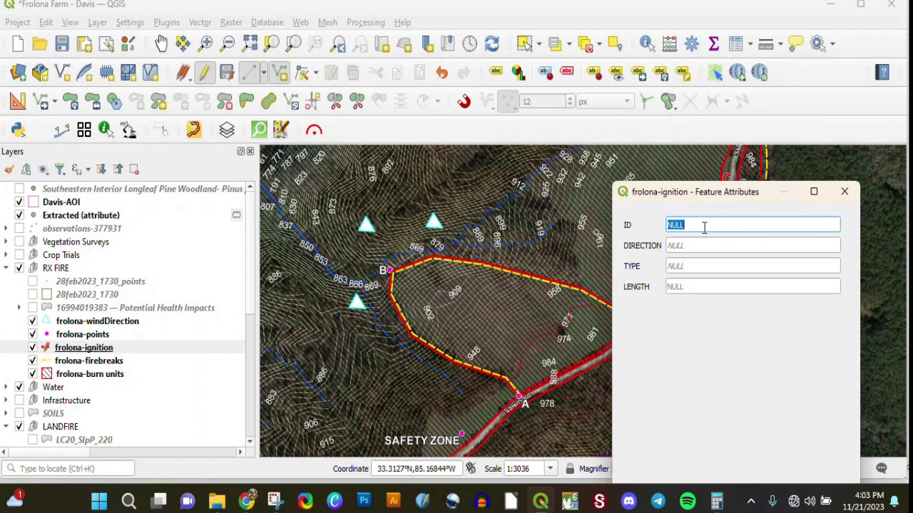
text(2)
key(Tab)
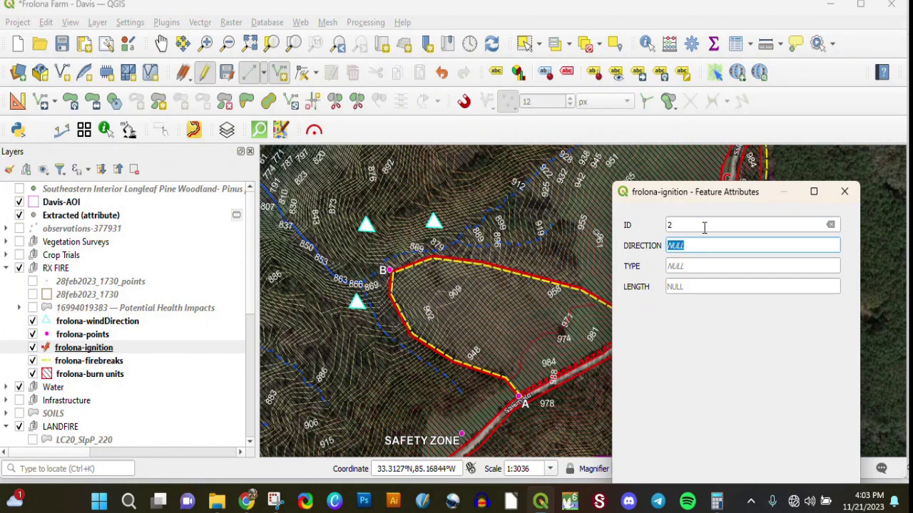
key(Tab)
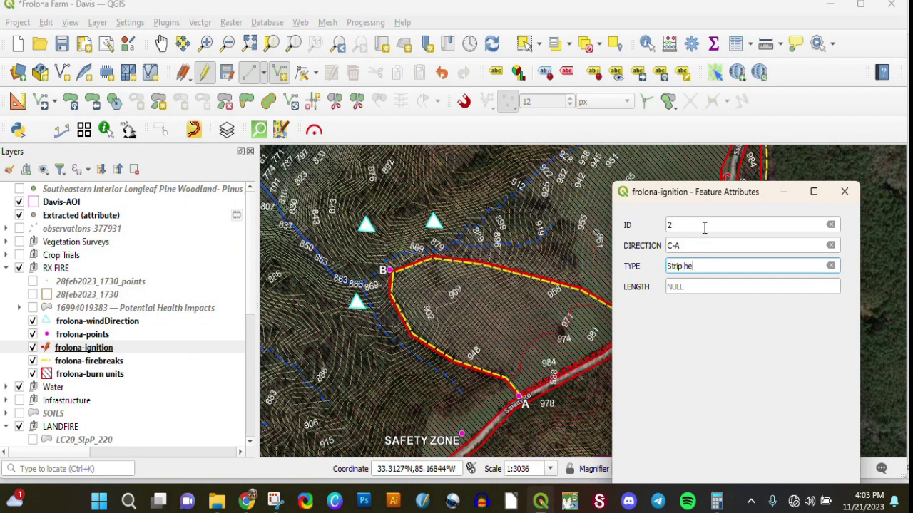
key(Return)
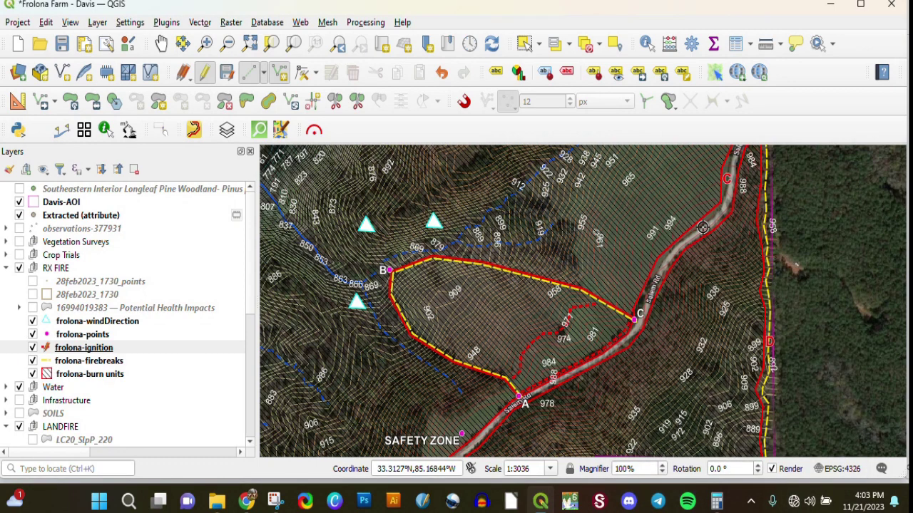
- Finish the third ignition line and record it as ID 3, A-C, Heading
click(419, 267)
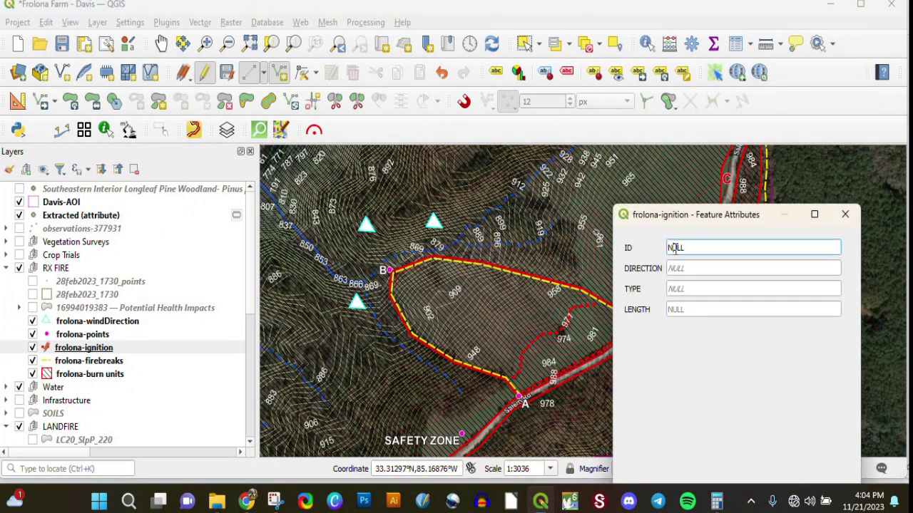
key(Tab)
text(A-C)
key(Tab)
text(Hea)
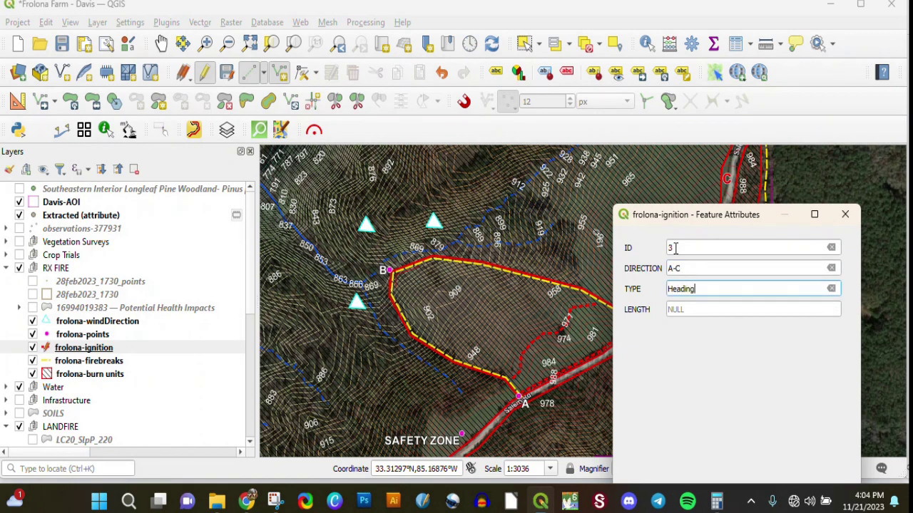
key(Return)
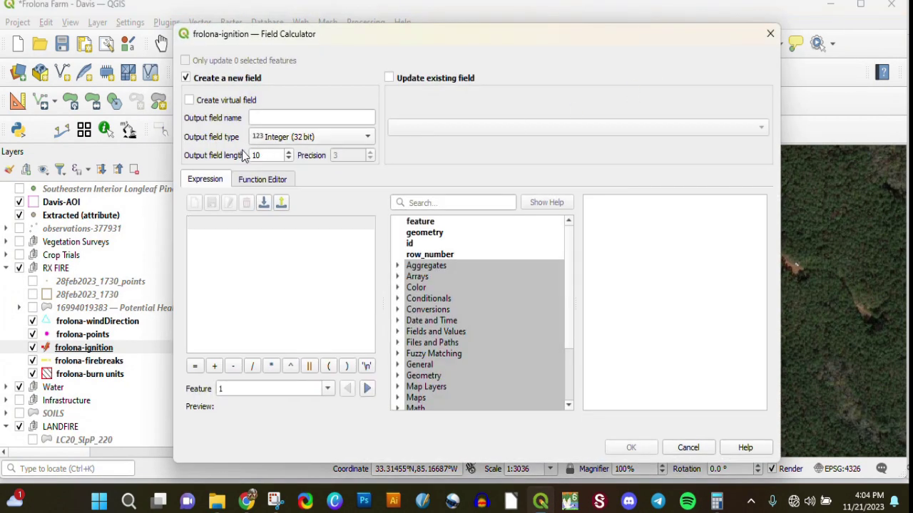
- Update the LENGTH field with $length in the Field Calculator, giving 718, 702 and 202
click(396, 83)
click(417, 127)
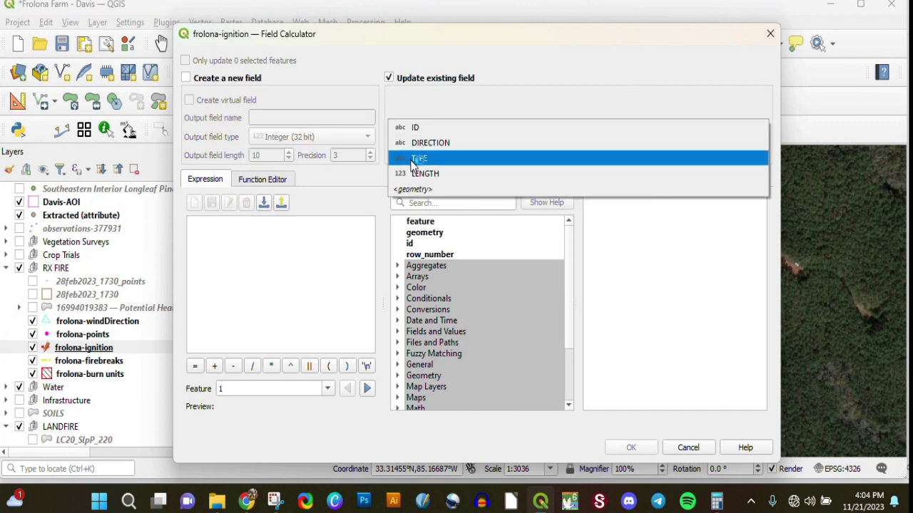
click(421, 171)
click(324, 243)
text($)
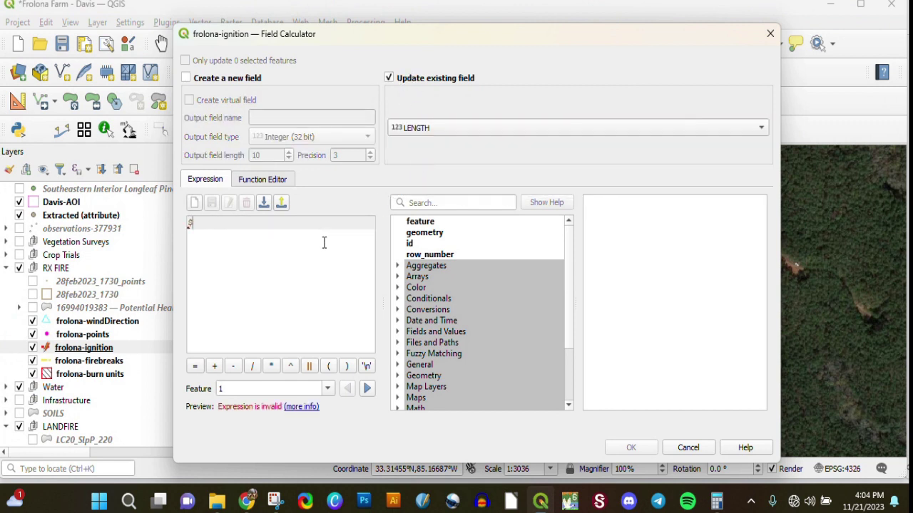
text(length)
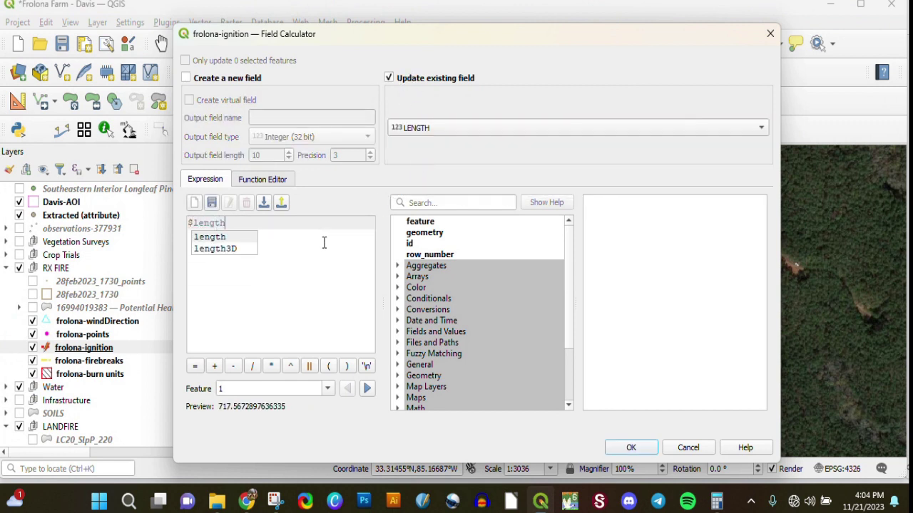
key(Escape)
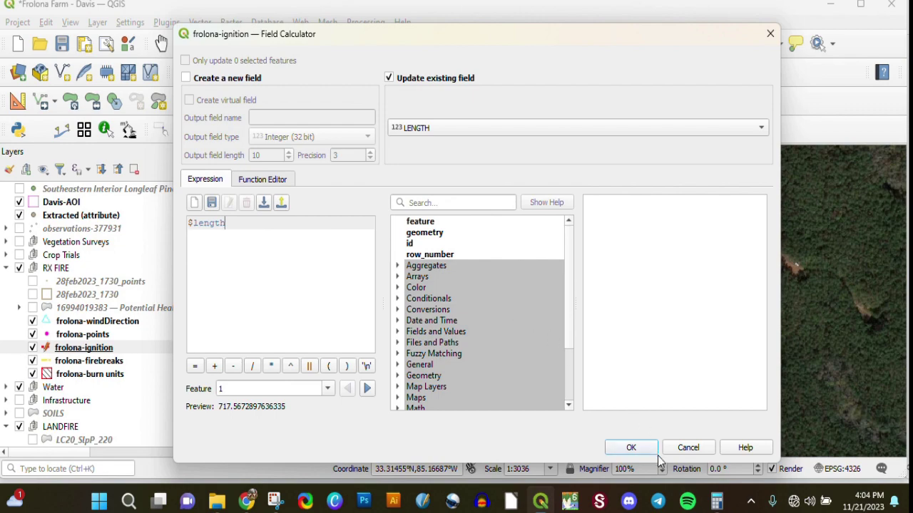
click(631, 447)
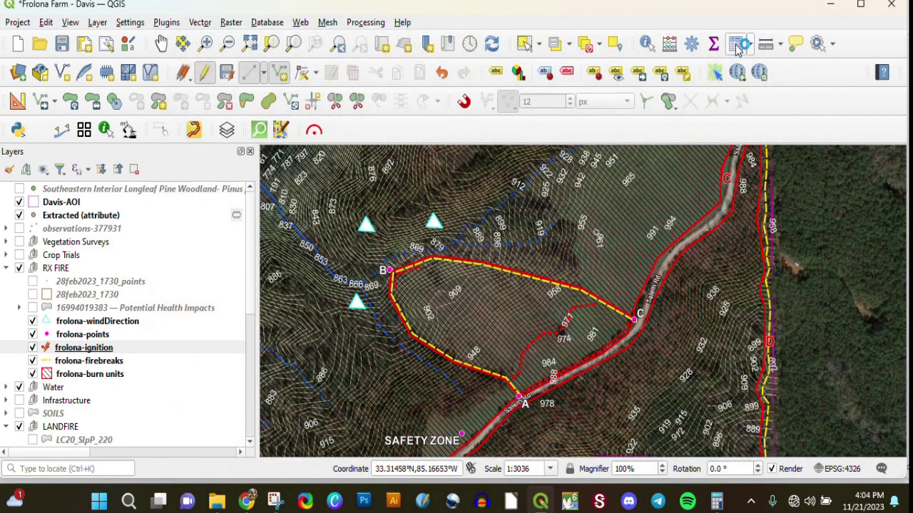
- Turn off editing in the ignition attribute table to save the edits
click(738, 46)
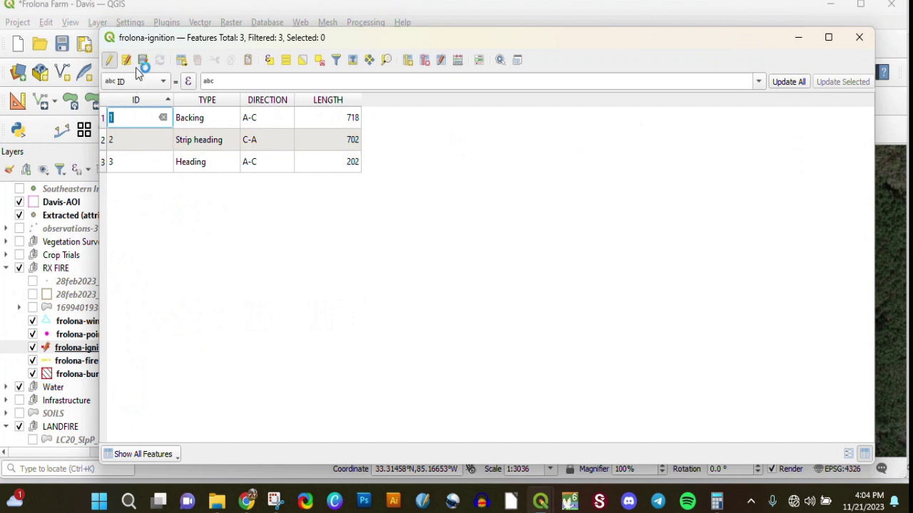
click(110, 61)
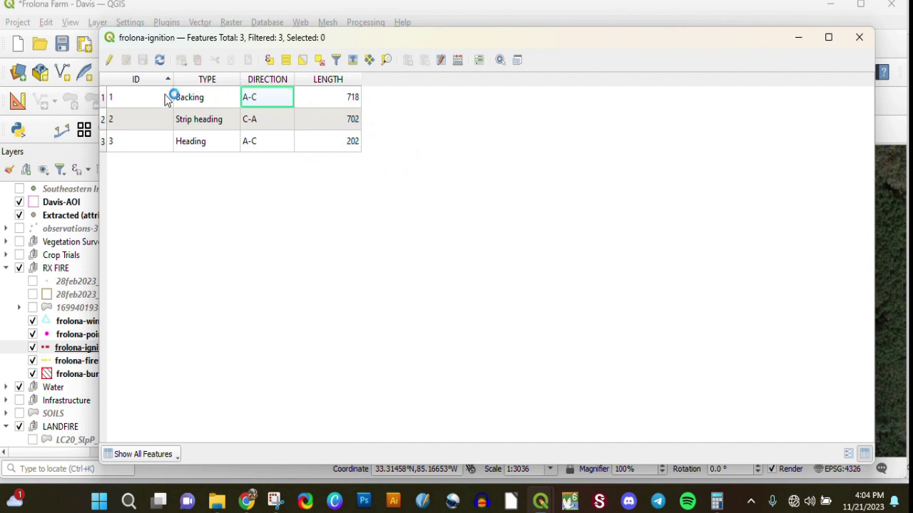
click(859, 37)
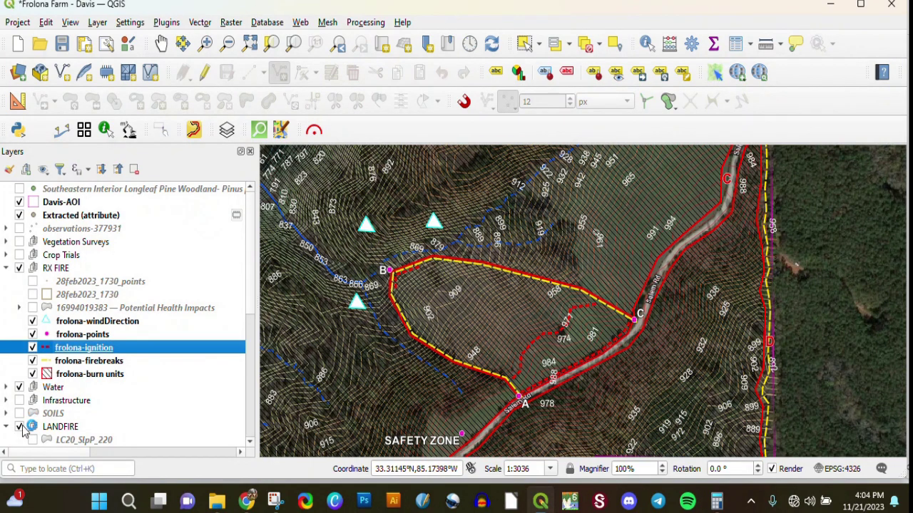
- Zoom out around the Salem Meadow burn unit
click(161, 44)
drag(538, 289, 639, 279)
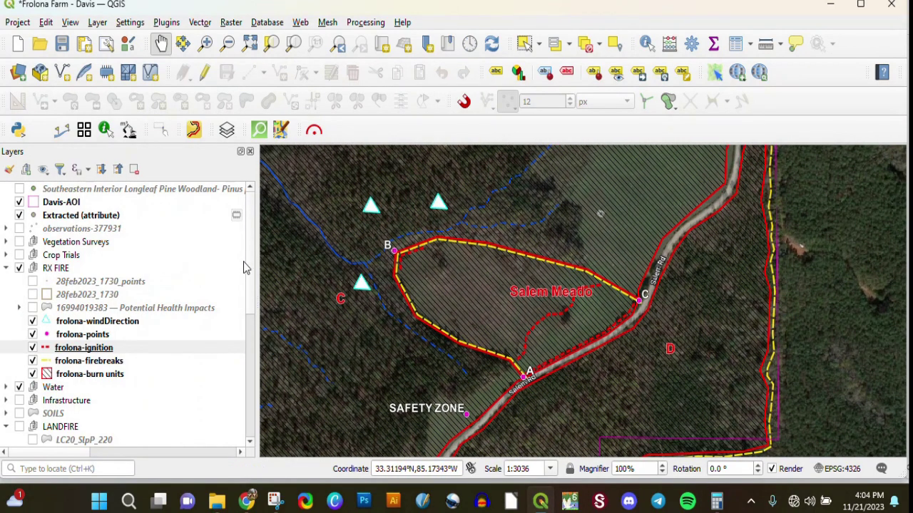
click(225, 47)
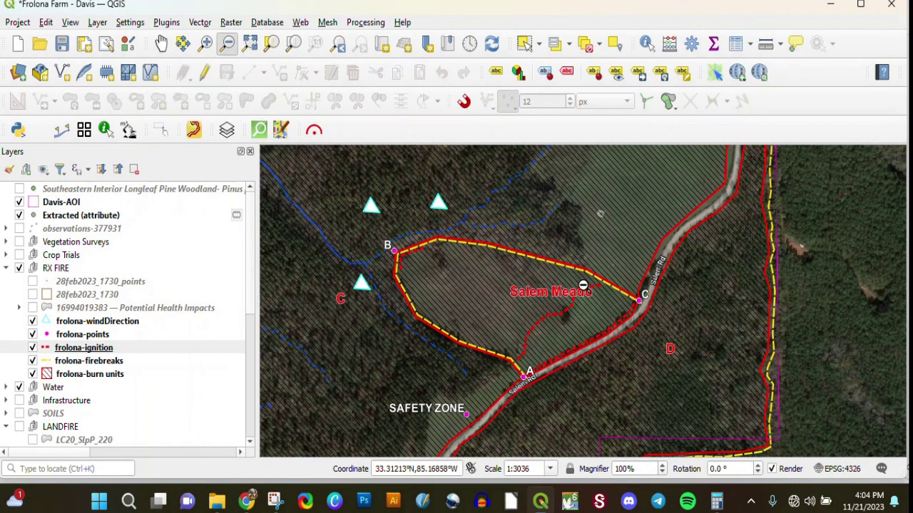
click(582, 286)
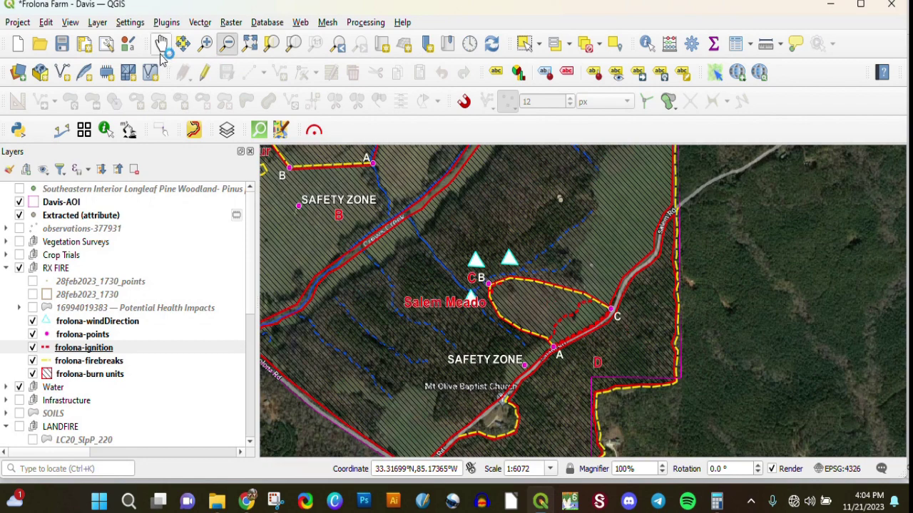
- Turn on Potential Health Impacts and frame its smoke ellipses with the burn unit
click(161, 43)
drag(633, 313, 601, 329)
click(32, 307)
drag(780, 306, 704, 236)
drag(614, 289, 623, 300)
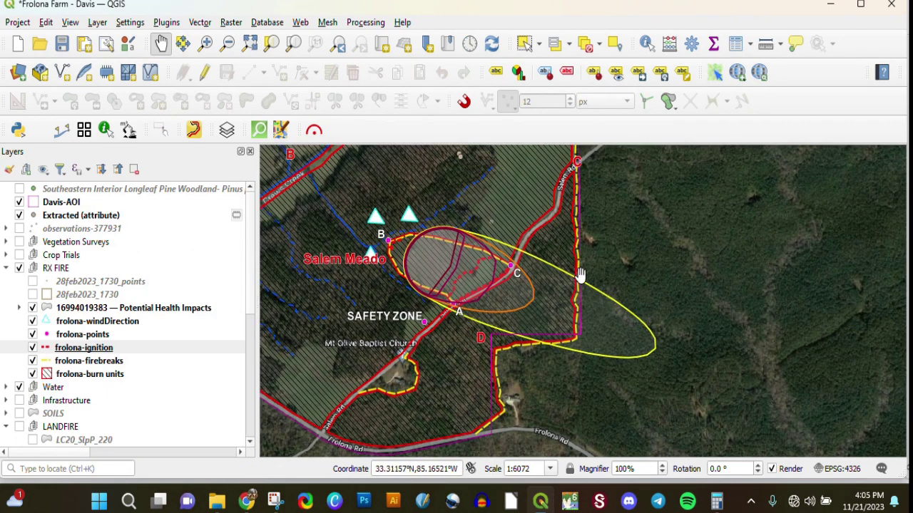
drag(583, 277, 626, 238)
drag(599, 266, 598, 299)
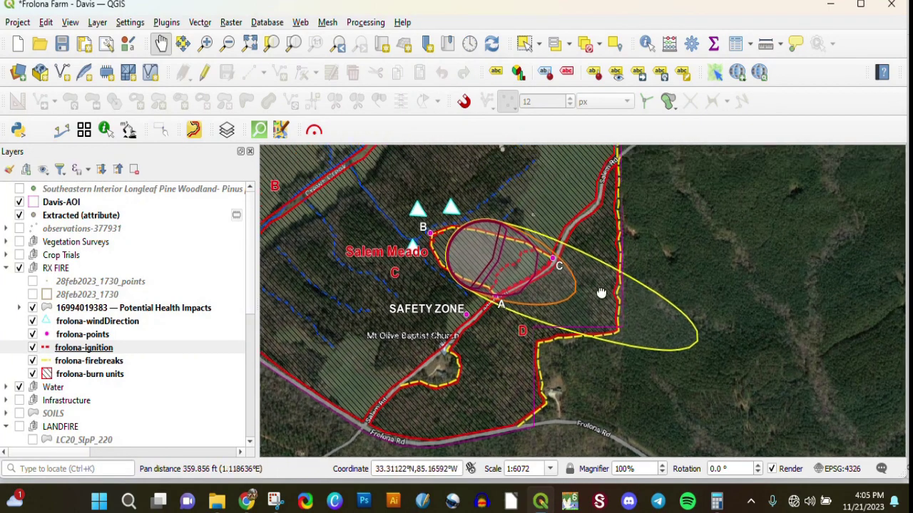
drag(482, 199, 516, 257)
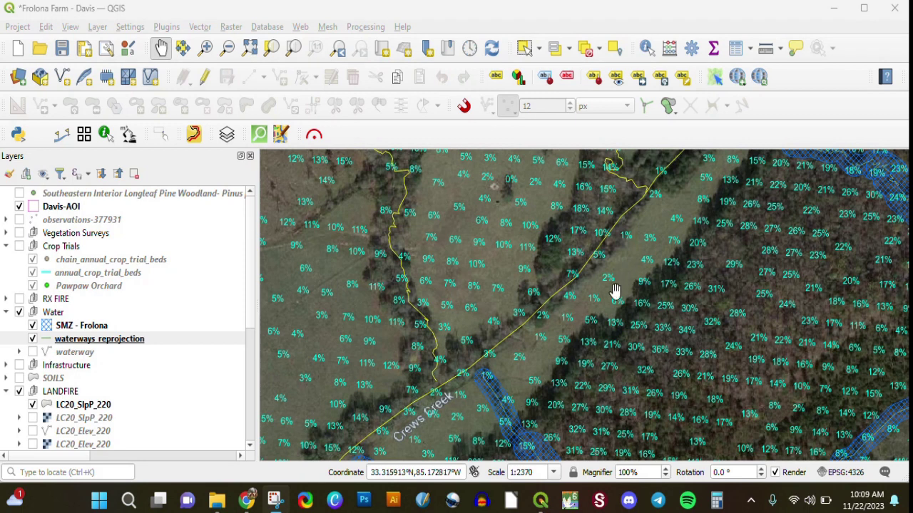
- Pan across the LC20_SlpP_220 slope map along Crews Creek, then select the waterways reprojection layer
drag(589, 301, 591, 318)
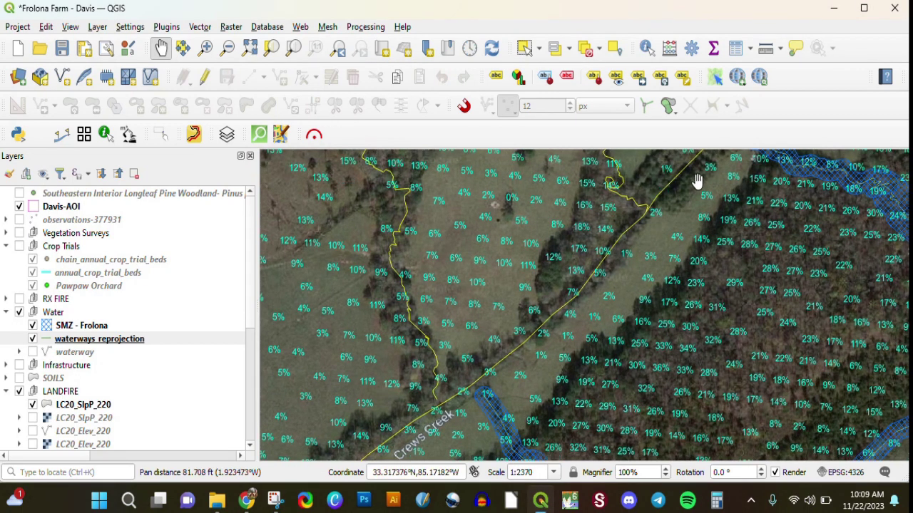
drag(758, 193, 736, 219)
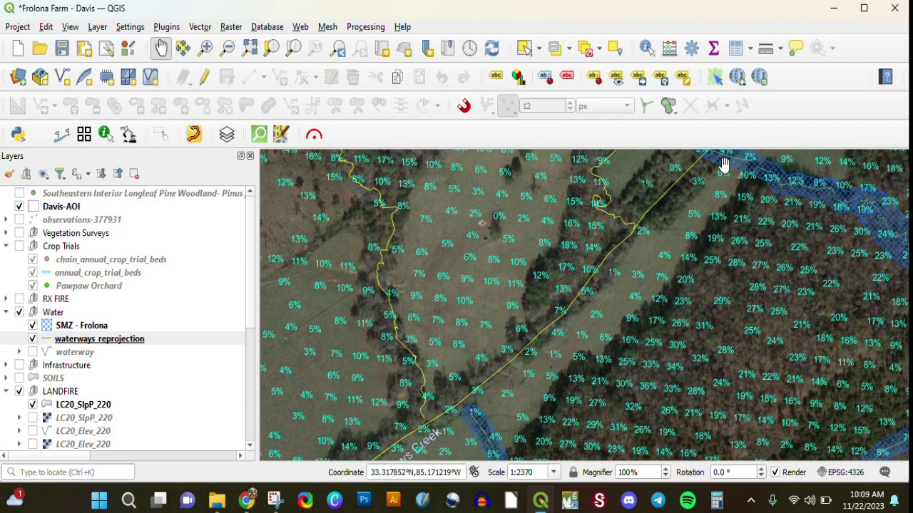
drag(709, 348, 716, 299)
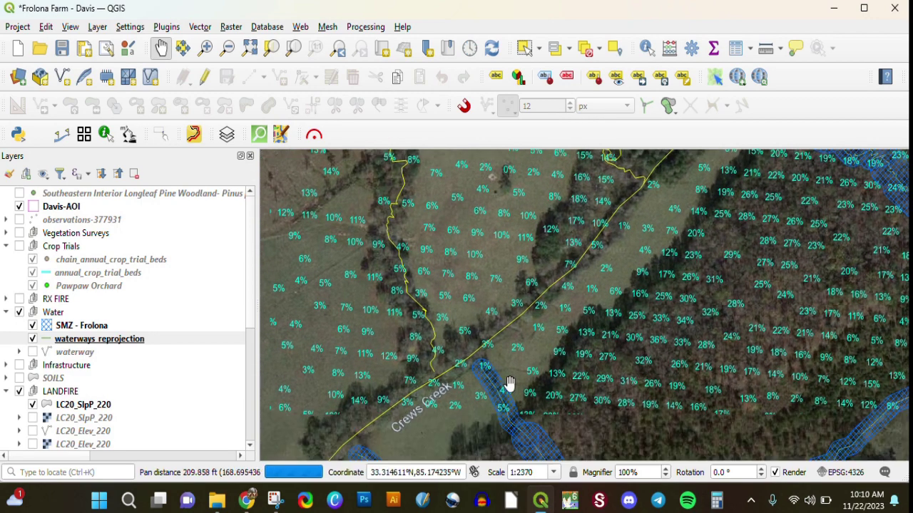
drag(623, 242, 621, 261)
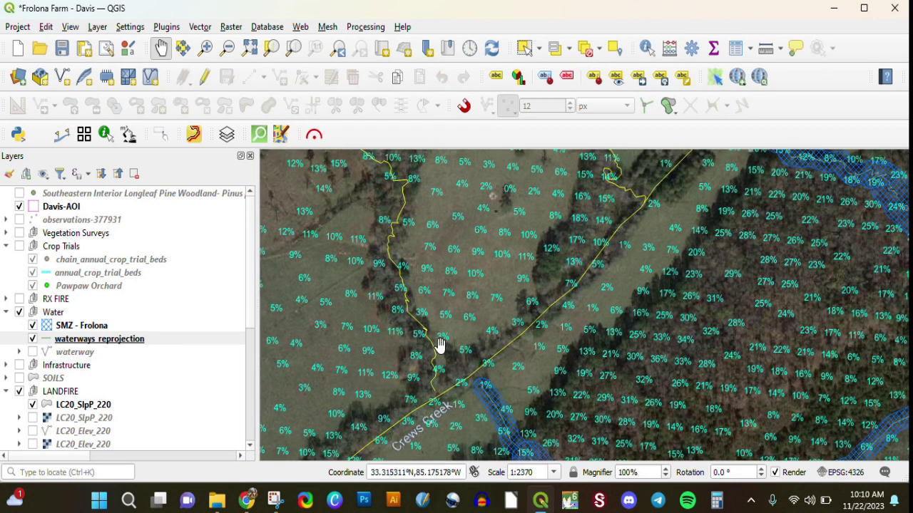
drag(503, 256, 512, 254)
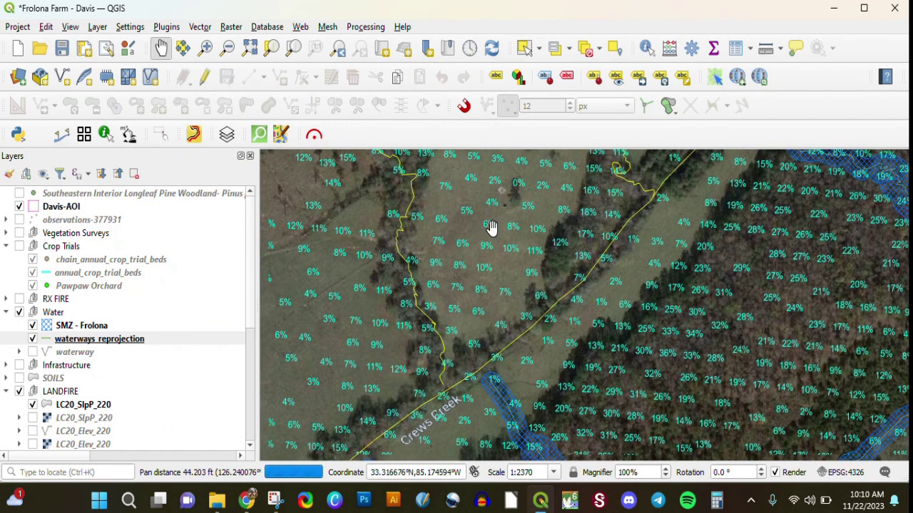
click(88, 343)
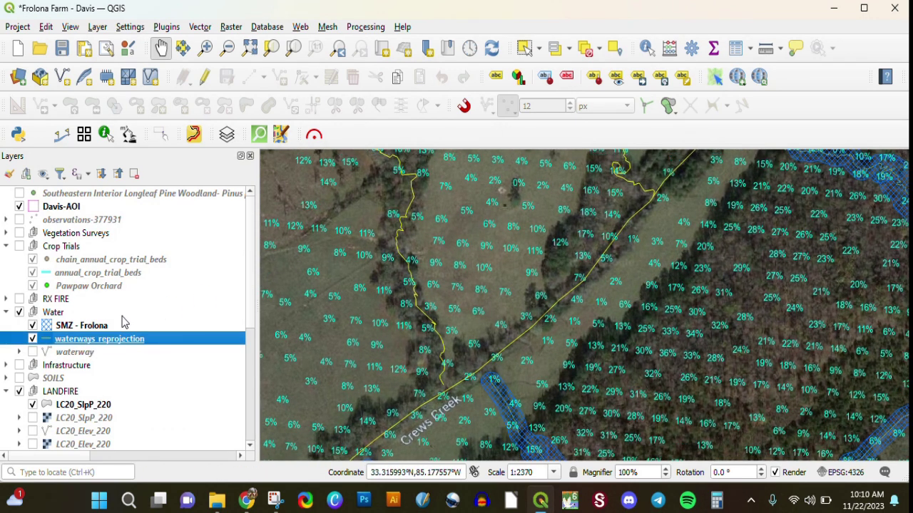
click(200, 26)
- Buffer only the selected waterways by 40 feet with 10 segments, creating the Buffered layer
mouse_move(244, 77)
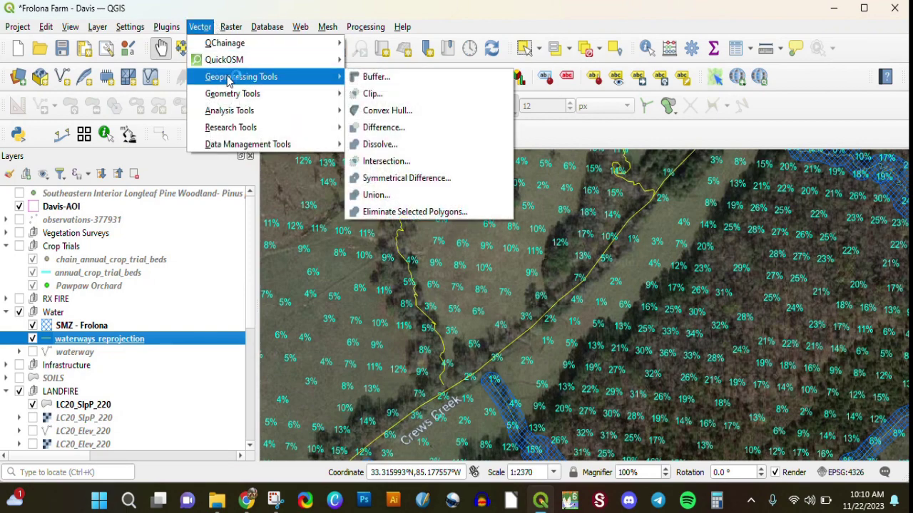
click(361, 77)
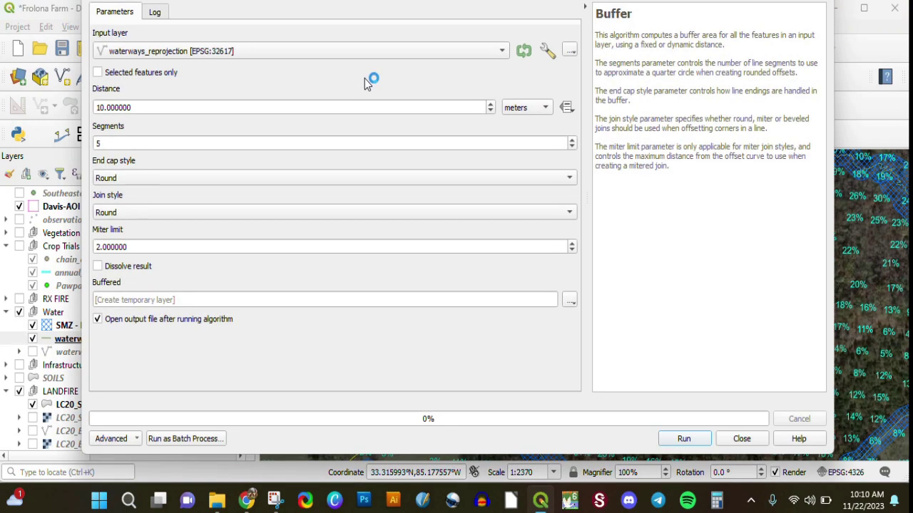
click(101, 107)
click(99, 73)
double_click(101, 108)
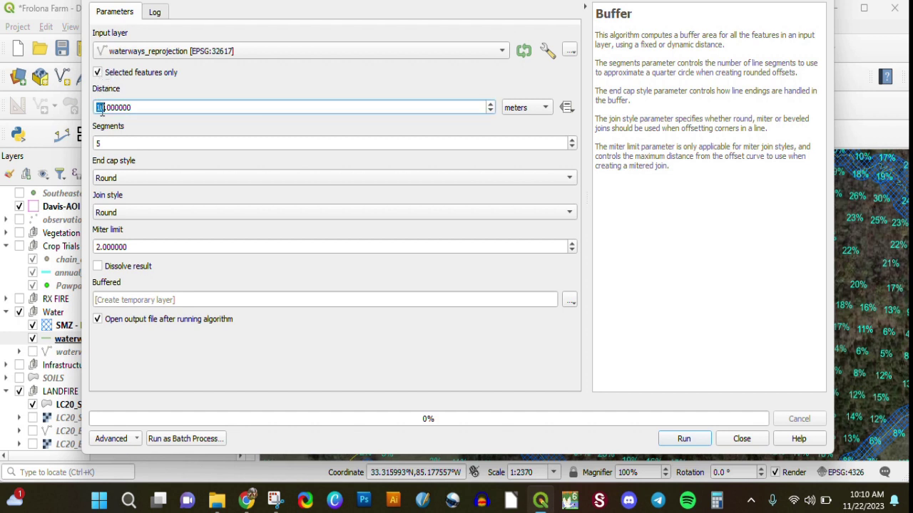
click(524, 103)
click(525, 139)
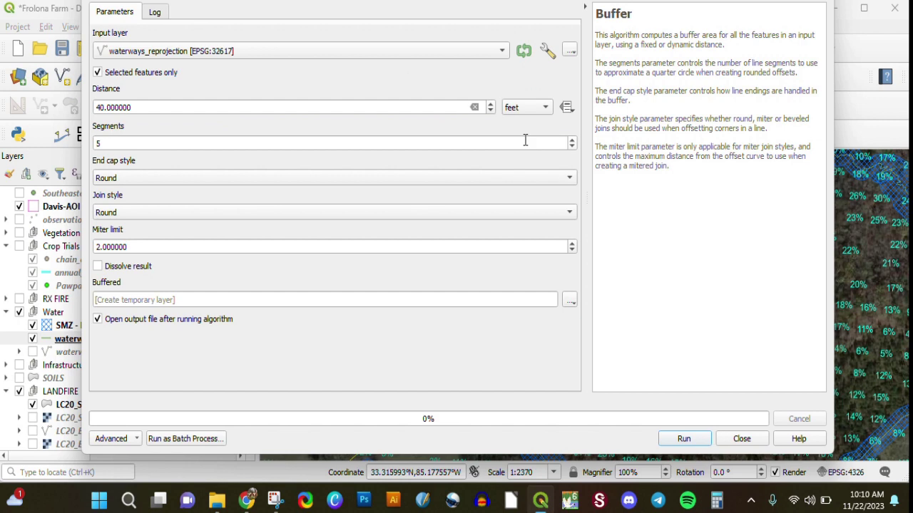
click(139, 144)
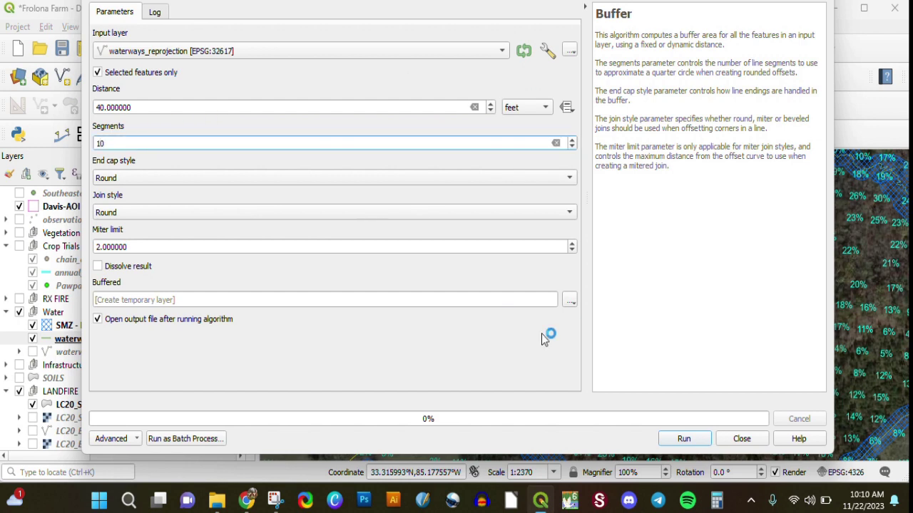
click(689, 437)
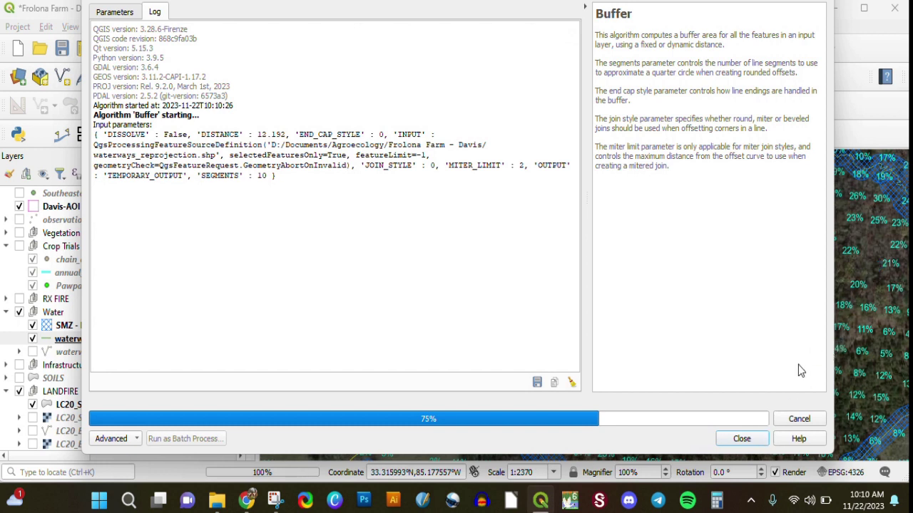
click(742, 438)
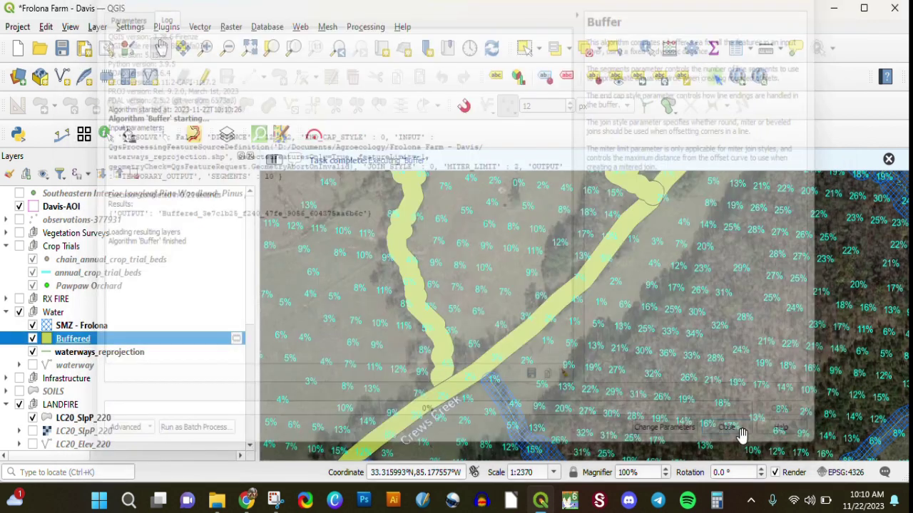
- Select the three buffered creek pieces: the top piece, the diagonal Crews Creek buffer and the left creek buffer
click(524, 48)
click(646, 194)
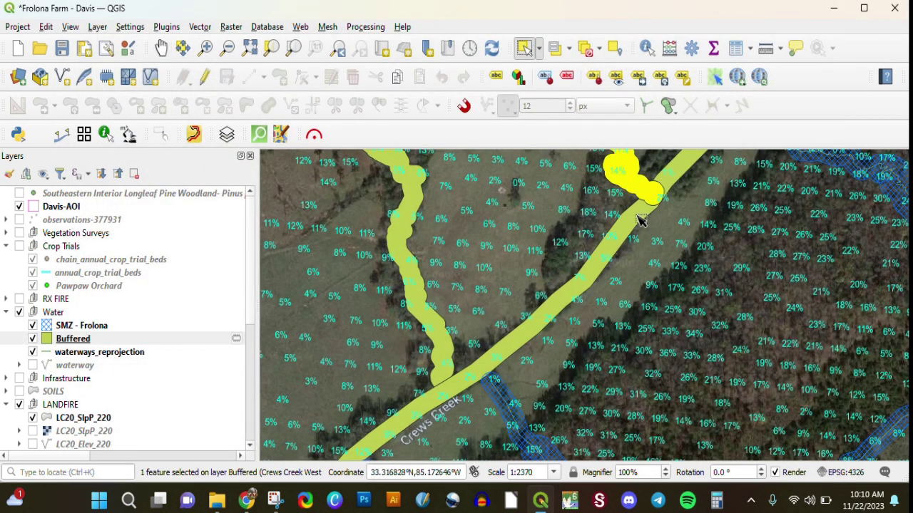
shift+click(639, 222)
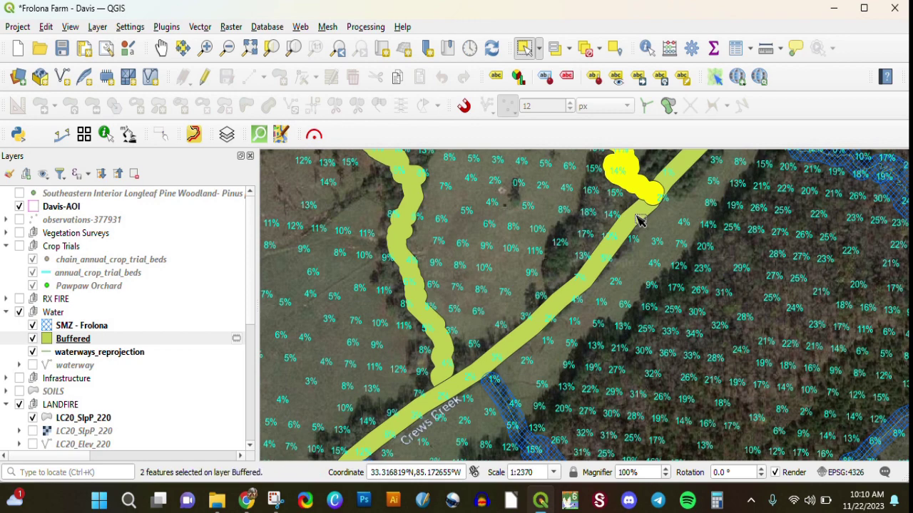
shift+click(422, 319)
drag(422, 318, 686, 187)
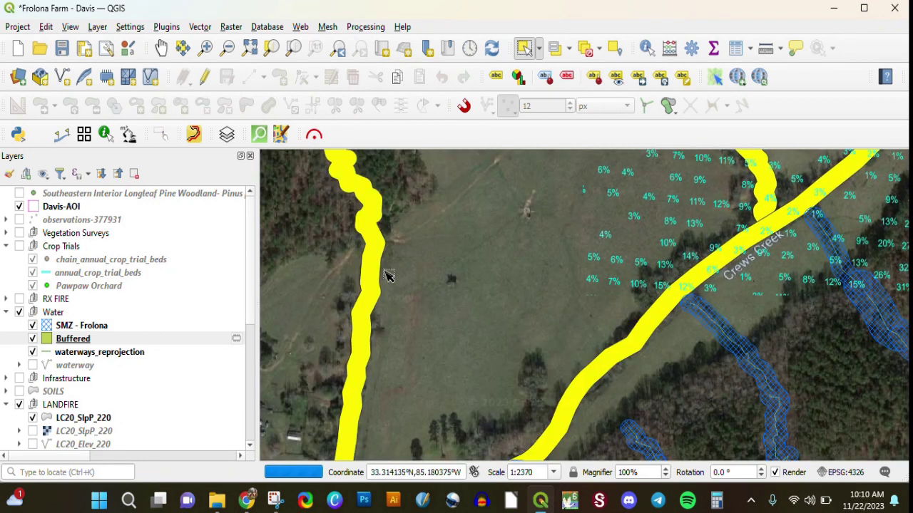
- Paste the selected buffered zones into the SMZ - Frolona layer in edit mode, then clear the selection
click(69, 327)
click(205, 77)
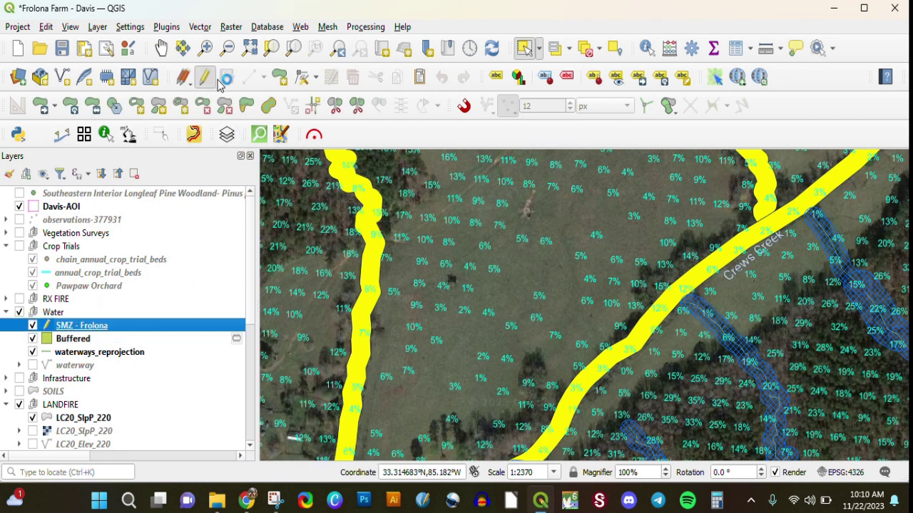
click(419, 77)
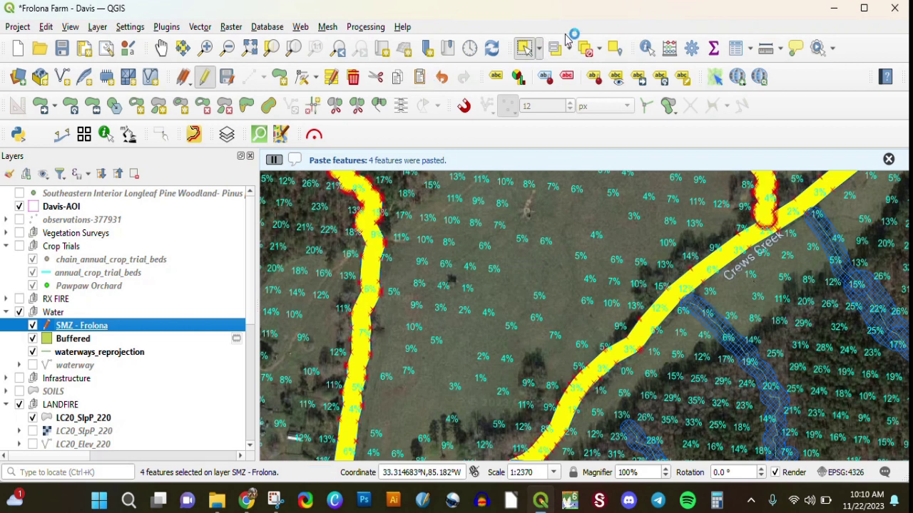
click(586, 48)
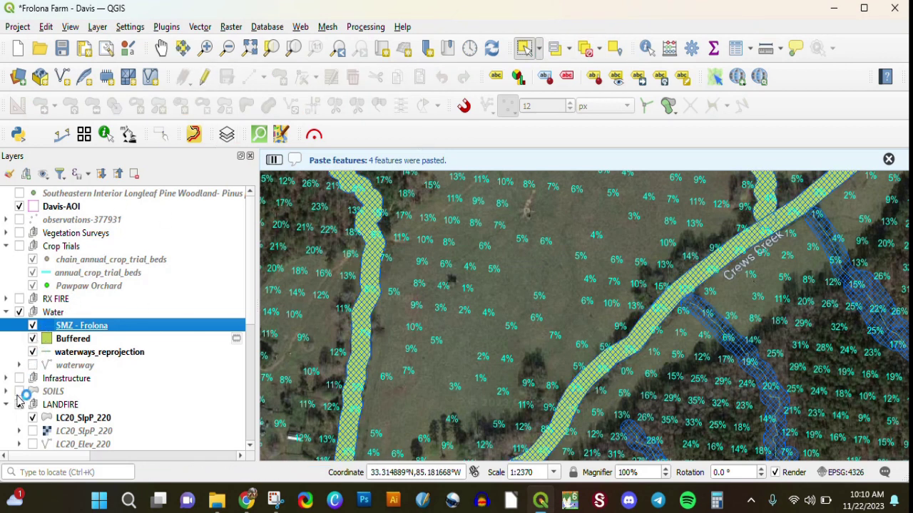
- Hide the LANDFIRE slope labels and remove the Buffered layer from the project
click(20, 405)
click(45, 340)
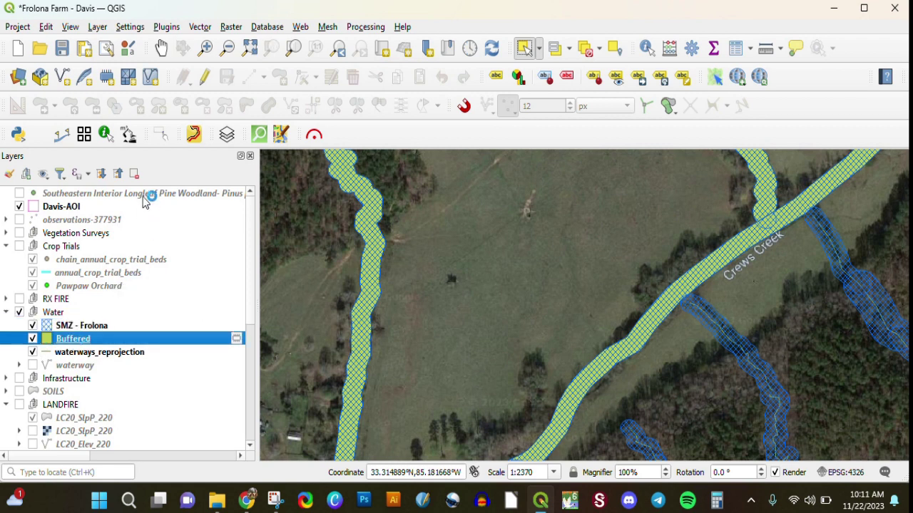
click(133, 173)
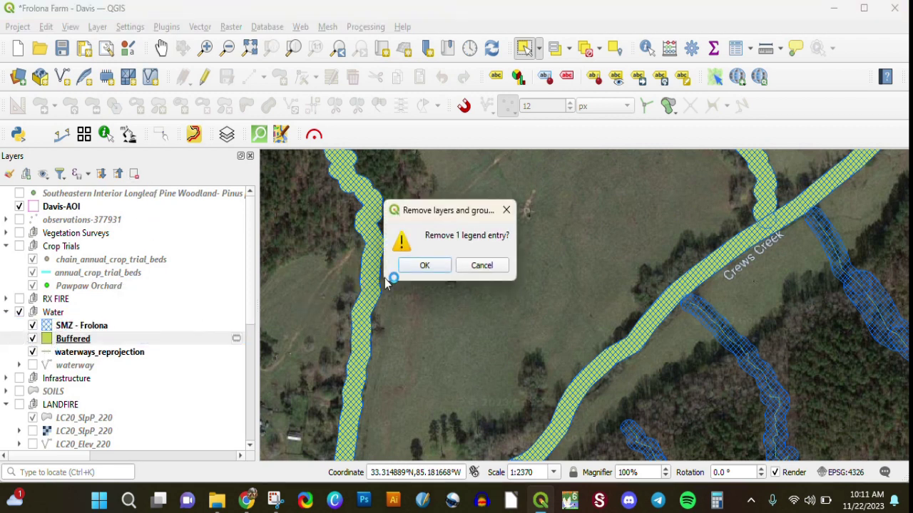
click(420, 266)
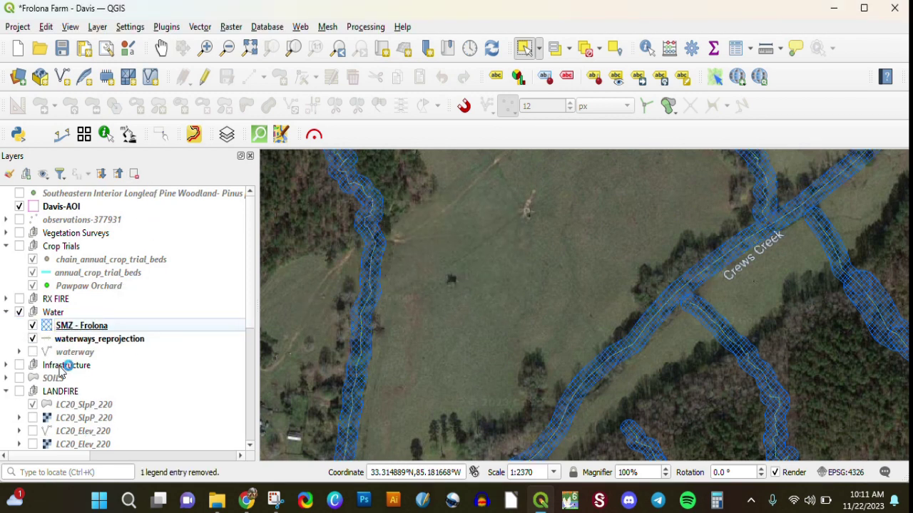
- Zoom out and pan east to view more of the Crews Creek streamside zones
click(227, 48)
click(578, 243)
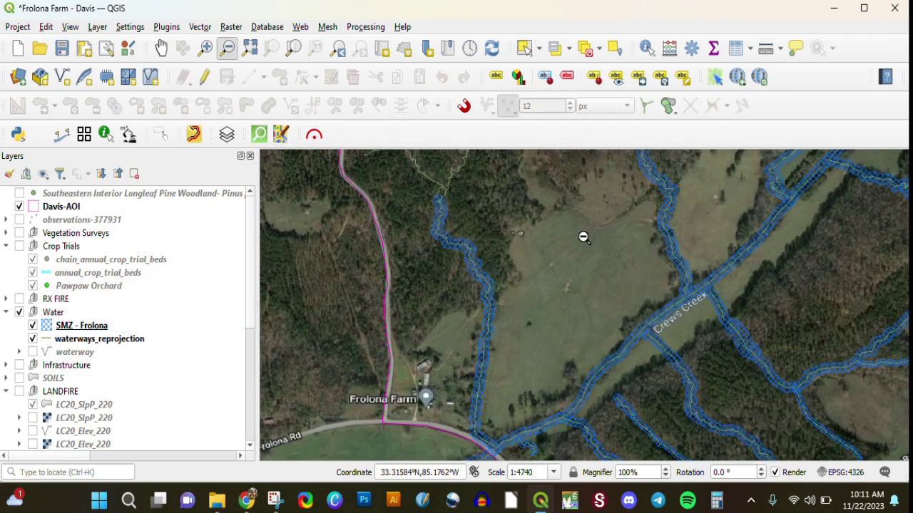
click(161, 48)
drag(679, 224, 516, 299)
drag(571, 255, 544, 246)
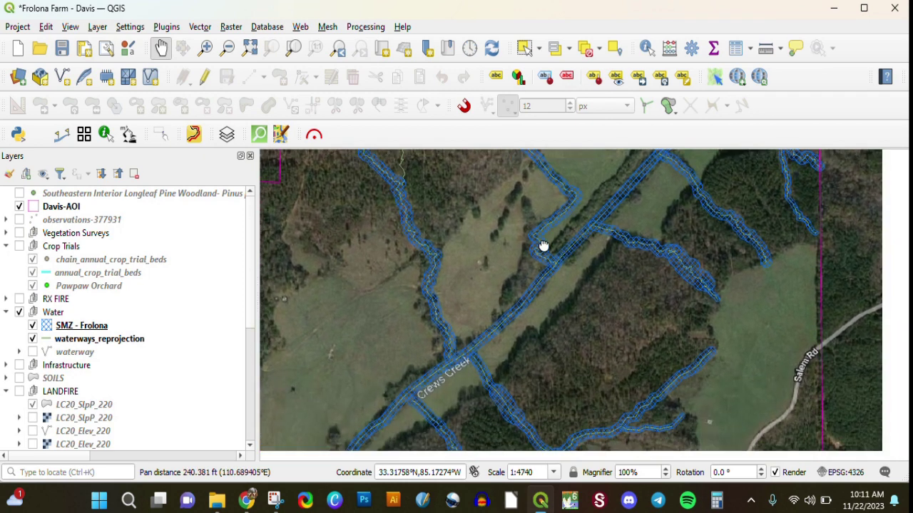
- Hide the Water group and zoom out until the whole farm boundary shows
click(19, 313)
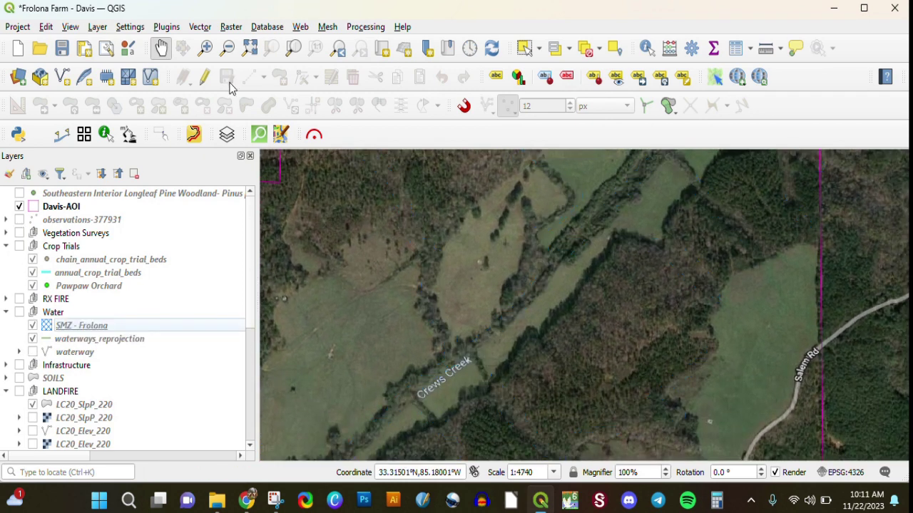
click(227, 47)
click(641, 294)
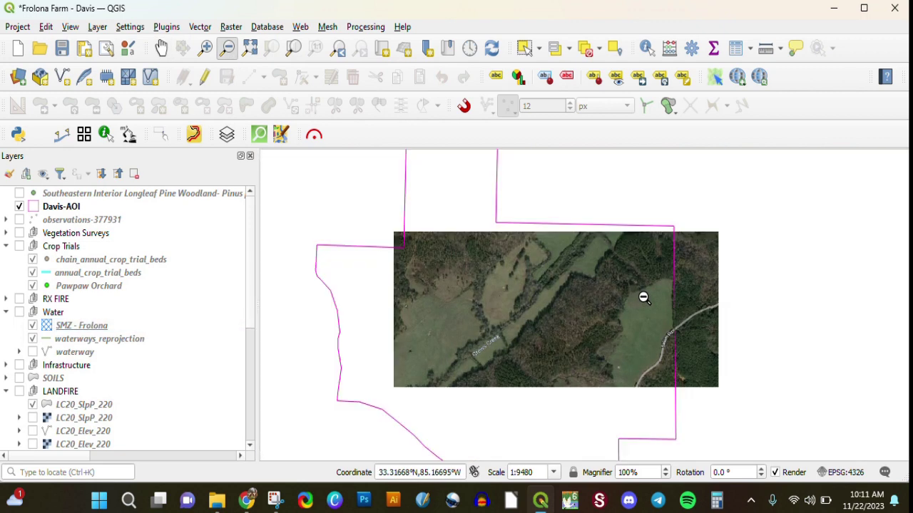
click(162, 48)
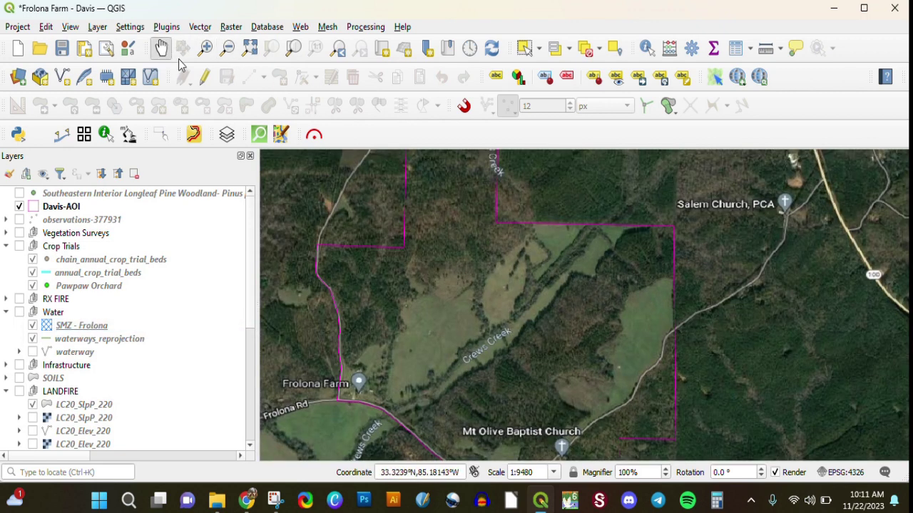
- Run Extract by attribute on observations-377931 with scientific_name equal to 'Symphyotrichum georgianum'
click(20, 221)
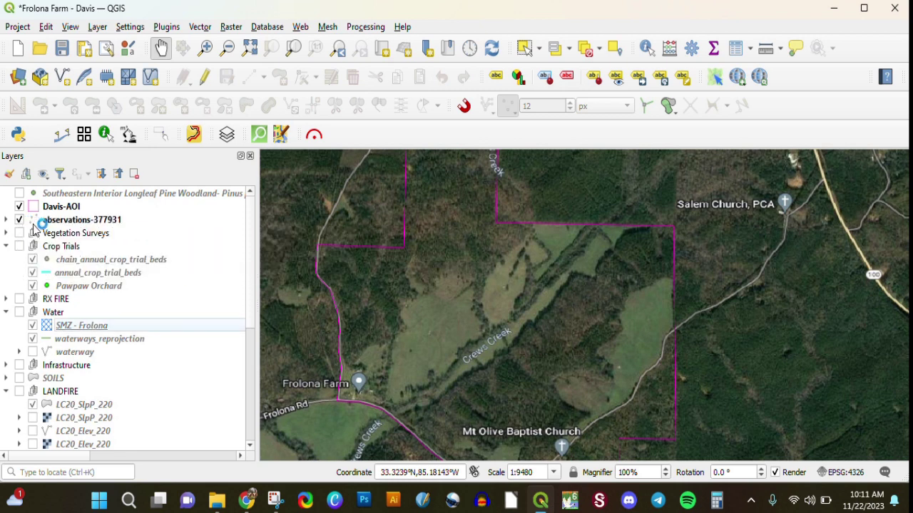
click(60, 225)
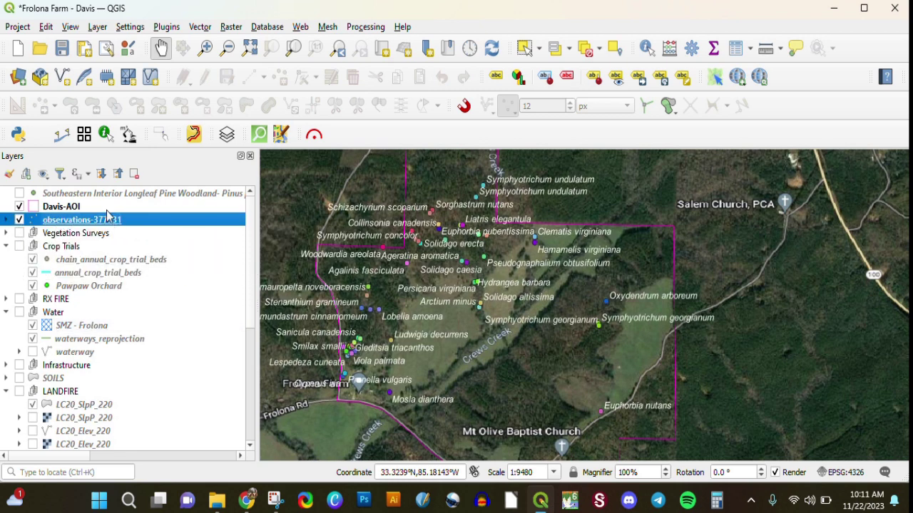
click(693, 50)
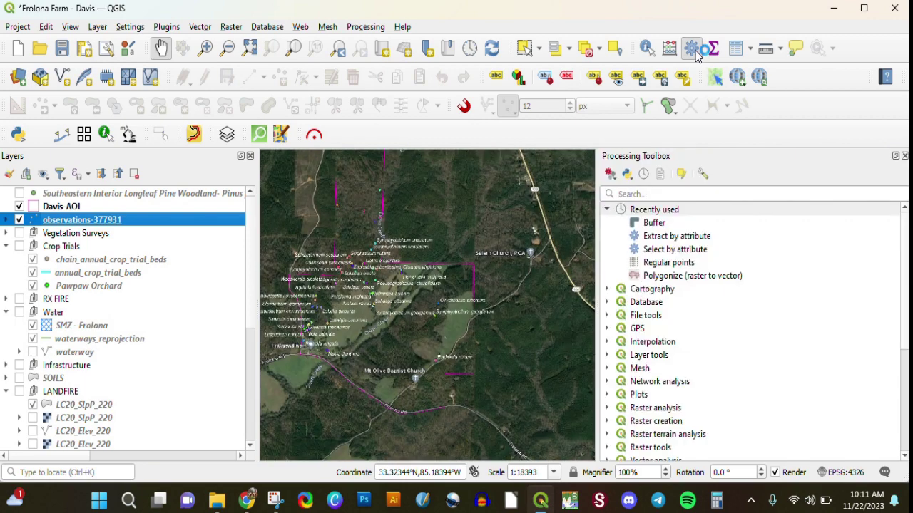
click(651, 251)
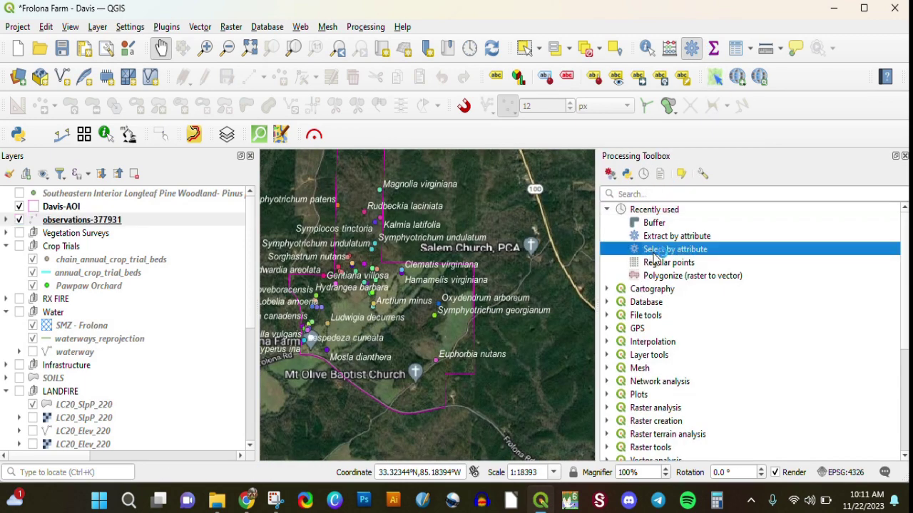
double_click(654, 236)
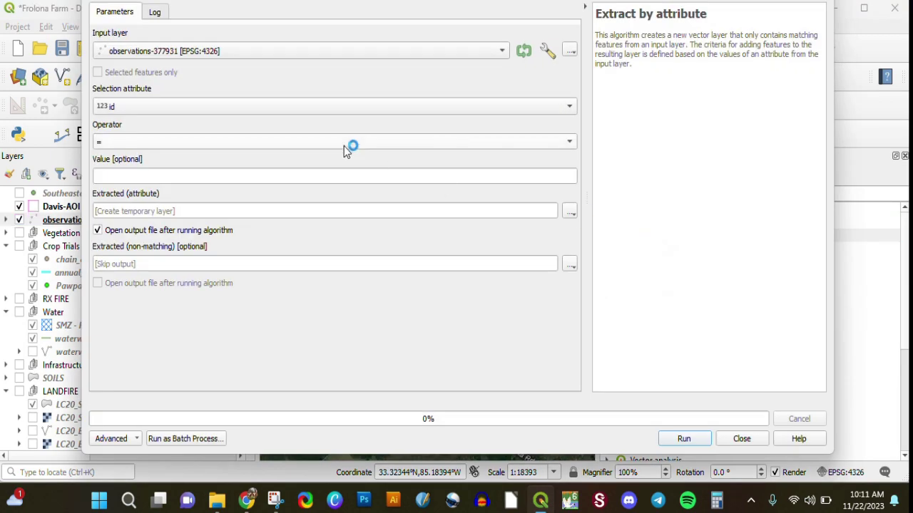
click(240, 107)
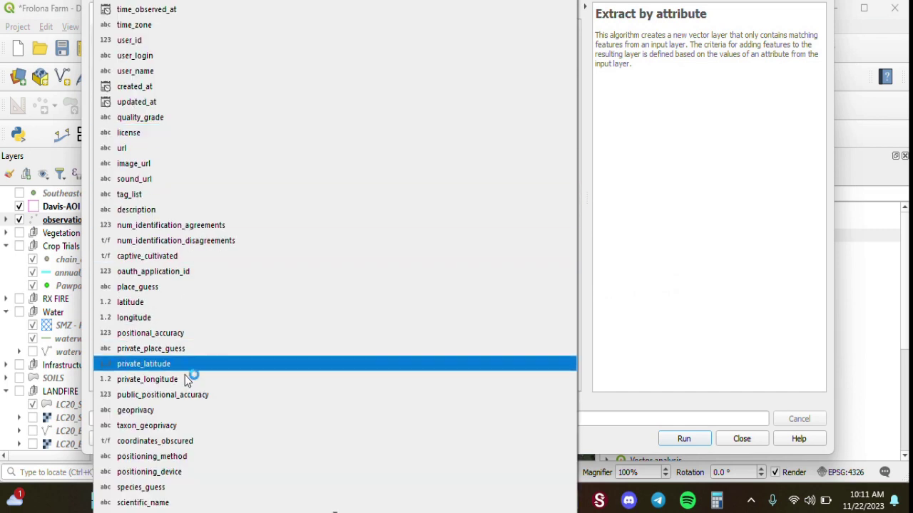
click(163, 502)
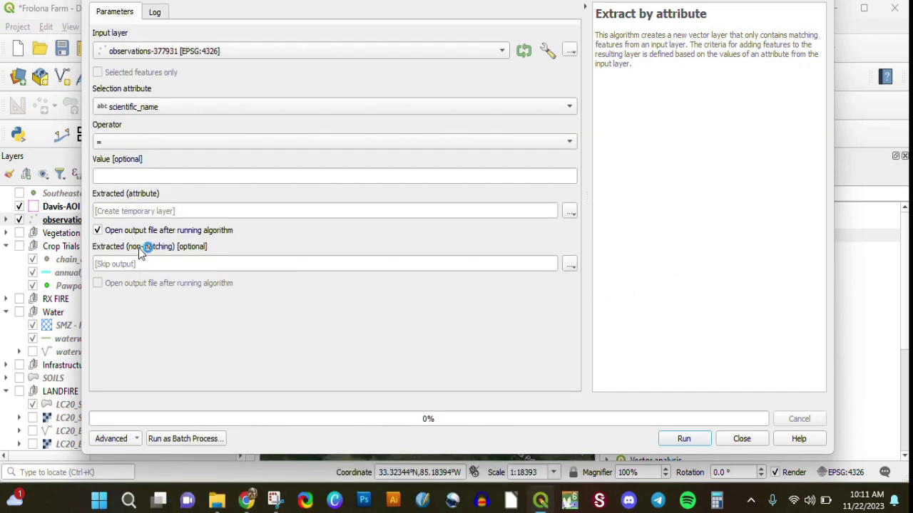
click(141, 176)
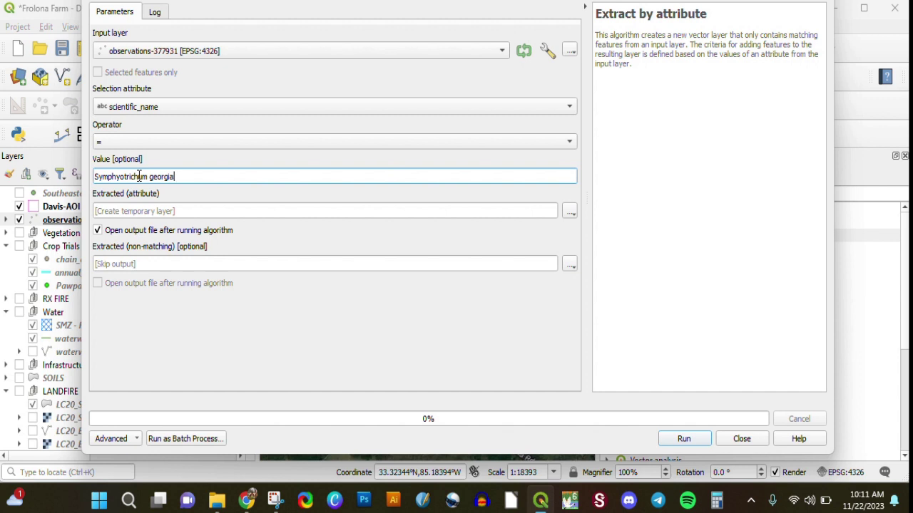
click(684, 439)
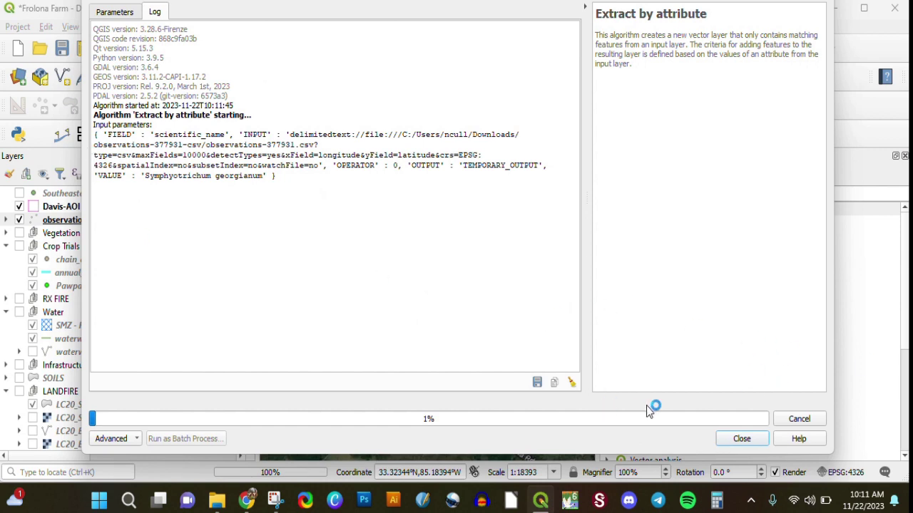
- Hide observations-377931 and zoom in around the extracted purple Symphyotrichum georgianum point
click(744, 439)
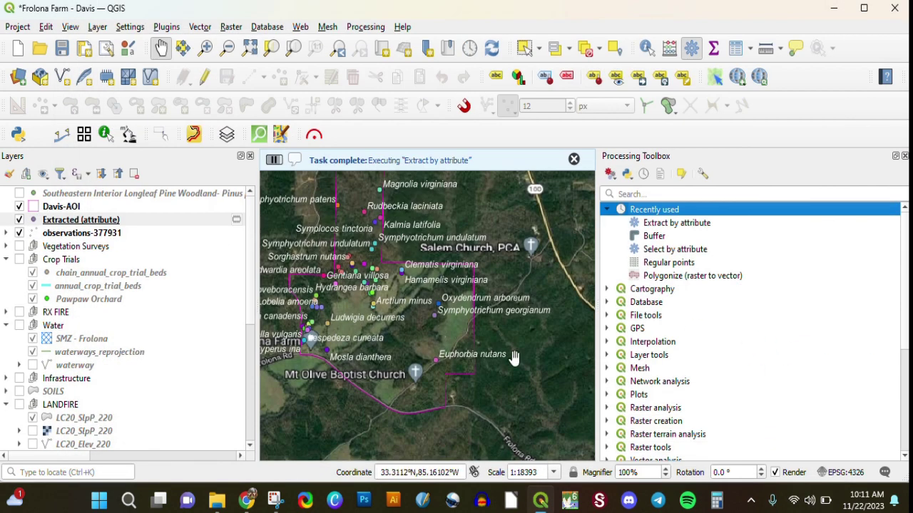
click(19, 233)
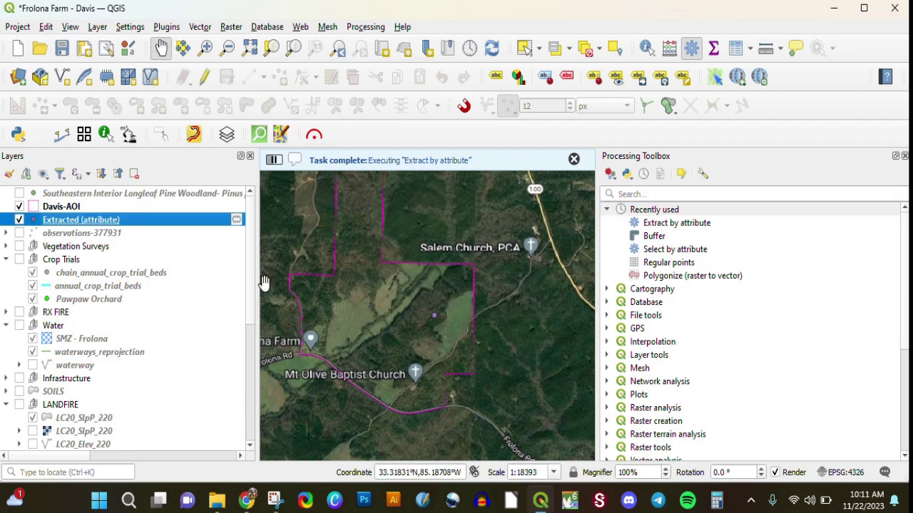
click(205, 49)
drag(402, 286, 475, 350)
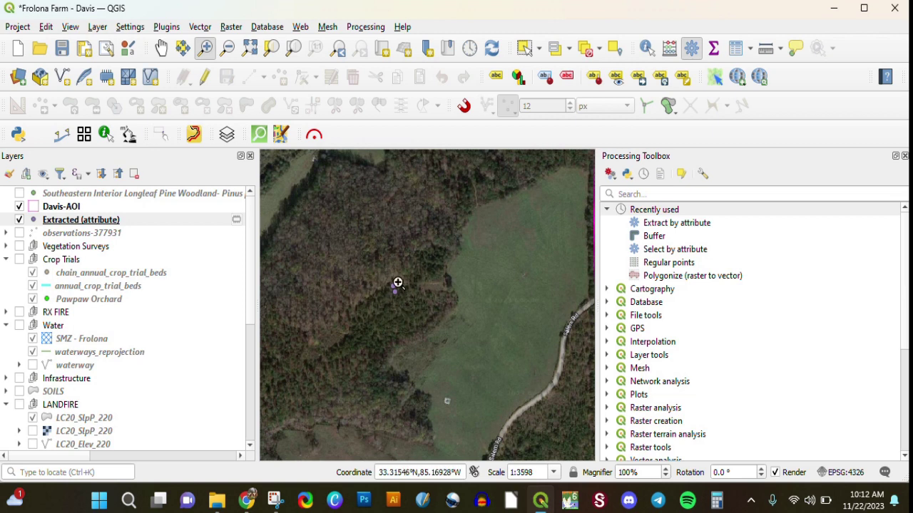
click(161, 49)
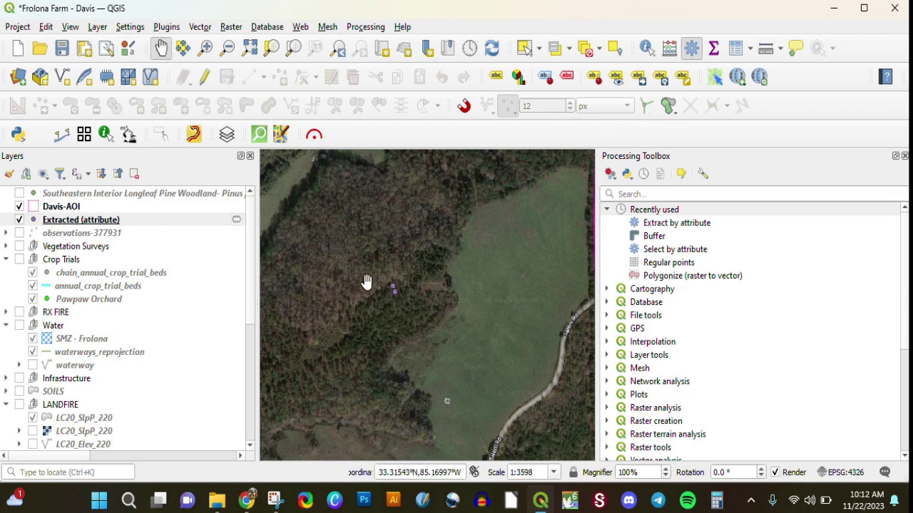
mouse_move(397, 288)
mouse_down()
mouse_move(414, 290)
mouse_move(414, 279)
mouse_move(414, 292)
mouse_up()
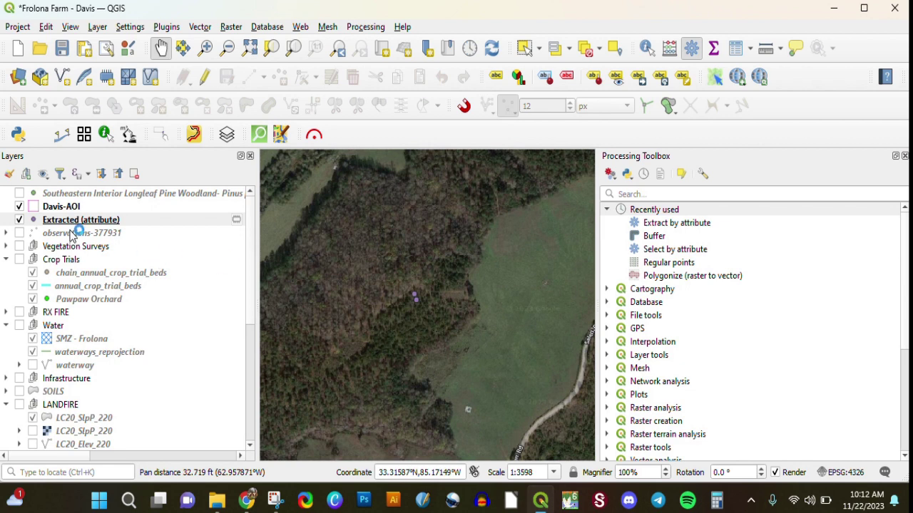
- Hide the Extracted (attribute) layer and close the Processing Toolbox
click(20, 220)
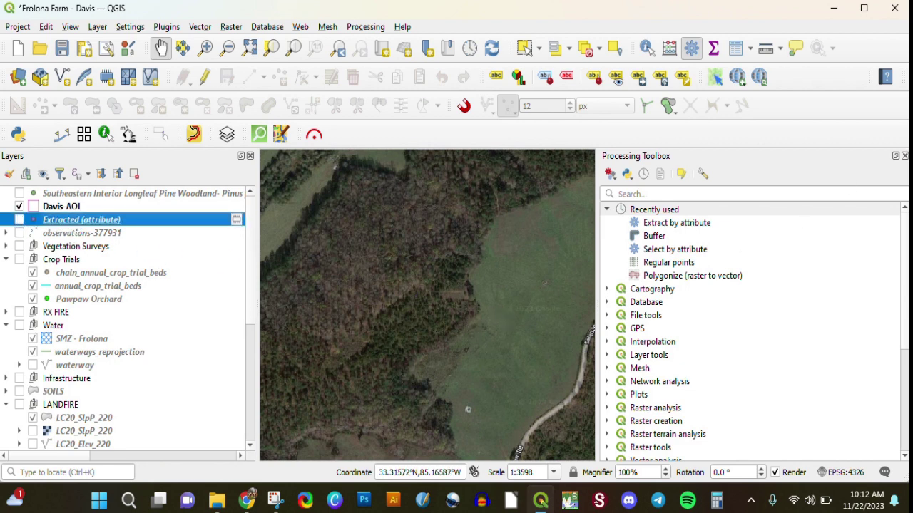
click(904, 155)
drag(758, 243, 455, 280)
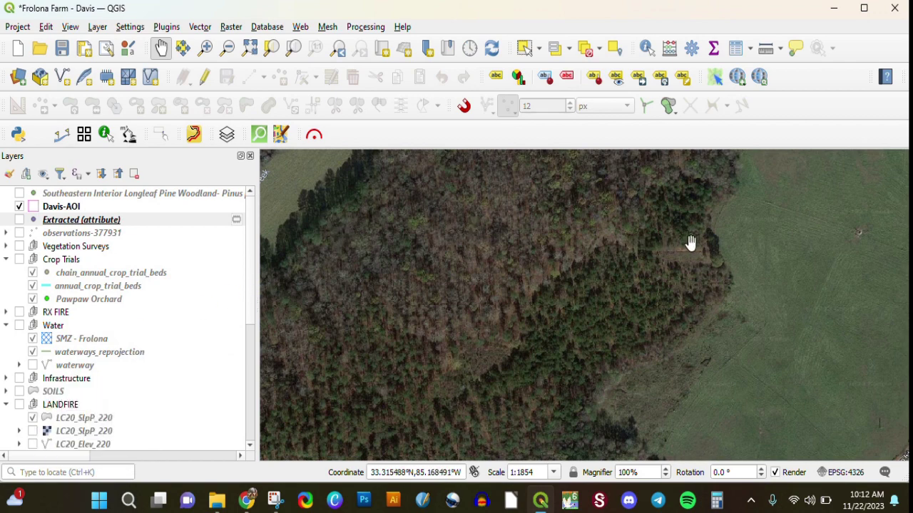
- Turn on the SOILS layer and pan across its Low and Moderate erosion zones
click(19, 392)
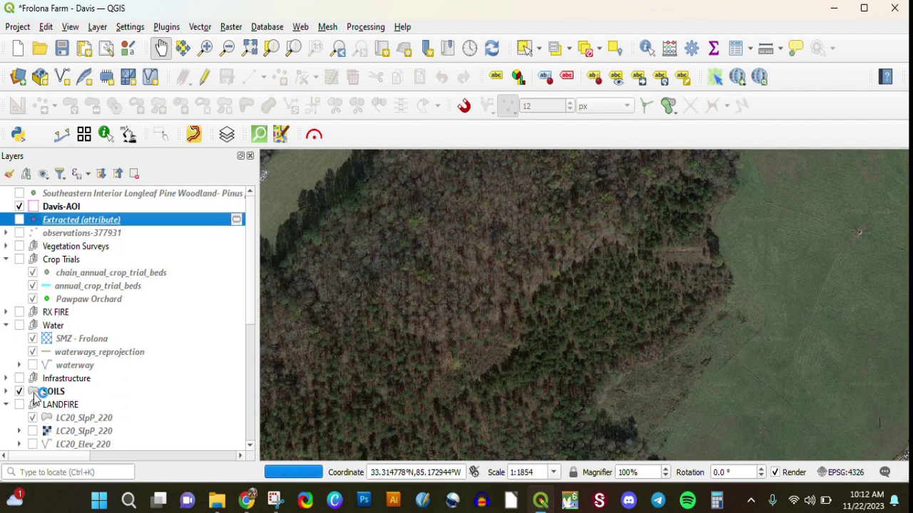
click(41, 395)
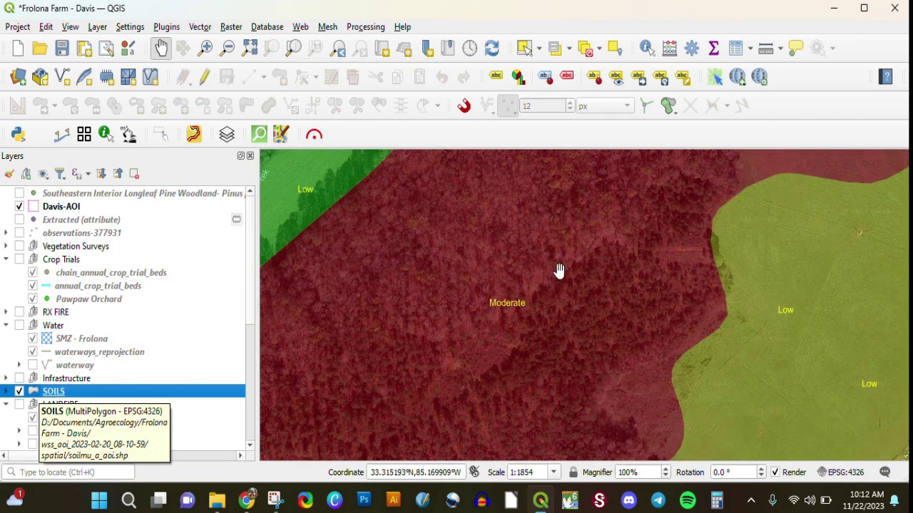
drag(603, 252, 580, 302)
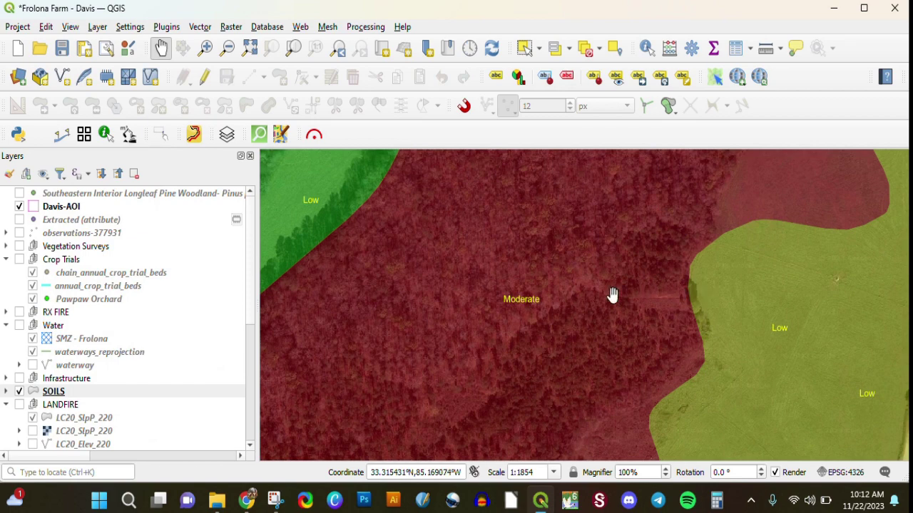
drag(496, 356, 574, 331)
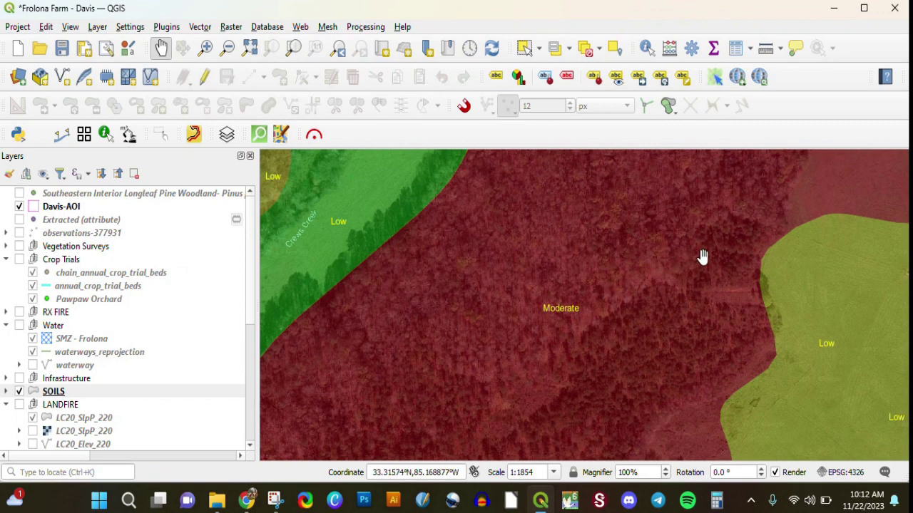
mouse_move(702, 256)
mouse_down()
mouse_move(687, 281)
mouse_move(548, 335)
mouse_move(471, 302)
mouse_up()
mouse_move(564, 283)
mouse_down()
mouse_move(547, 256)
mouse_move(620, 304)
mouse_move(758, 279)
mouse_move(556, 244)
mouse_move(611, 297)
mouse_up()
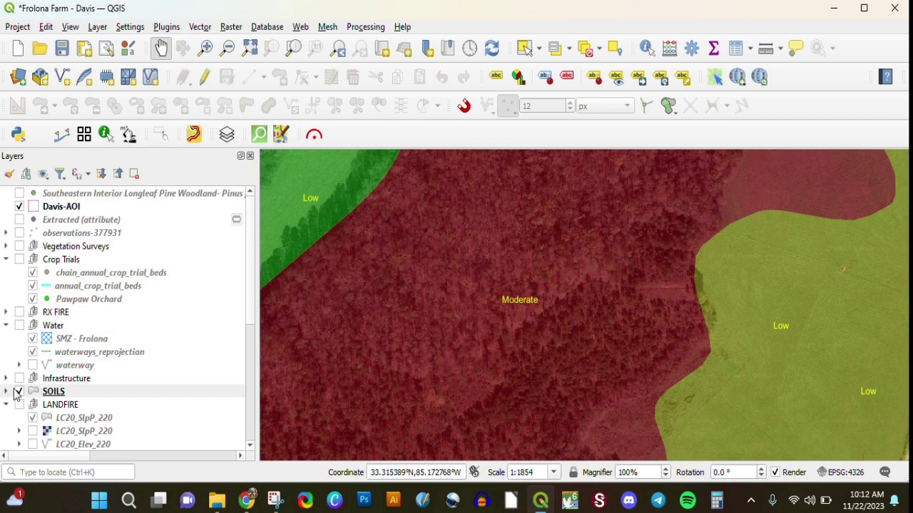
- Zoom out twice and centre the map so soils across the whole farm are visible
click(227, 48)
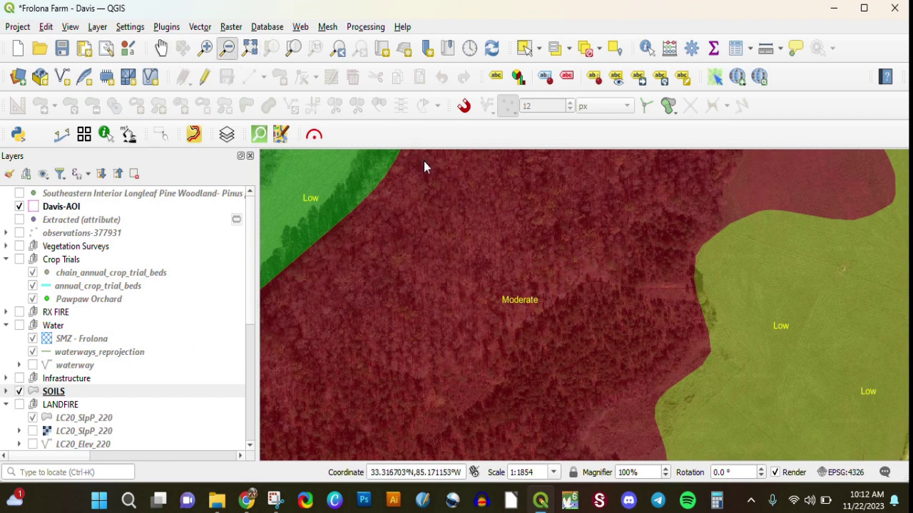
click(761, 254)
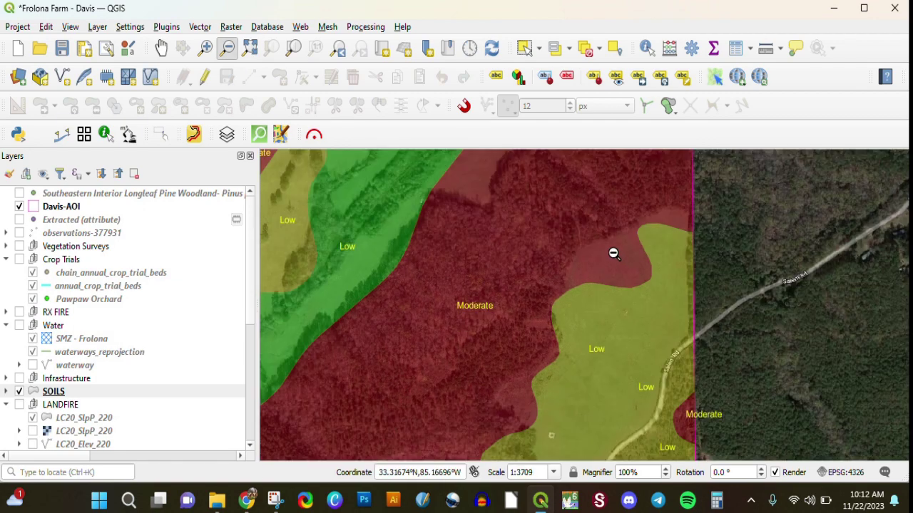
click(161, 48)
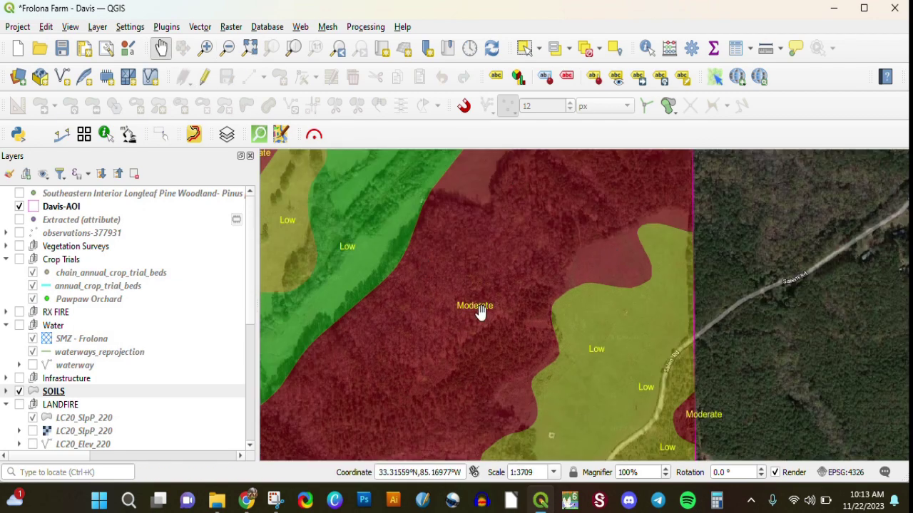
drag(481, 312, 668, 268)
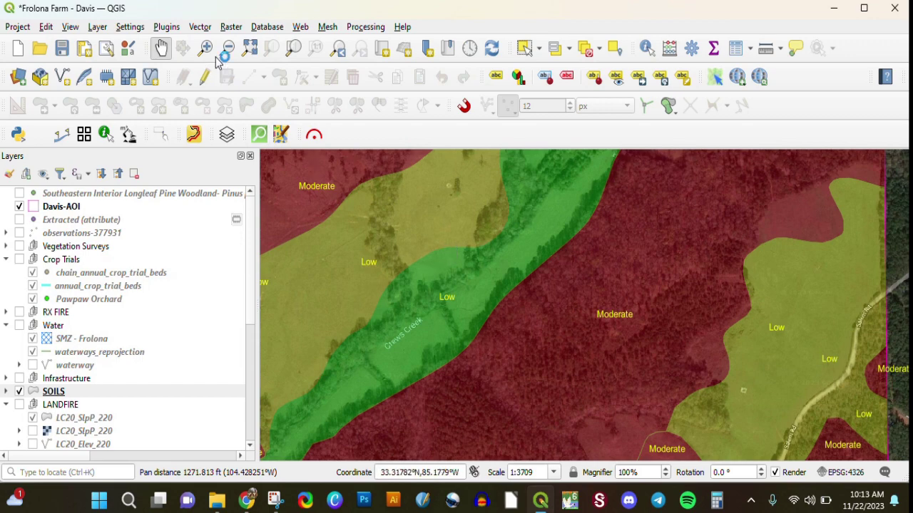
click(227, 48)
click(564, 257)
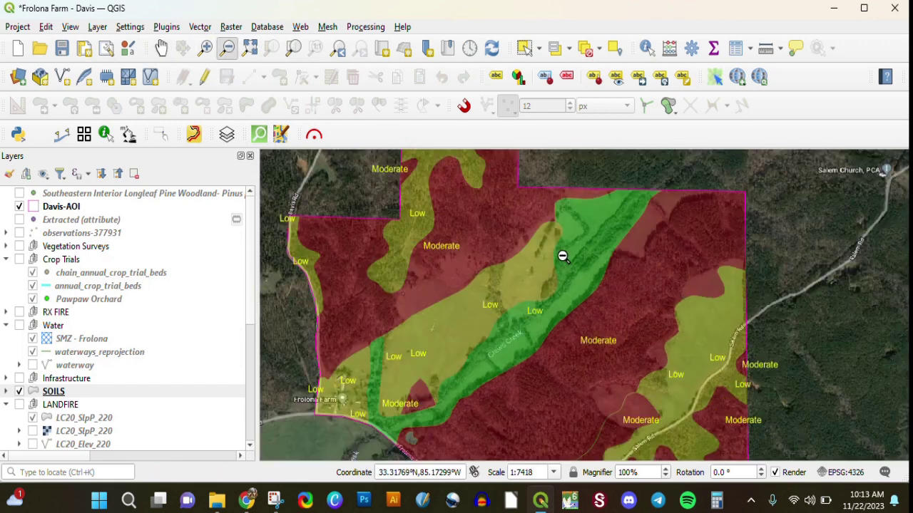
click(161, 48)
drag(596, 223, 576, 242)
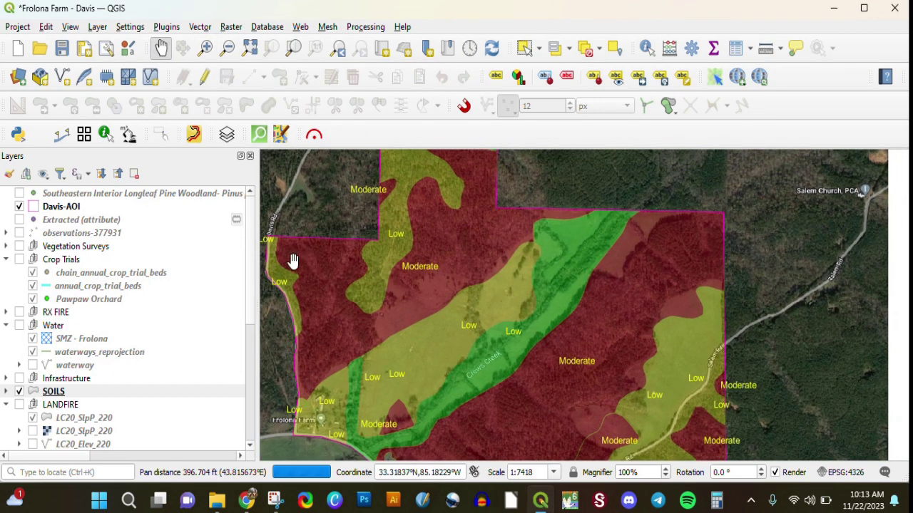
click(19, 391)
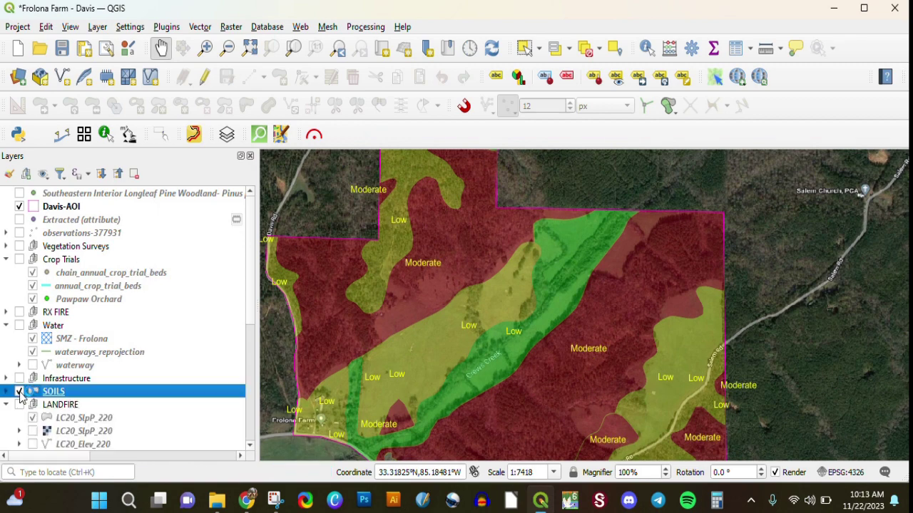
- Hide SOILS and centre the map on the orchard points and crop trial beds
click(19, 391)
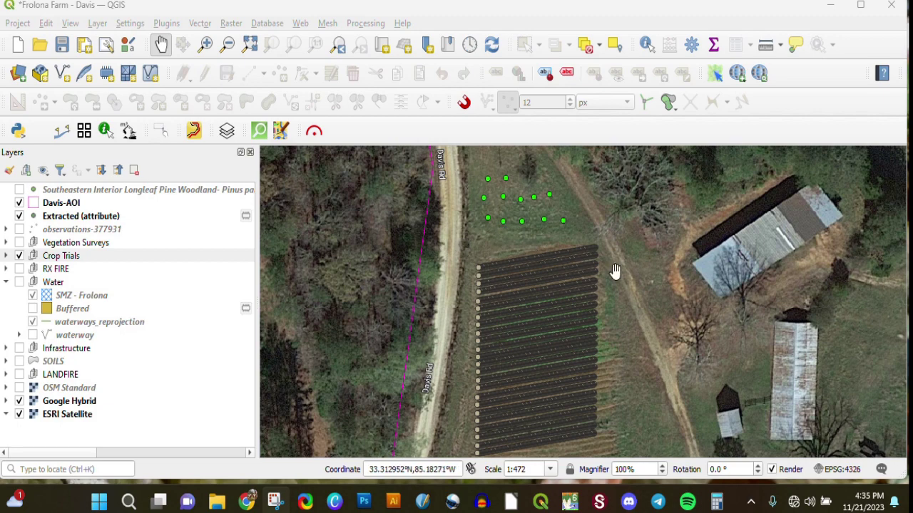
drag(610, 272, 577, 289)
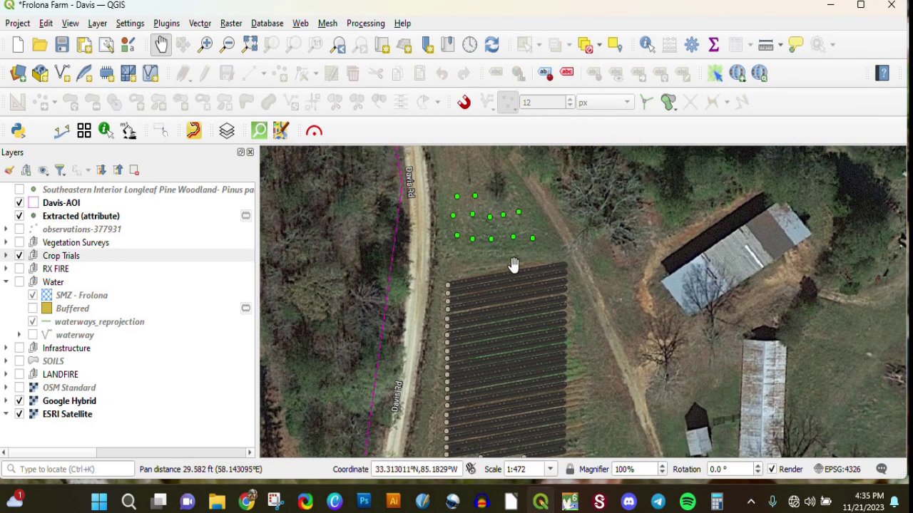
drag(483, 217, 474, 224)
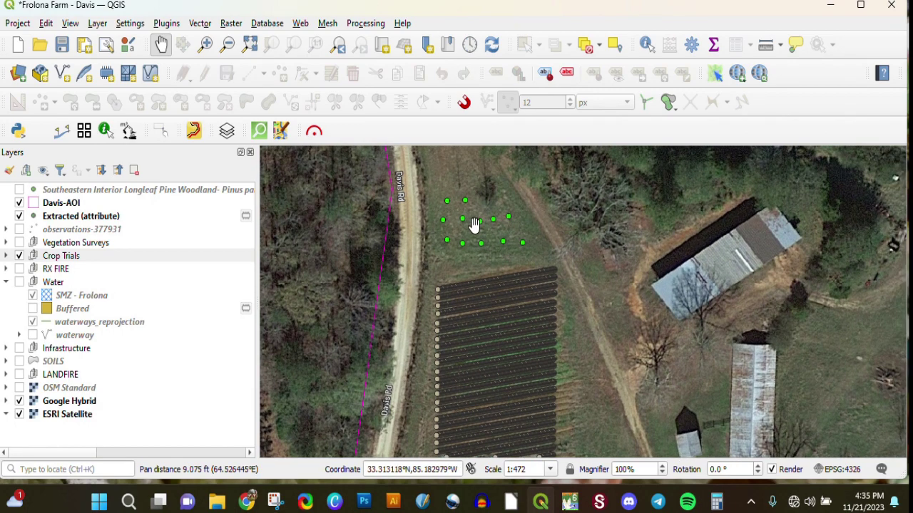
drag(463, 264, 456, 267)
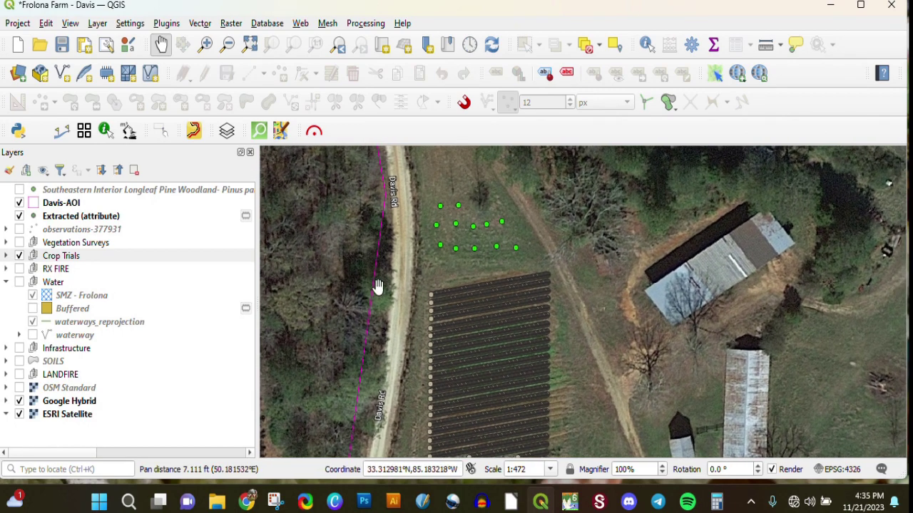
drag(471, 230, 491, 273)
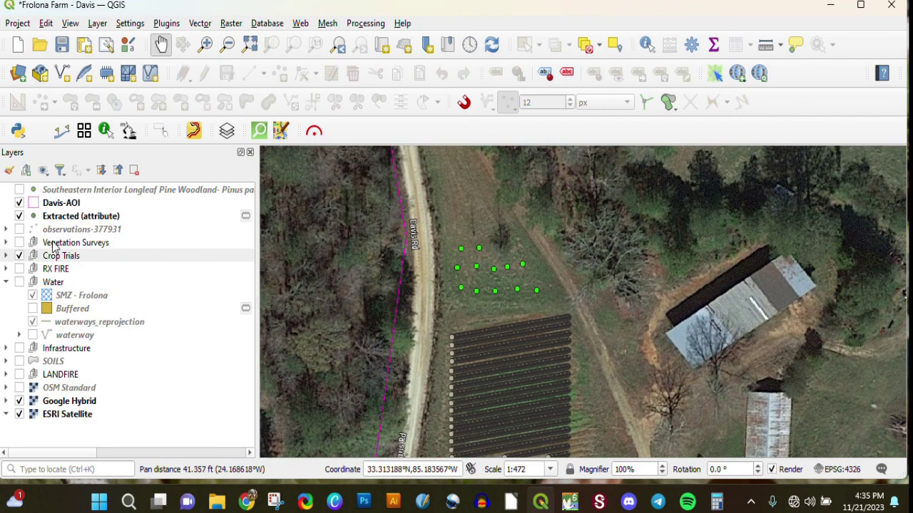
- Expand the Crop Trials group and select the Pawpaw Orchard layer
click(71, 256)
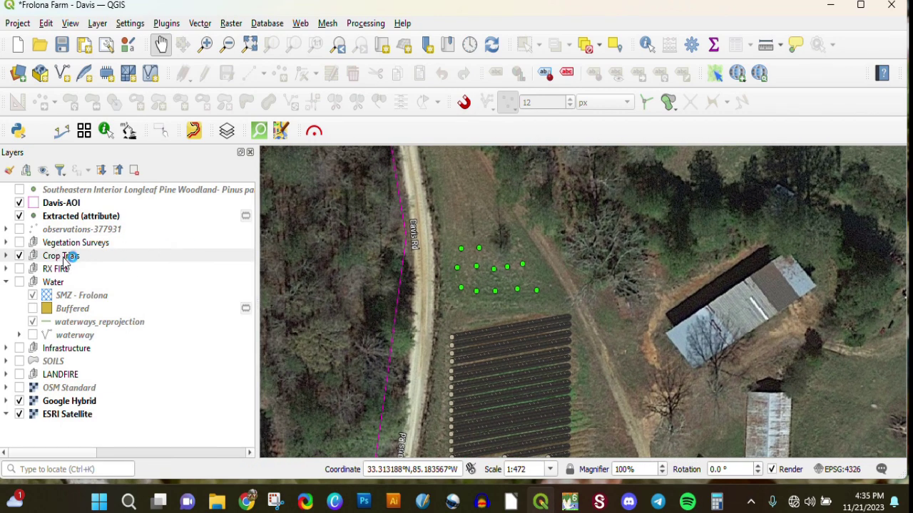
click(5, 255)
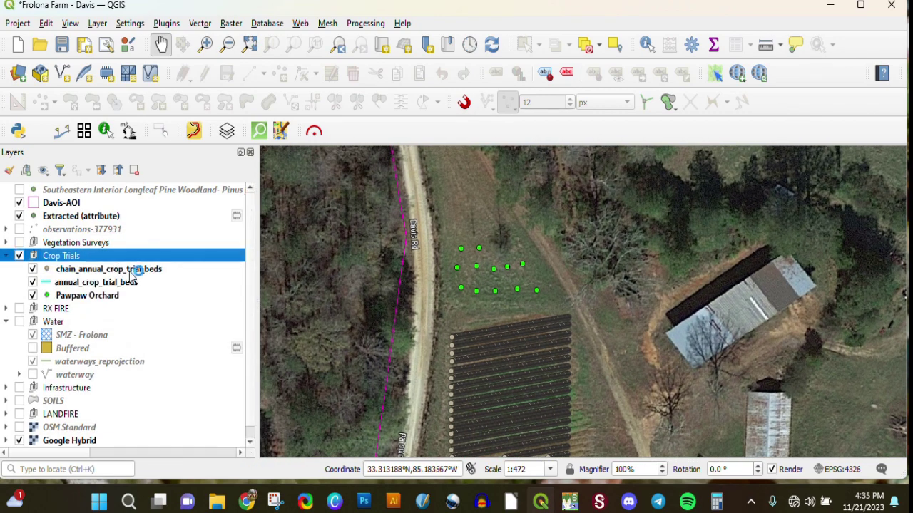
click(89, 295)
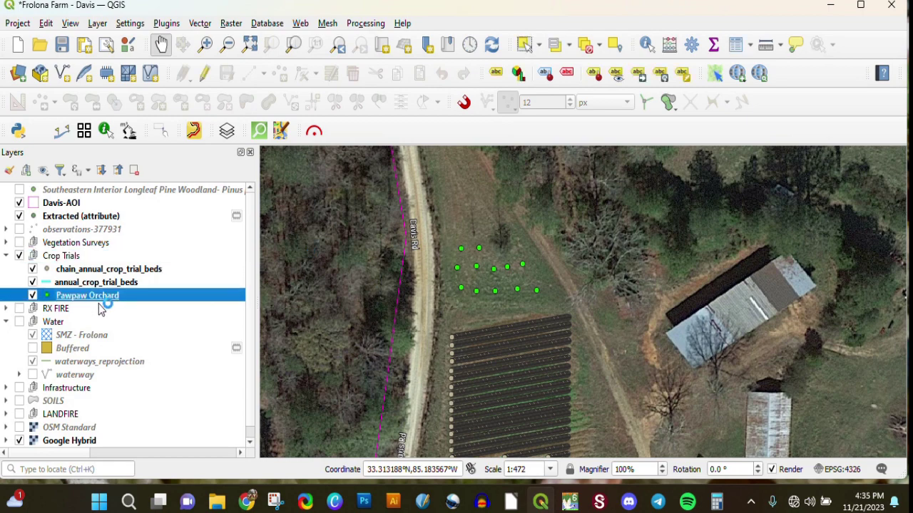
- Check the Pawpaw Orchard attribute table's 12 tree records, then switch on the Vegetation Surveys group
click(735, 45)
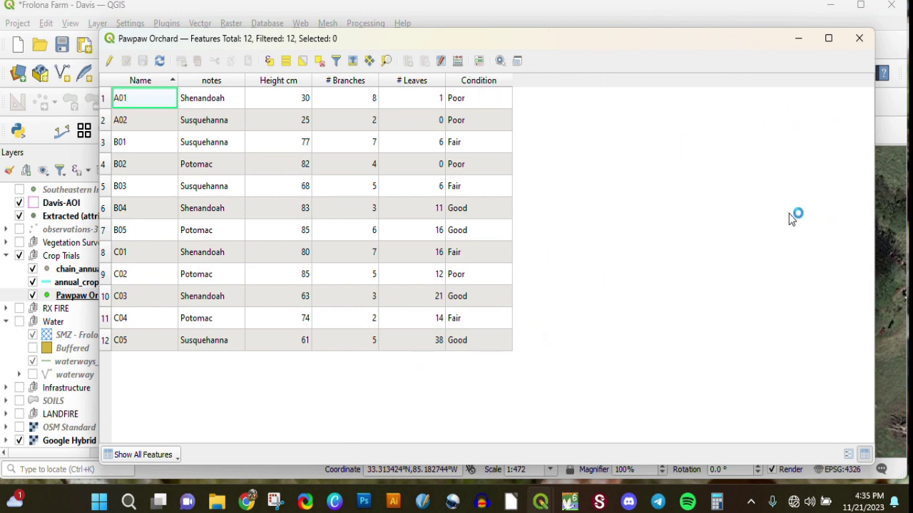
click(860, 38)
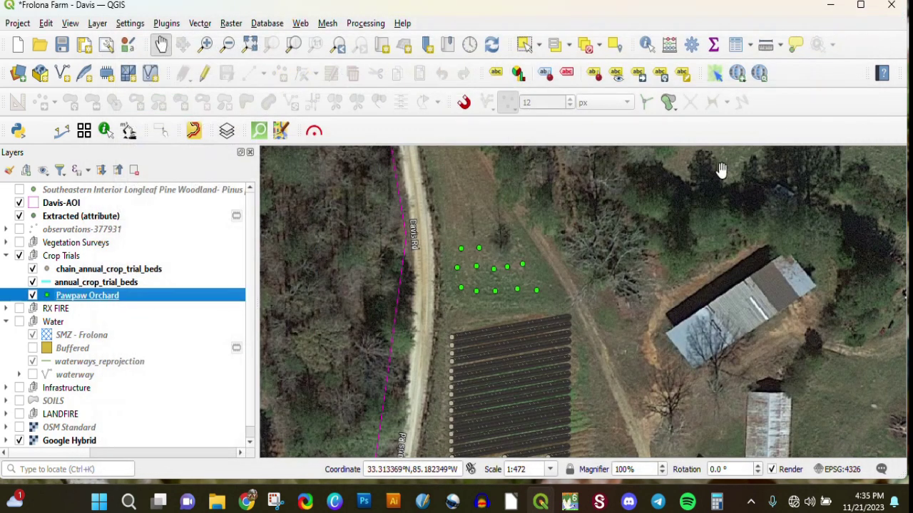
mouse_move(539, 264)
mouse_down()
mouse_move(530, 285)
mouse_move(528, 254)
mouse_up()
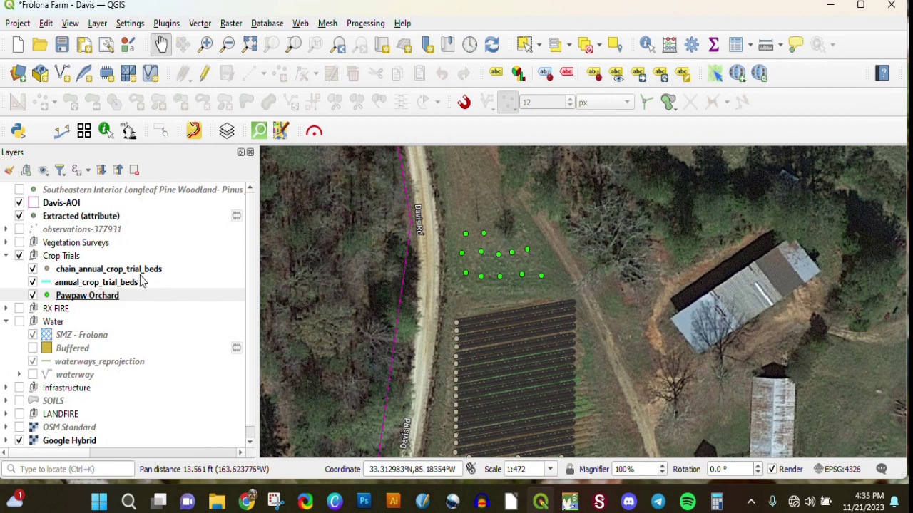
click(19, 243)
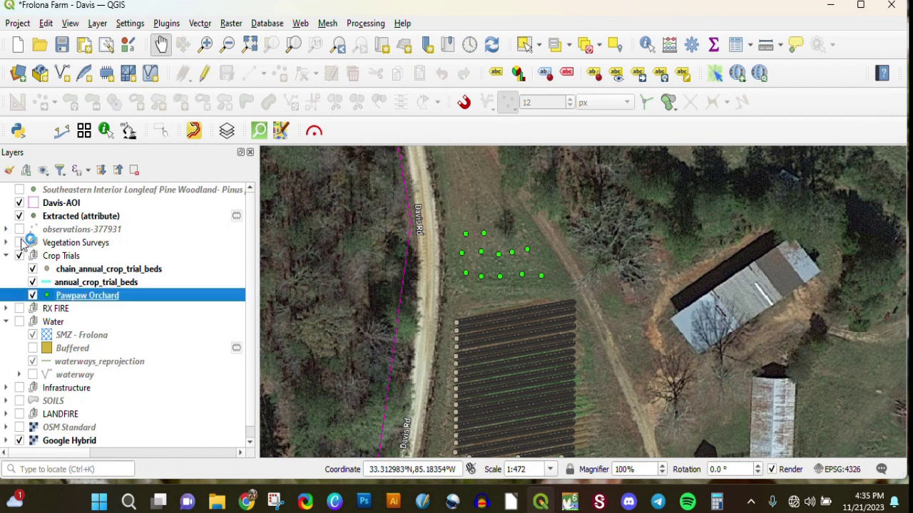
- Zoom to the Davis-AOI layer, then box-zoom onto the survey points on its eastern boundary
right_click(71, 202)
click(114, 9)
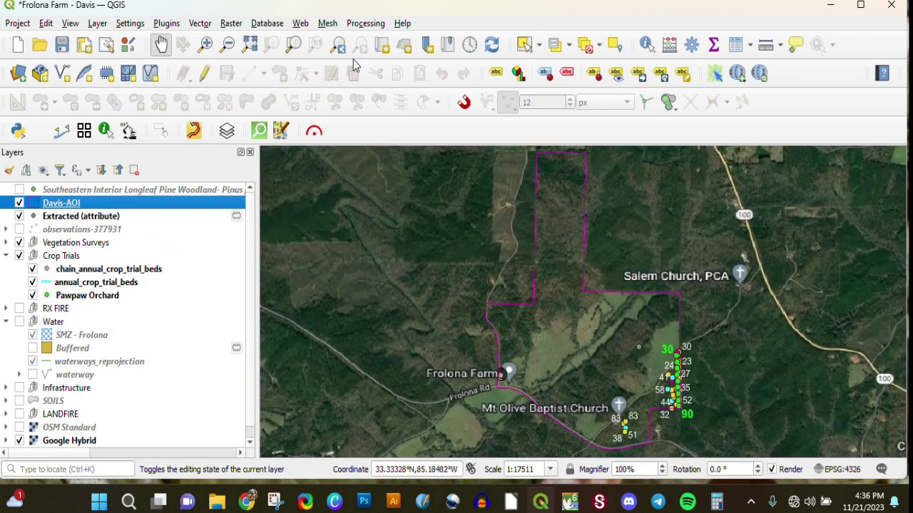
click(205, 44)
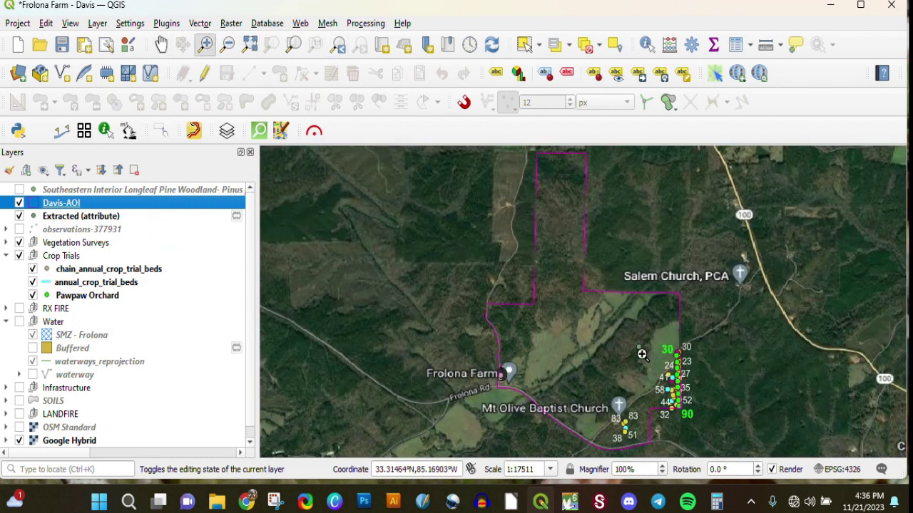
drag(657, 349, 706, 398)
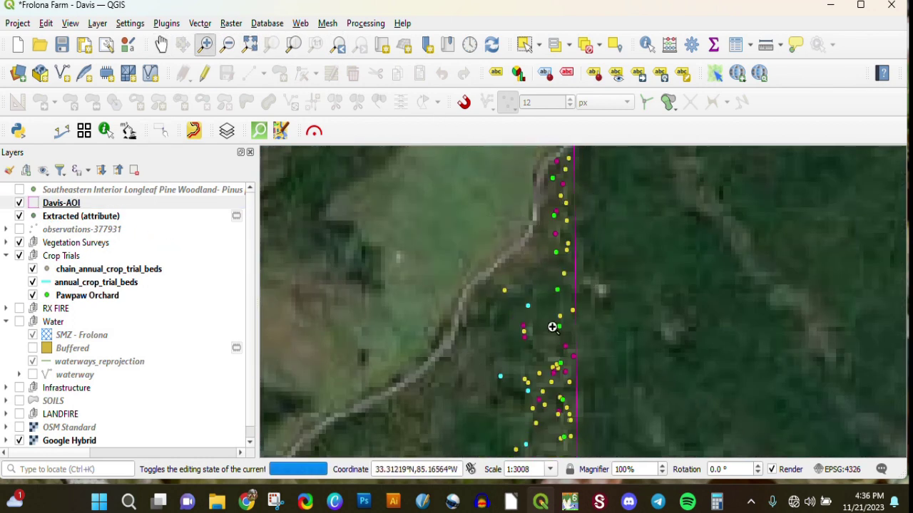
- Pan the map to centre the labelled survey points and bring the southern ones into view
click(161, 44)
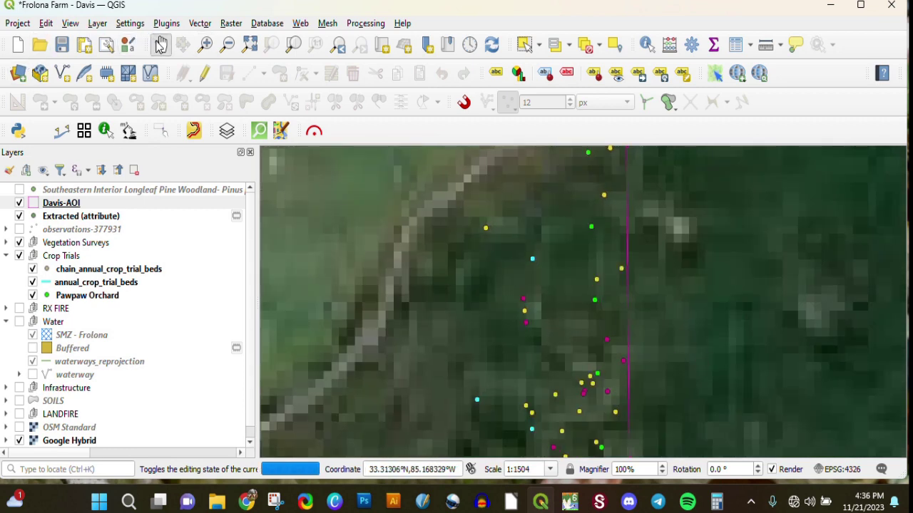
click(611, 316)
drag(611, 316, 475, 241)
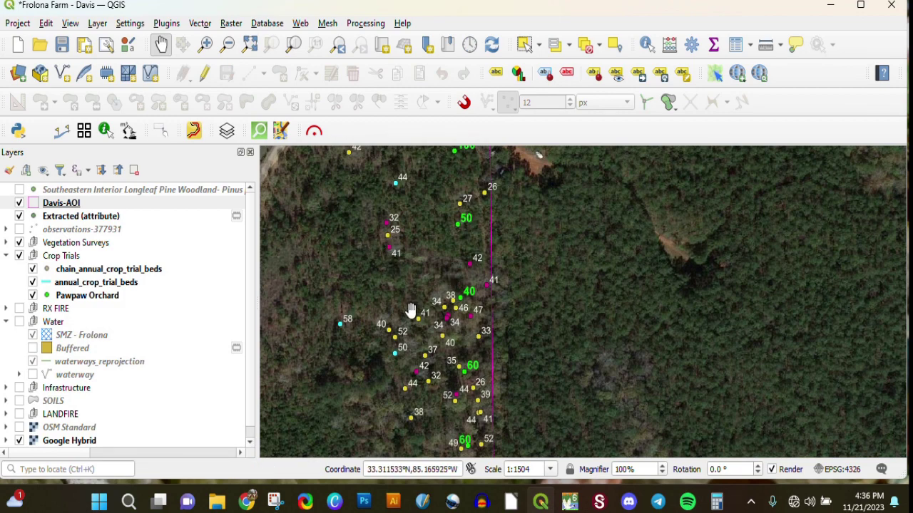
drag(411, 310, 436, 325)
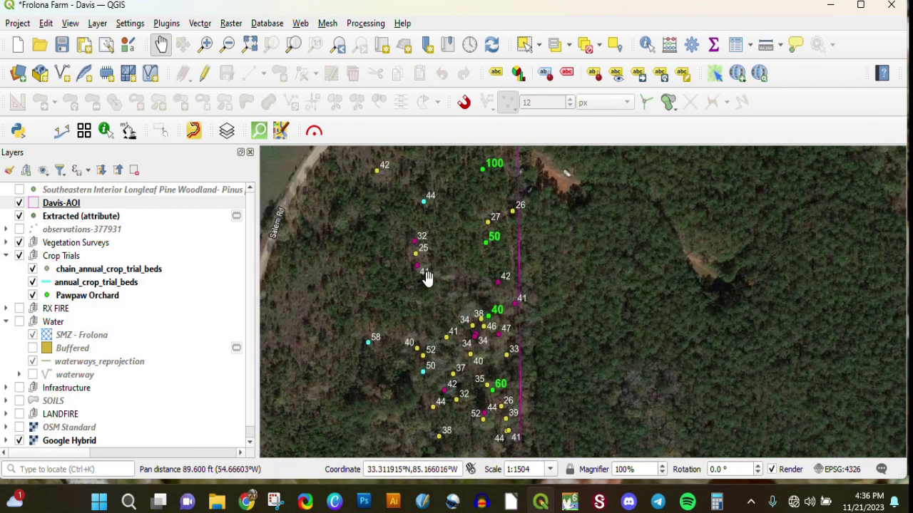
drag(441, 278, 445, 279)
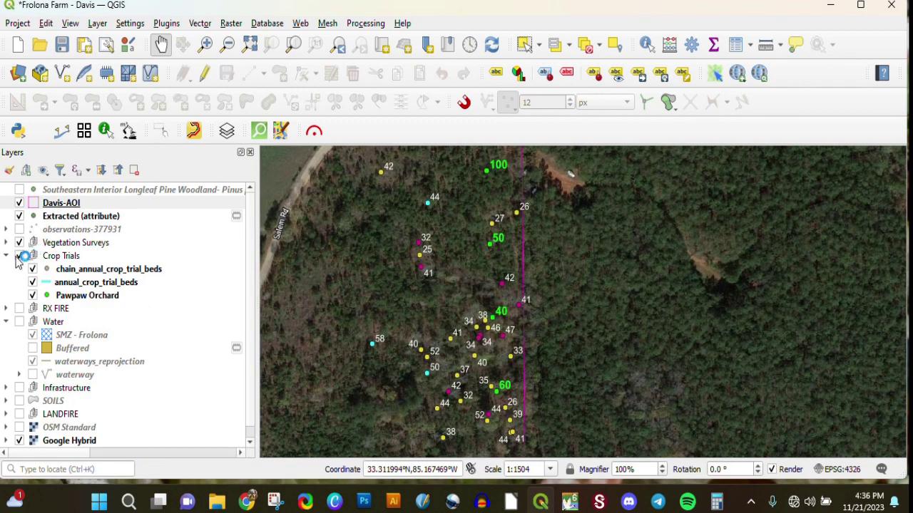
drag(477, 358, 492, 309)
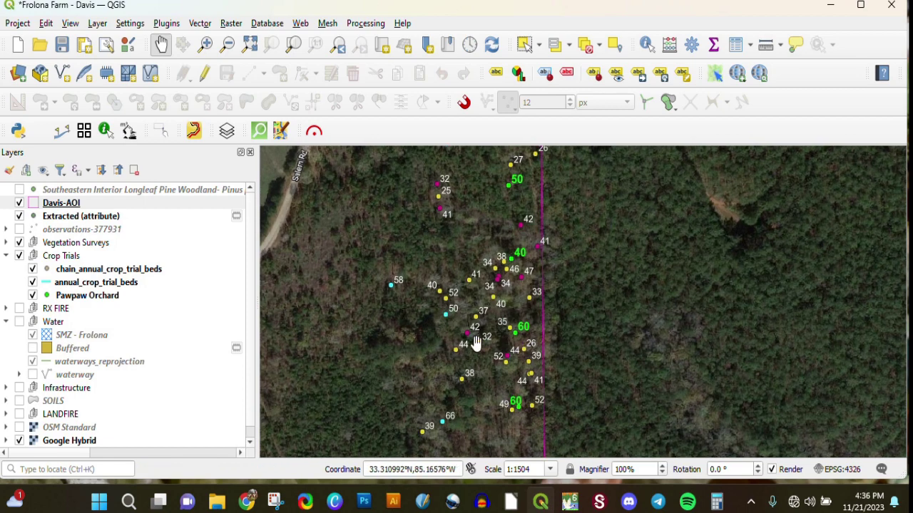
drag(460, 362, 505, 344)
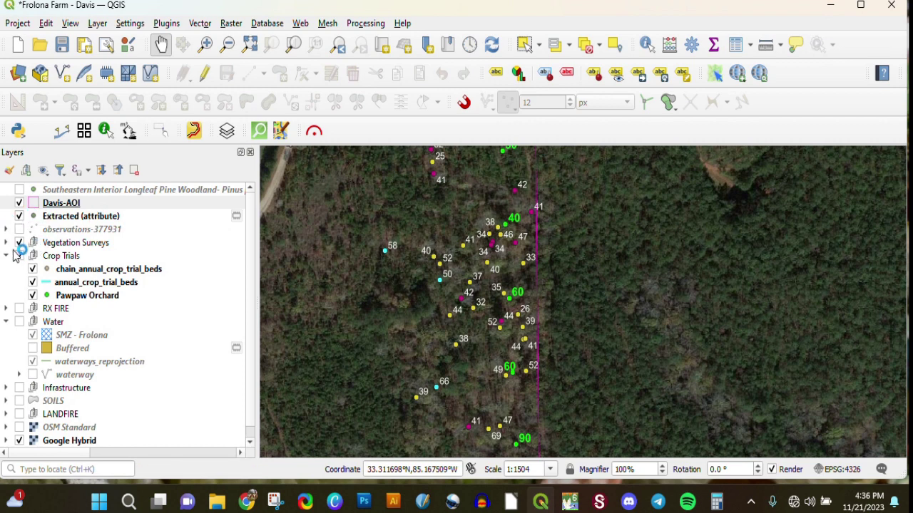
- Hide onx-markups and stem_and_basal_area_survey_points, and show the all_woody_stems_points layer
click(5, 243)
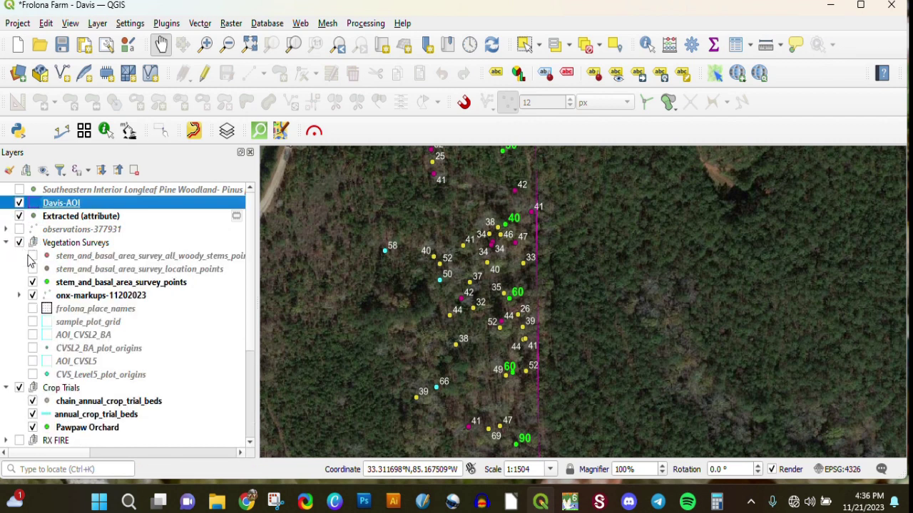
click(32, 295)
click(20, 295)
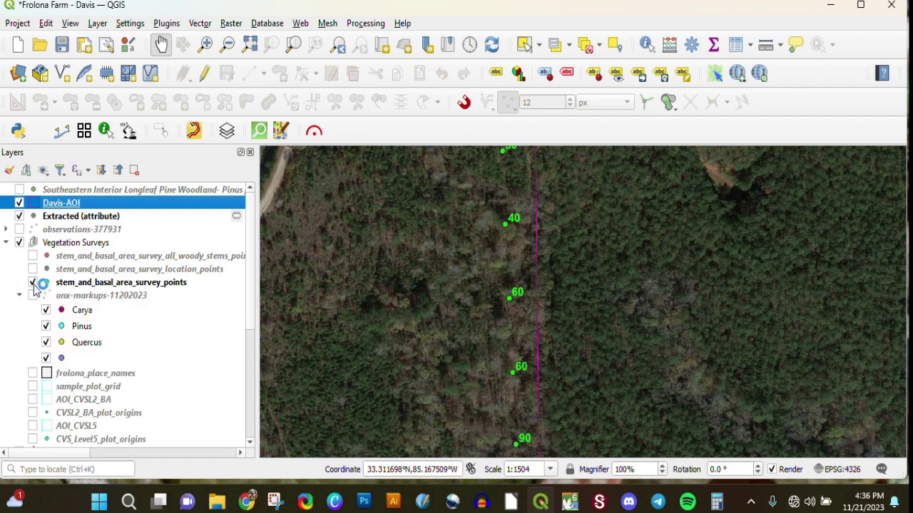
click(20, 295)
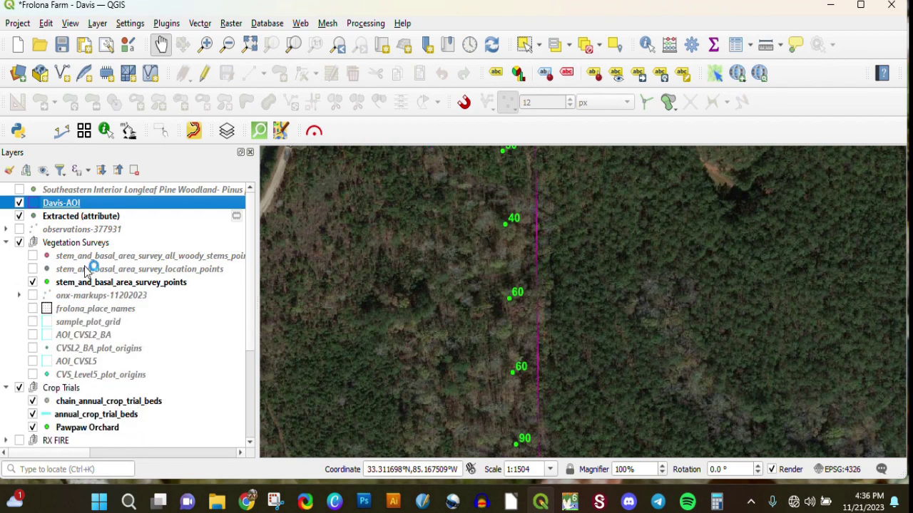
click(100, 271)
click(73, 257)
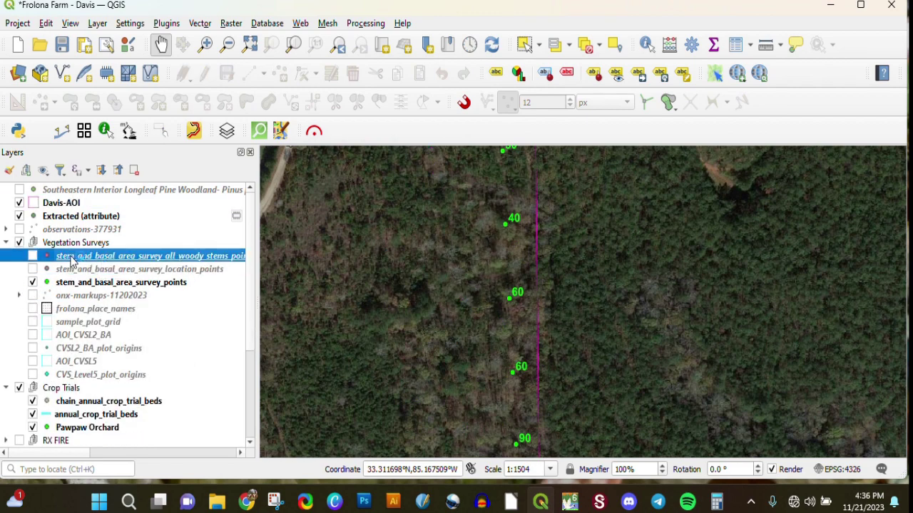
click(32, 256)
click(43, 283)
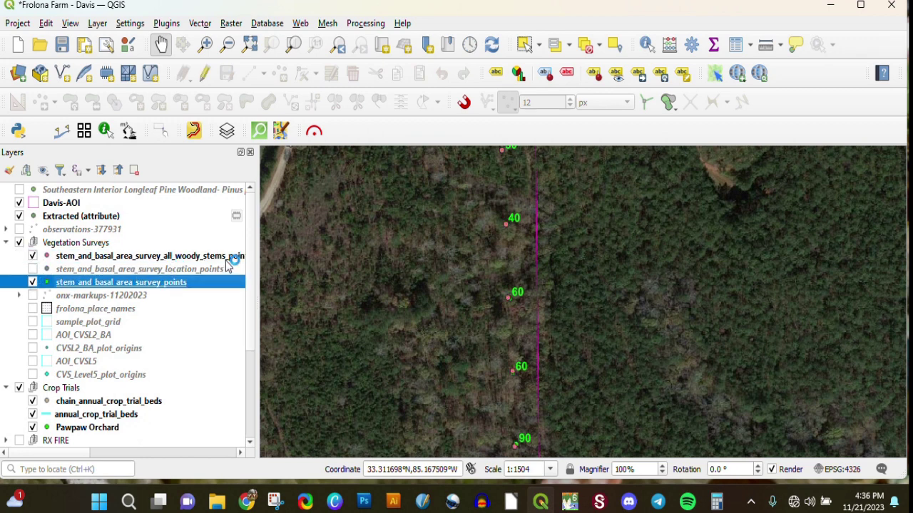
click(33, 283)
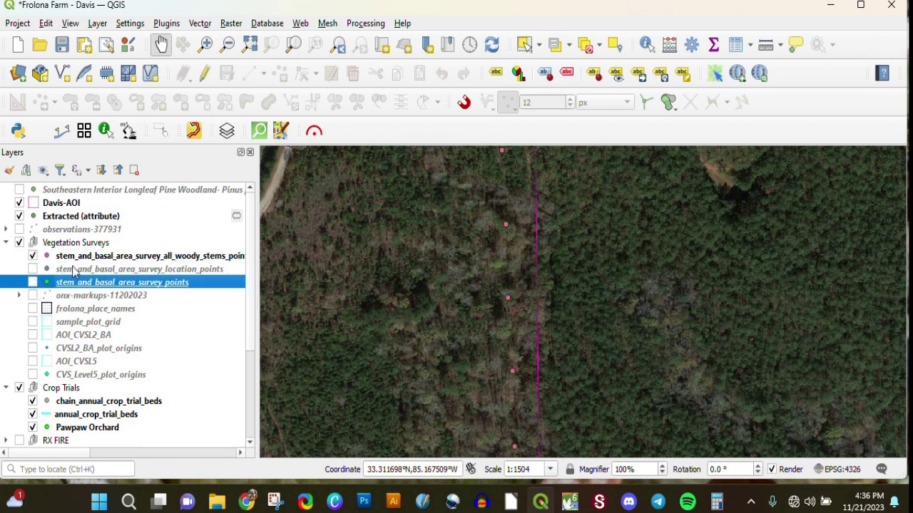
click(87, 257)
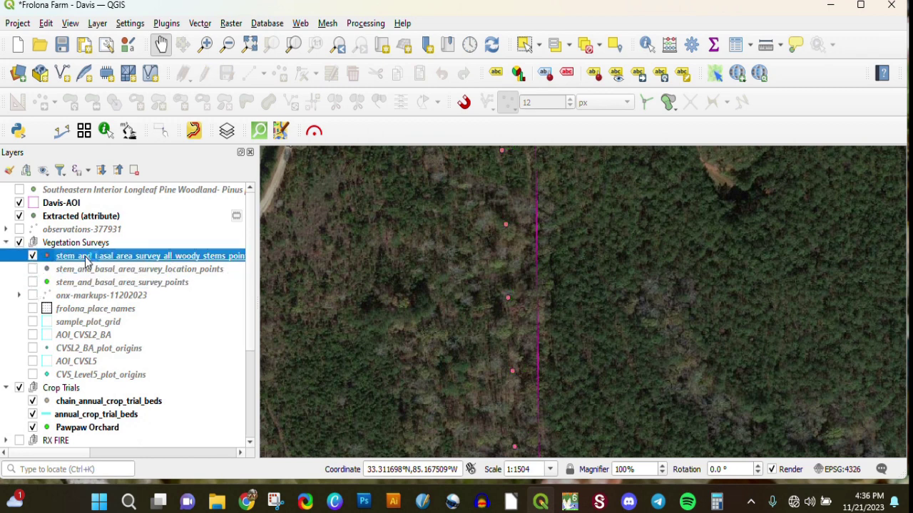
- Browse the 70-feature woody stems points table from the stem-size count columns to latitude
click(740, 45)
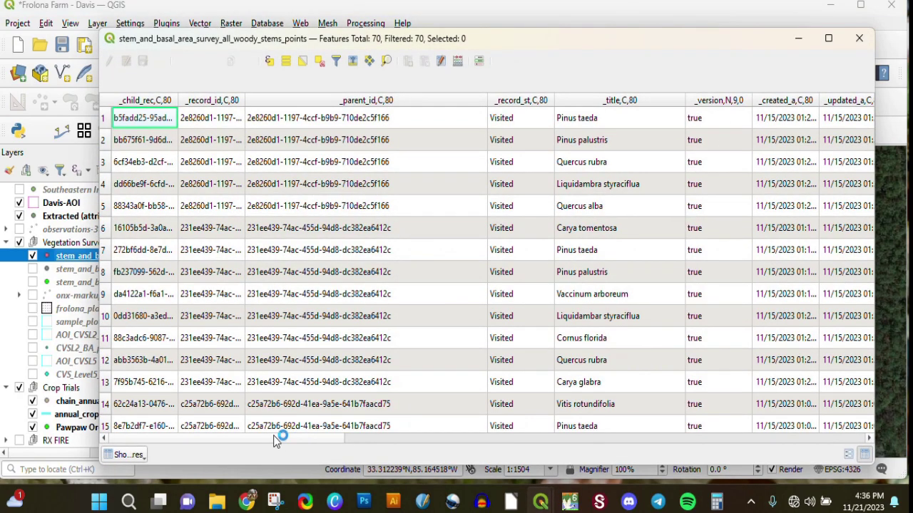
drag(277, 440, 741, 444)
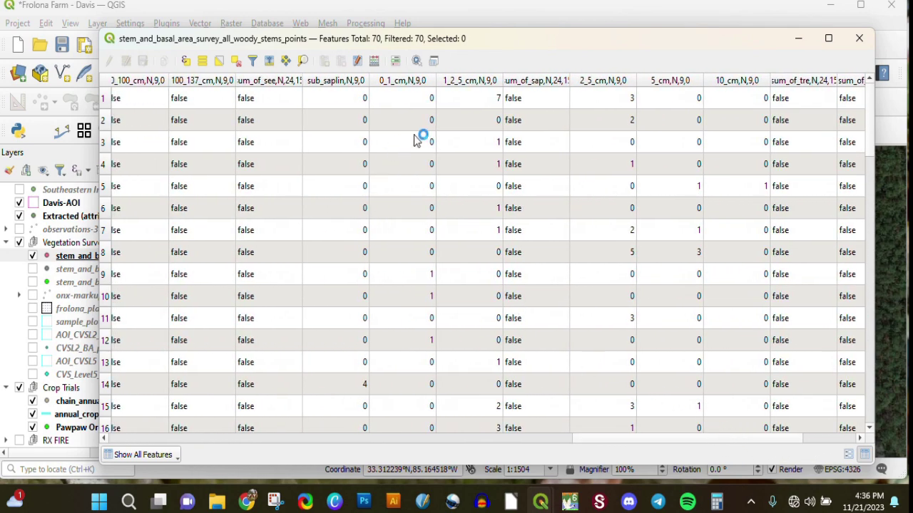
scroll(870, 129, down, 2)
scroll(871, 139, down, 1)
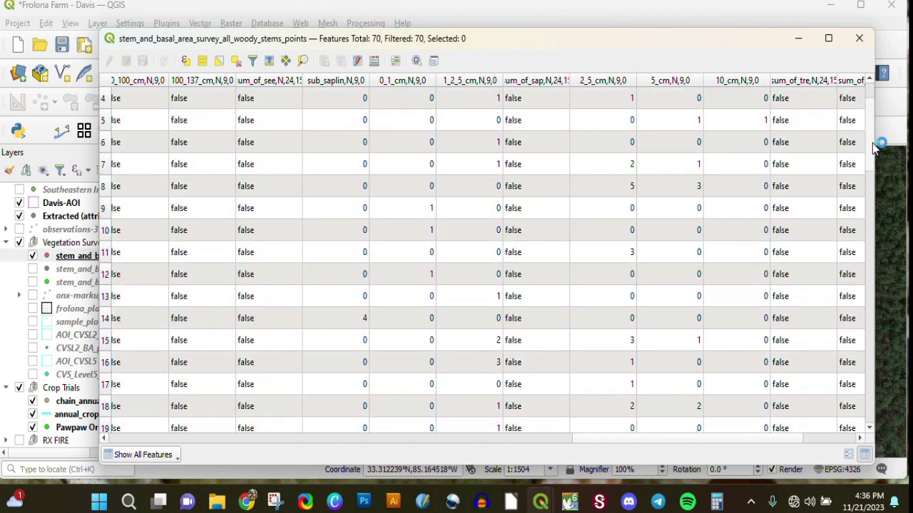
scroll(872, 136, up, 3)
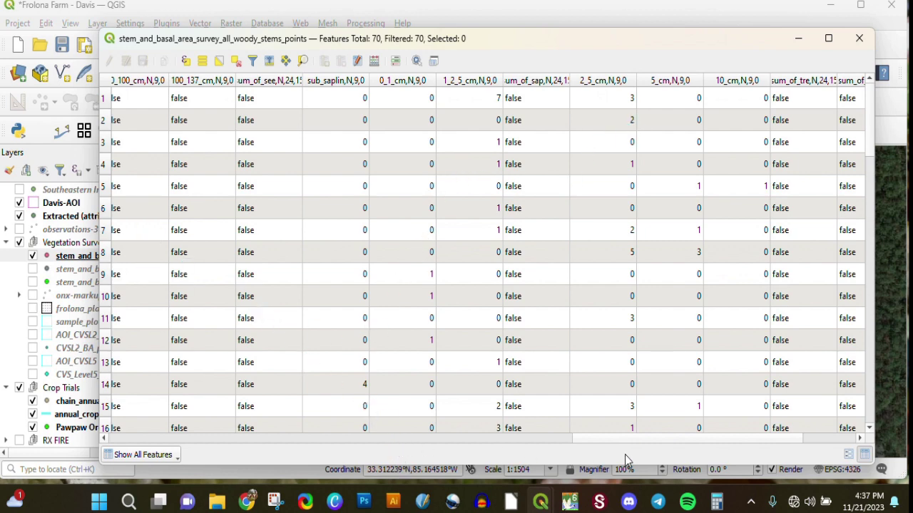
drag(625, 440, 553, 440)
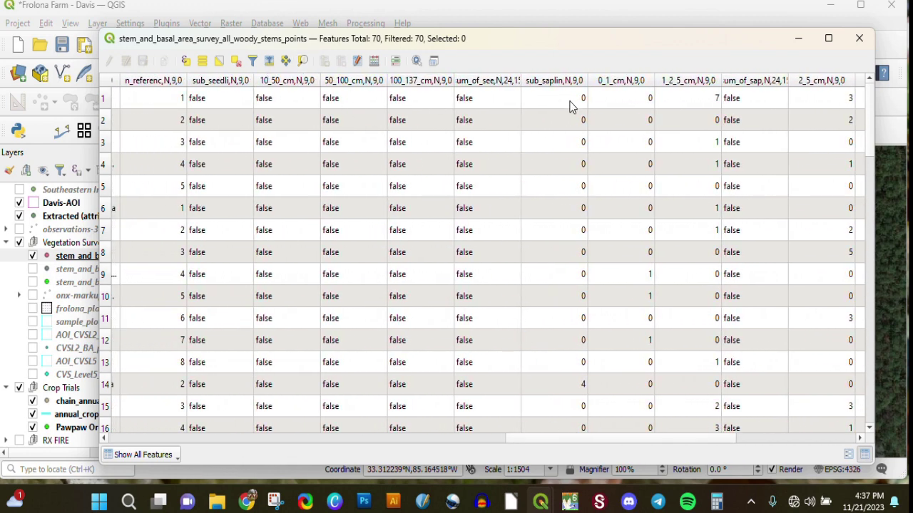
drag(553, 442, 620, 156)
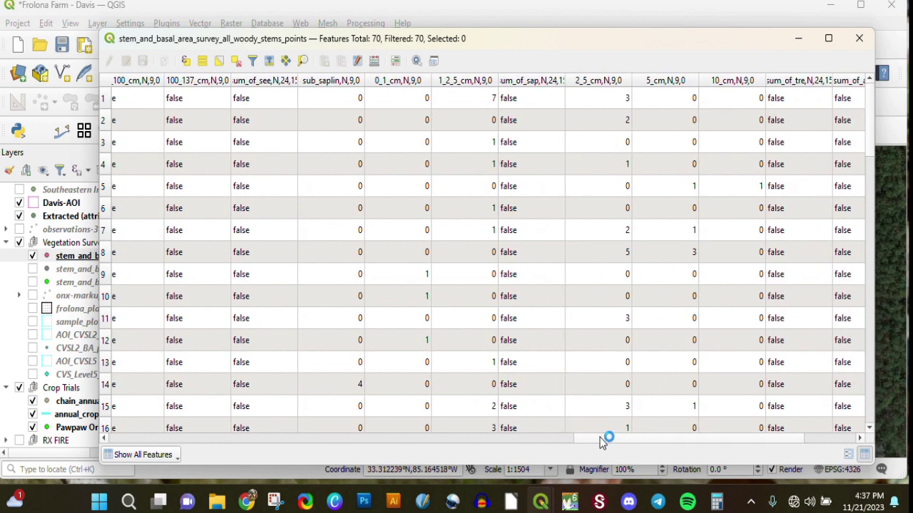
drag(601, 442, 642, 398)
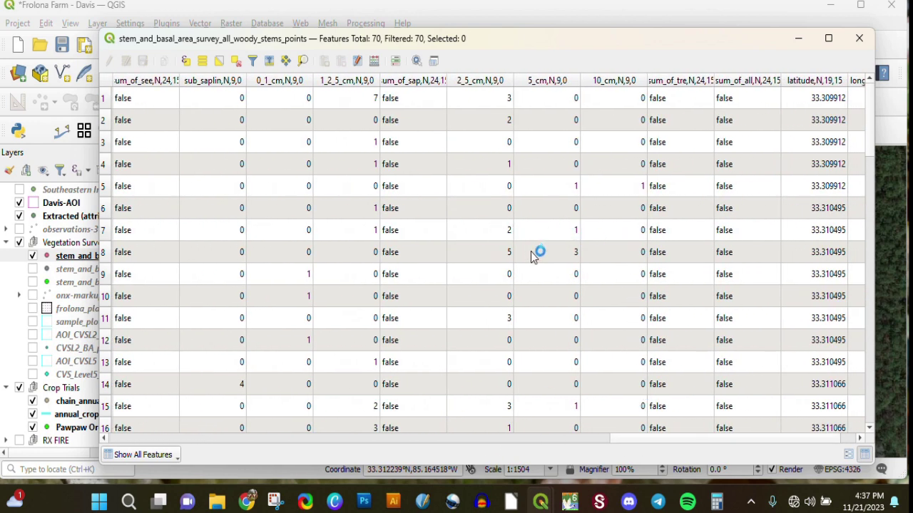
- Close the woody stems table and turn on the CVSL2_BA_plot_origins points
click(857, 38)
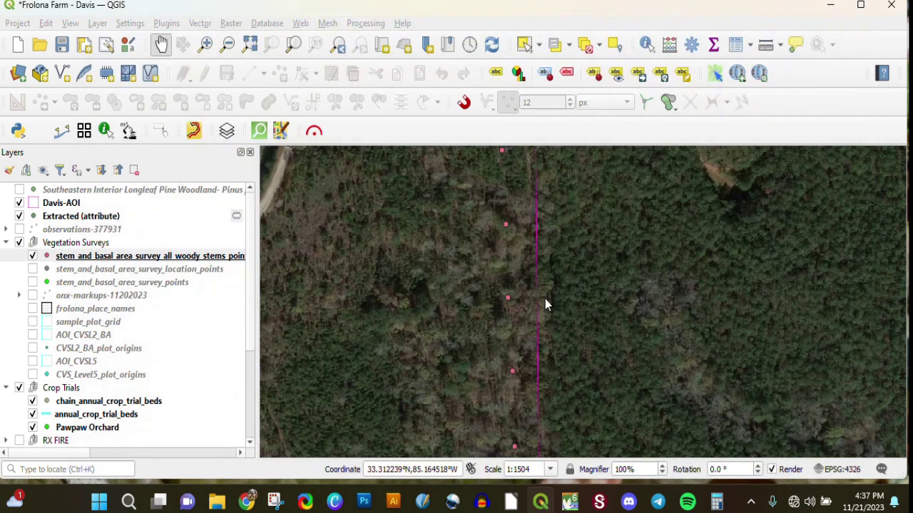
drag(421, 314, 549, 314)
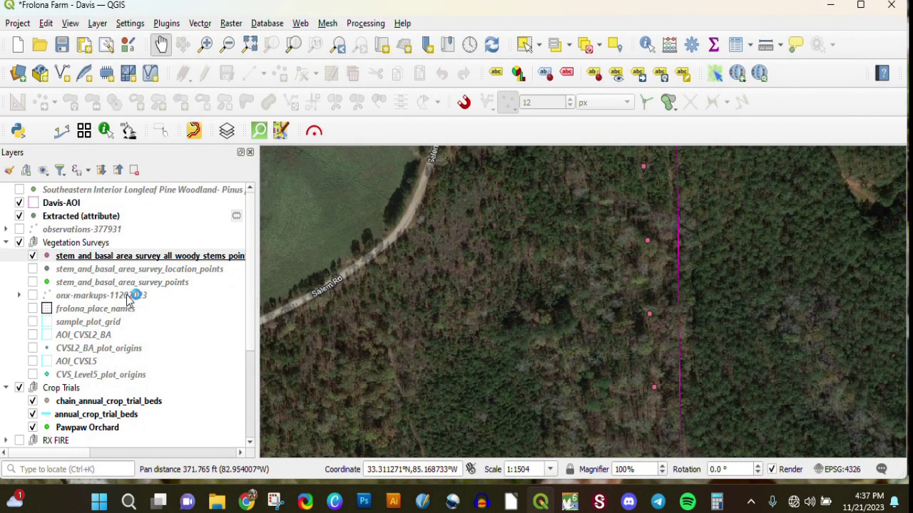
click(32, 348)
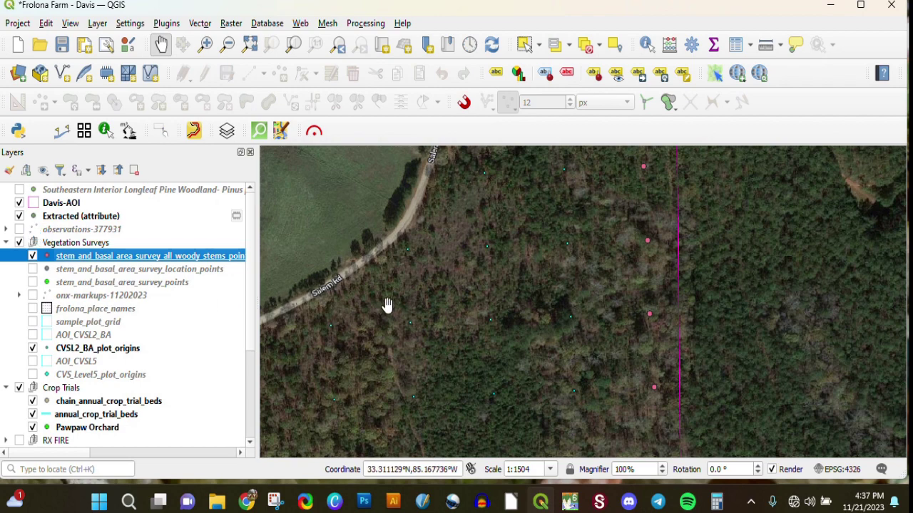
- Pan west along Salem Rd and frame the open meadow beside the road
drag(390, 306, 471, 286)
drag(358, 341, 452, 289)
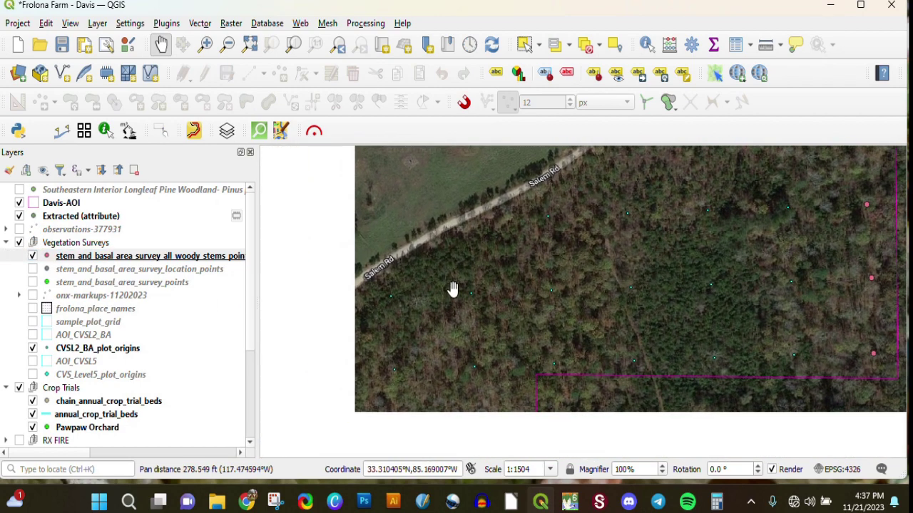
drag(430, 341, 738, 282)
drag(422, 378, 828, 197)
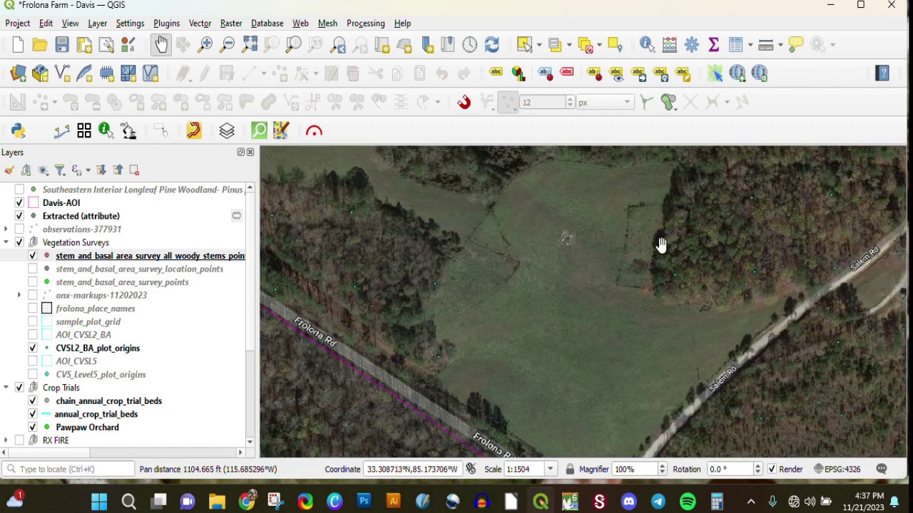
drag(699, 231, 652, 399)
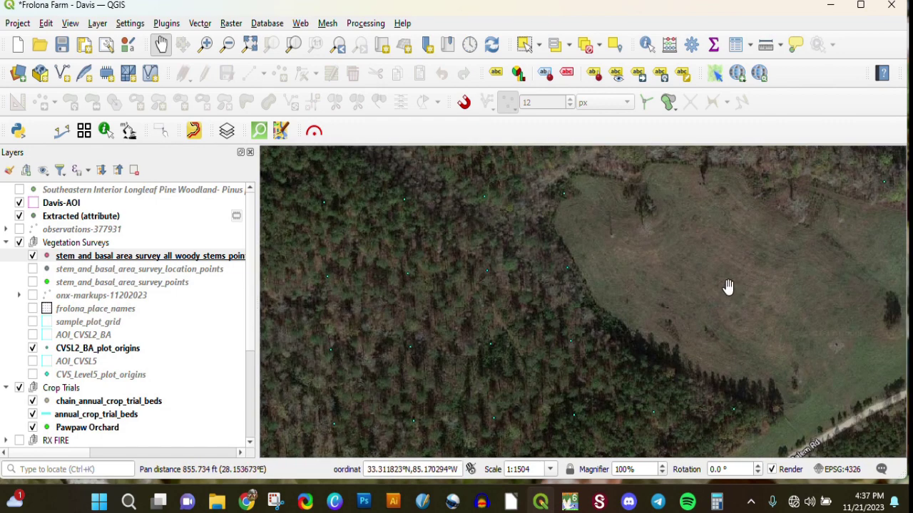
drag(728, 283, 568, 367)
drag(717, 297, 728, 232)
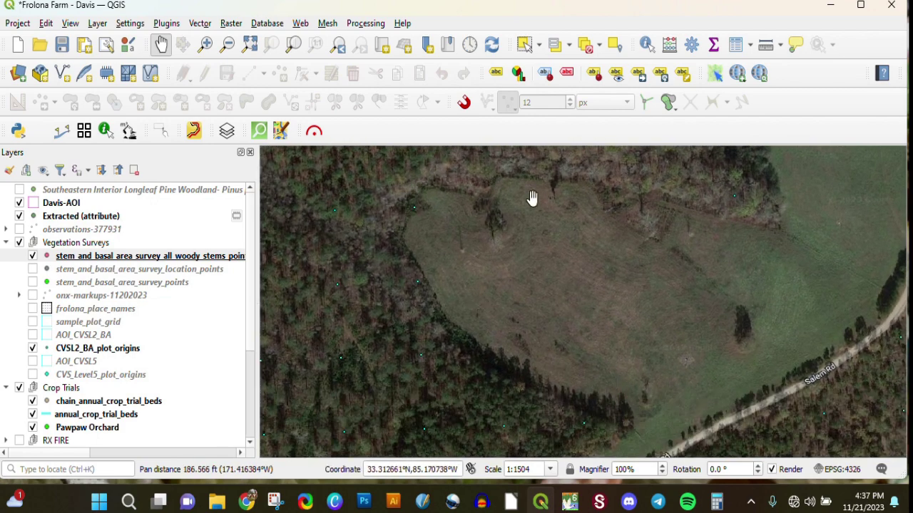
drag(593, 322, 575, 332)
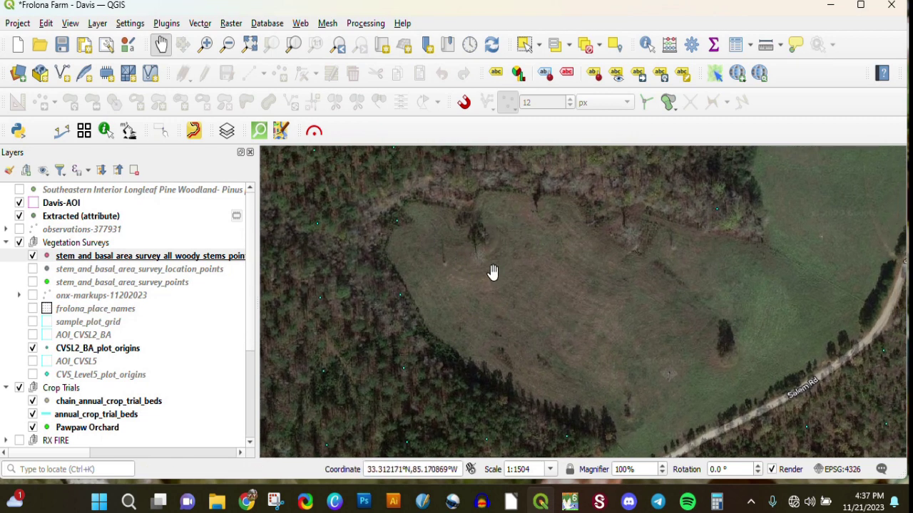
drag(526, 335, 492, 312)
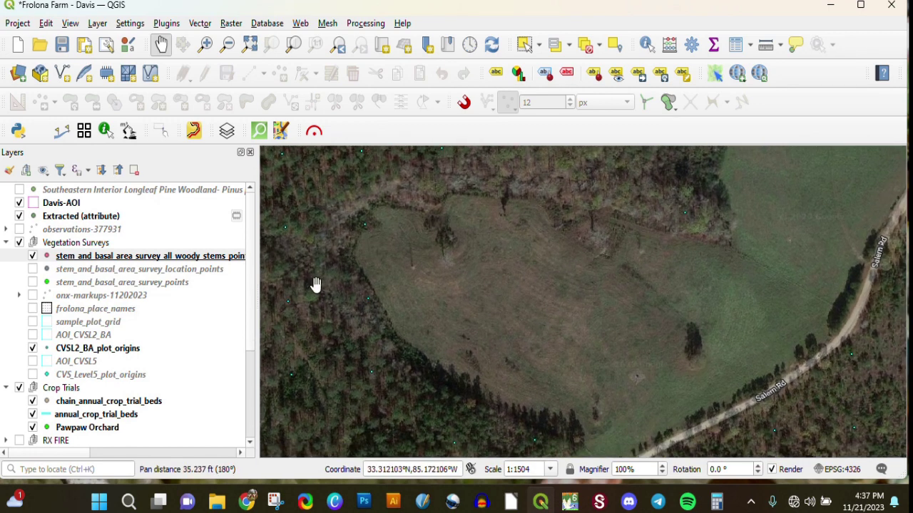
drag(411, 364, 438, 346)
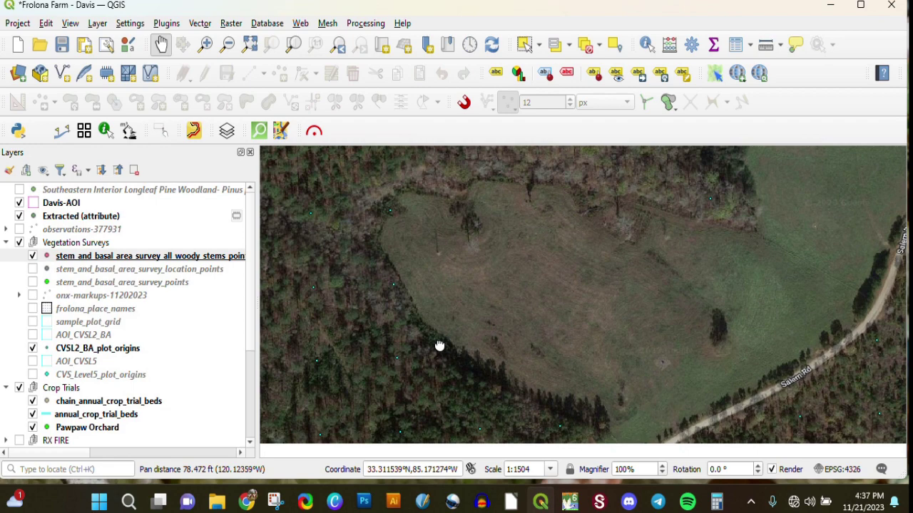
- Collapse the Vegetation Surveys group and zoom the map to the full Davis-AOI extent
click(7, 243)
right_click(45, 203)
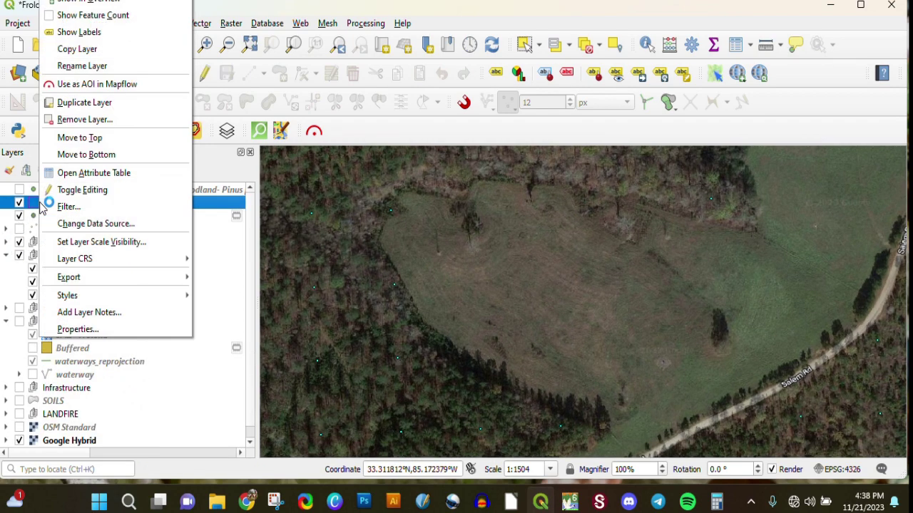
click(100, 3)
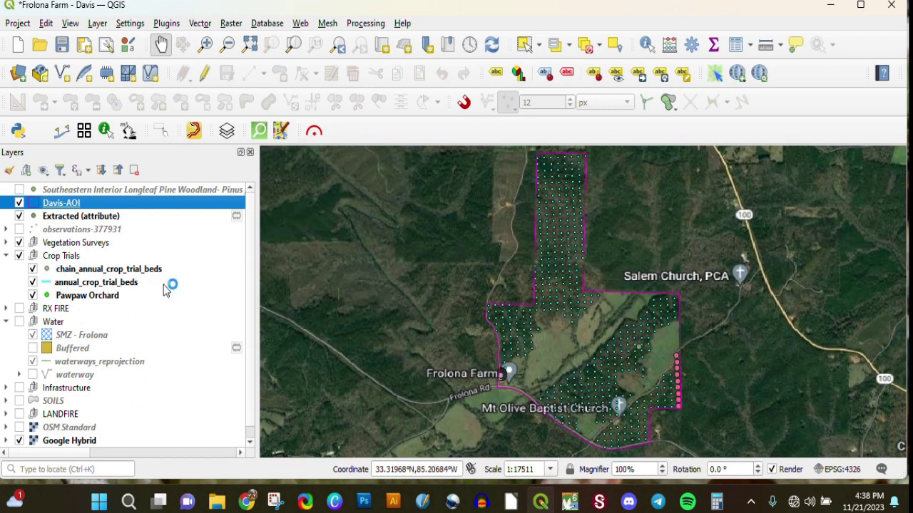
- Remove the Extracted (attribute) layer from the project and hide the Crop Trials layers
click(50, 218)
click(134, 170)
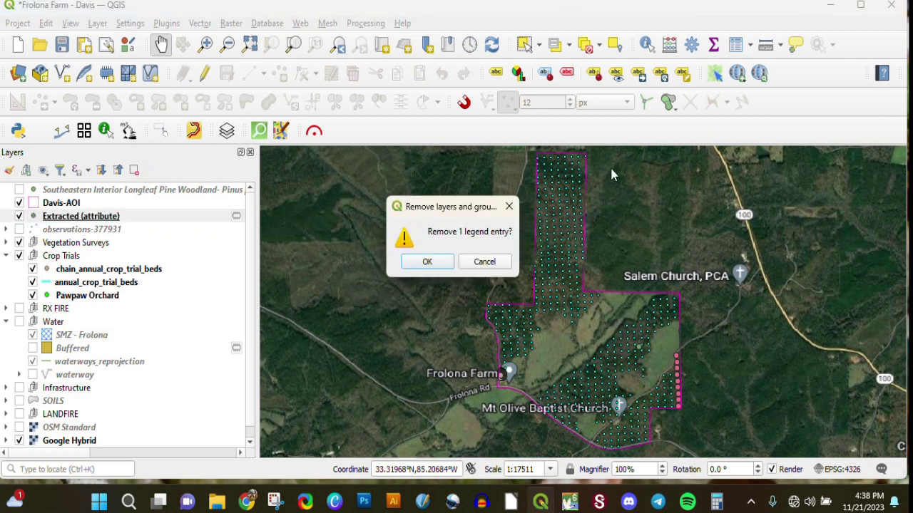
click(429, 262)
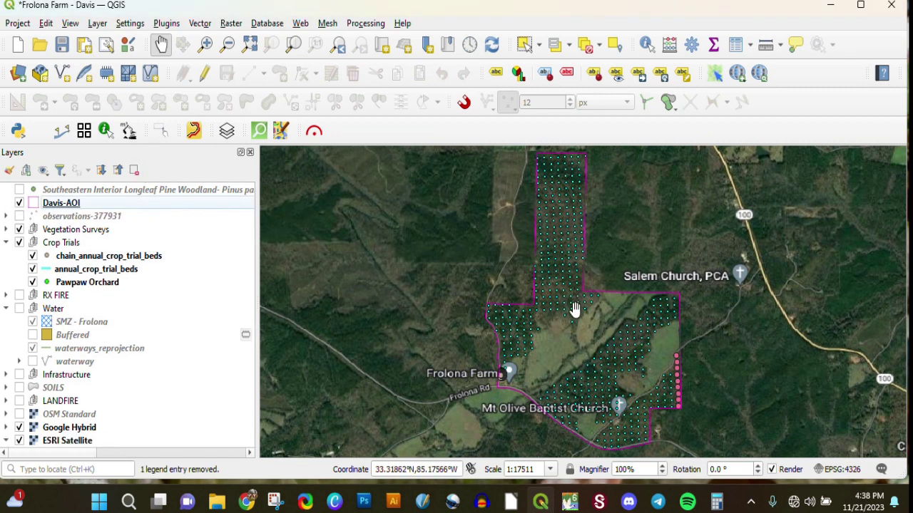
click(19, 243)
drag(546, 291, 534, 292)
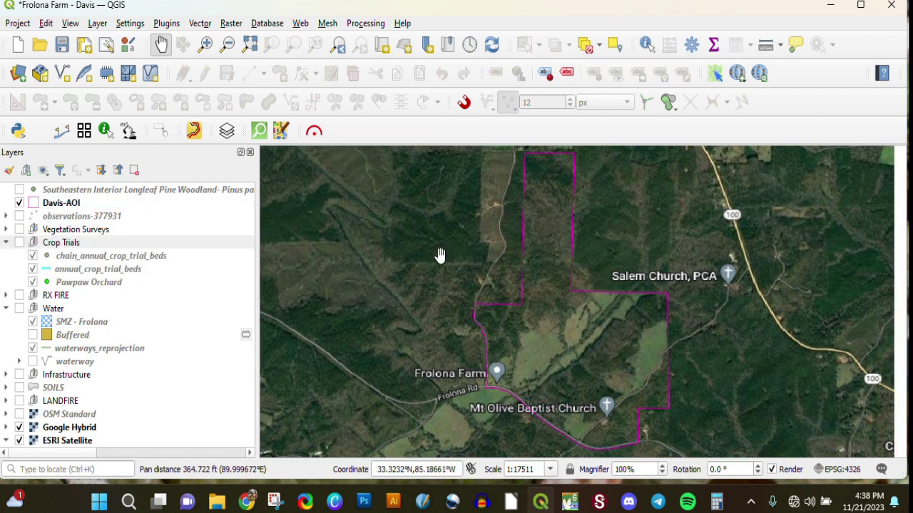
click(20, 26)
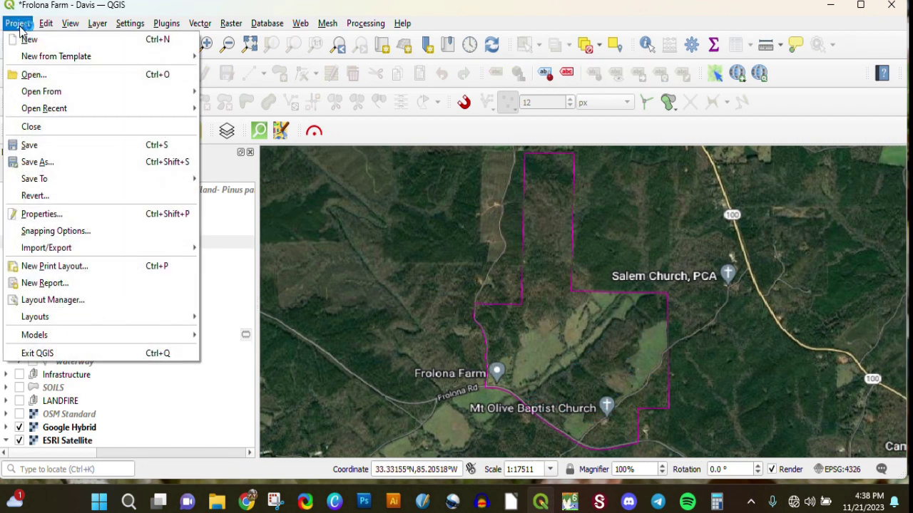
click(20, 29)
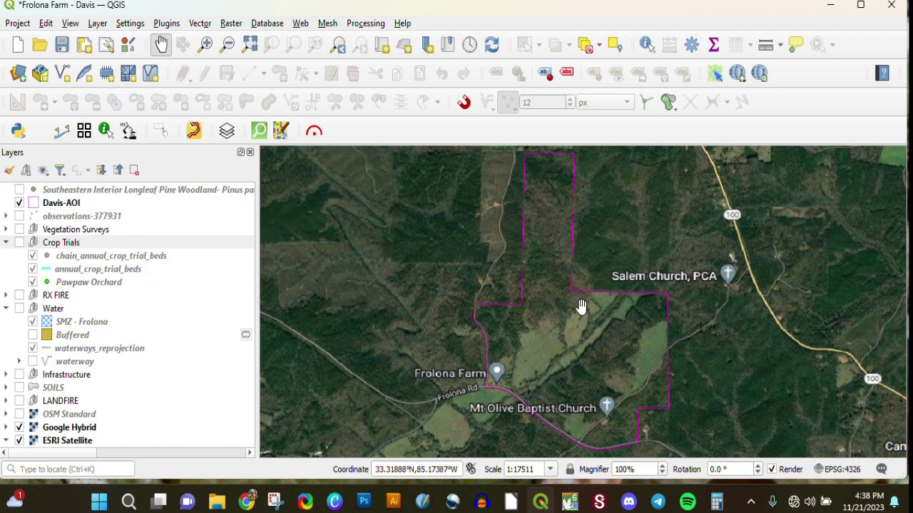
drag(576, 304, 575, 303)
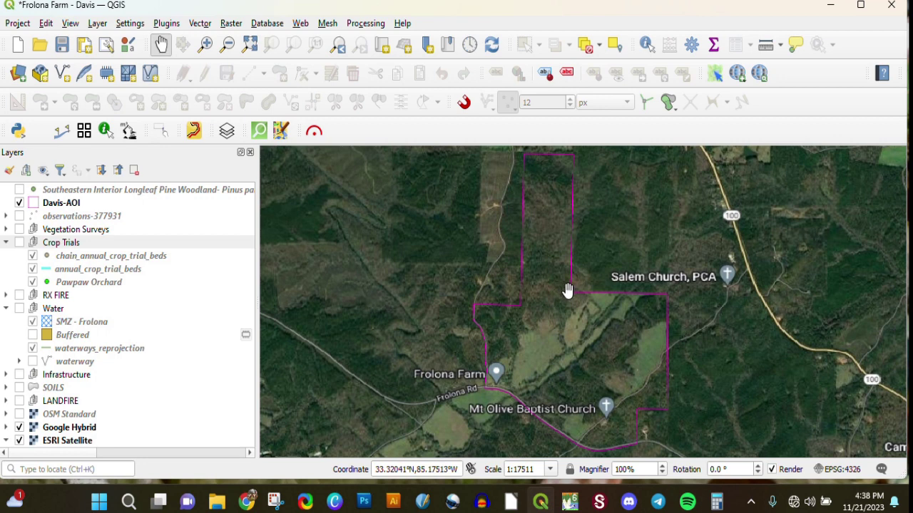
drag(567, 291, 561, 295)
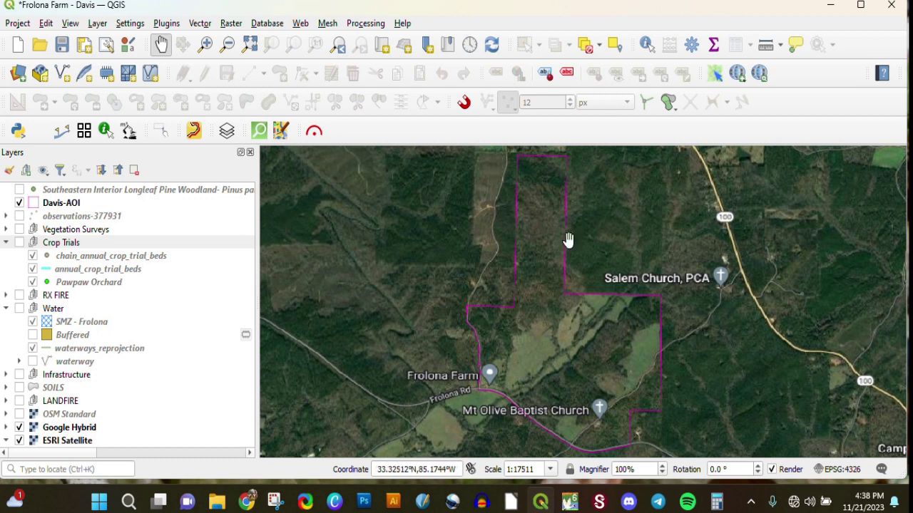
drag(565, 295, 560, 302)
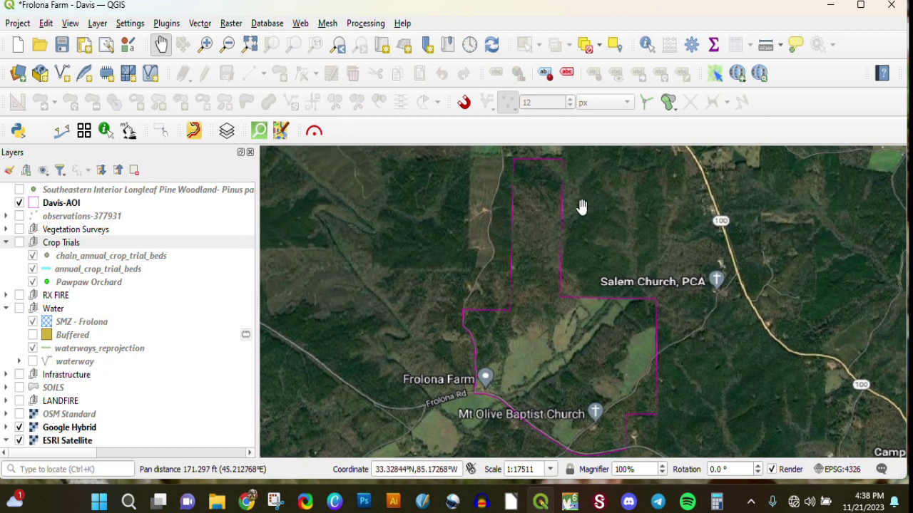
drag(595, 210, 589, 229)
drag(862, 271, 860, 266)
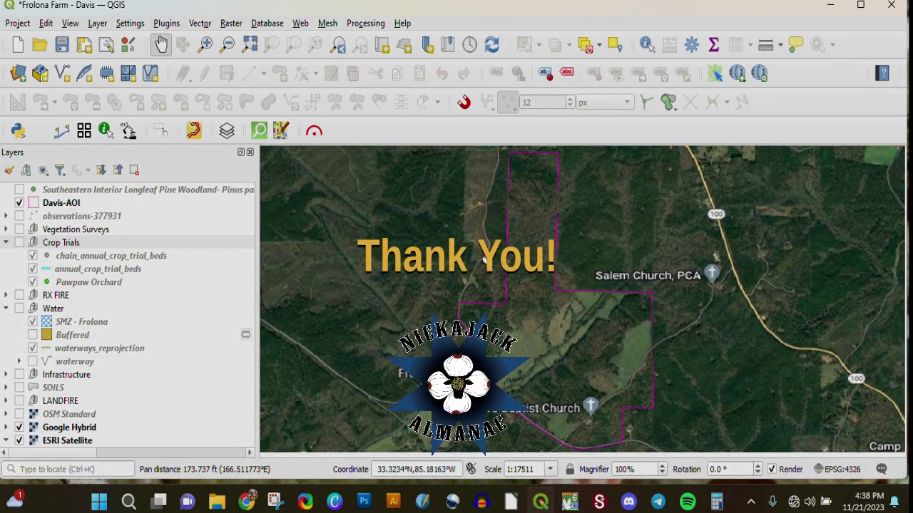